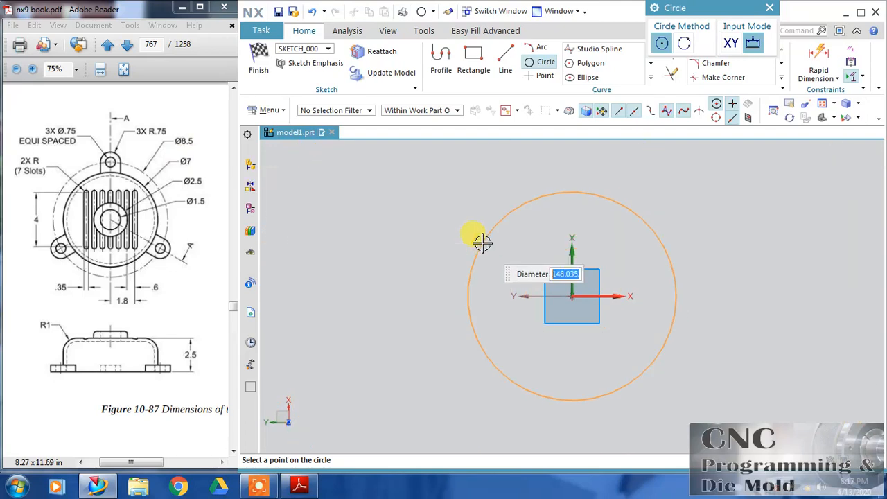
- Draw a 7 mm diameter circle centred on the sketch origin and place its diameter dimension inside the circle
{"action": "key", "text": "Return"}
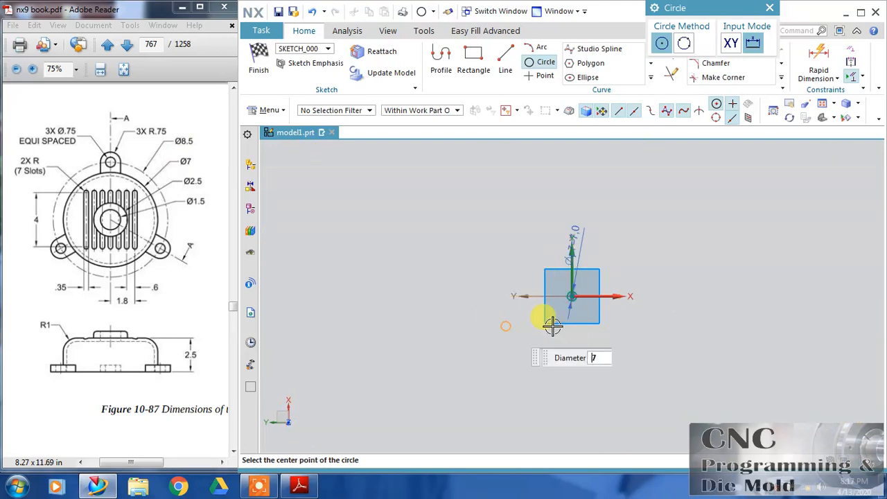
{"action": "key", "text": "Escape"}
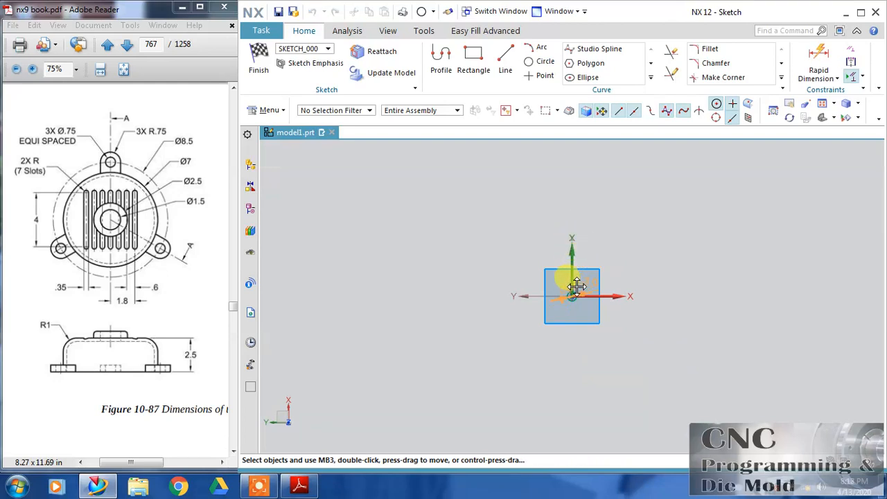
{"action": "scroll", "coordinate": [633, 301], "scroll_direction": "up", "scroll_amount": 5}
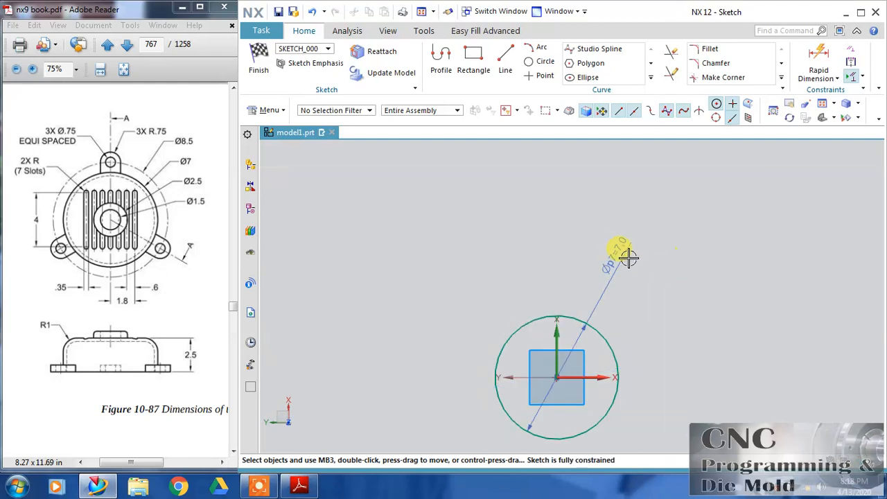
{"action": "left_click_drag", "start_coordinate": [629, 257], "coordinate": [590, 309]}
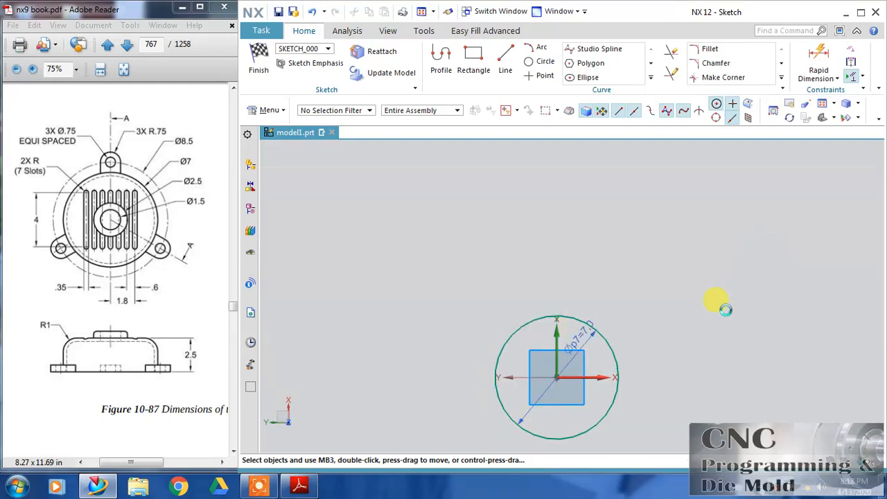
{"action": "key", "text": "ctrl+f"}
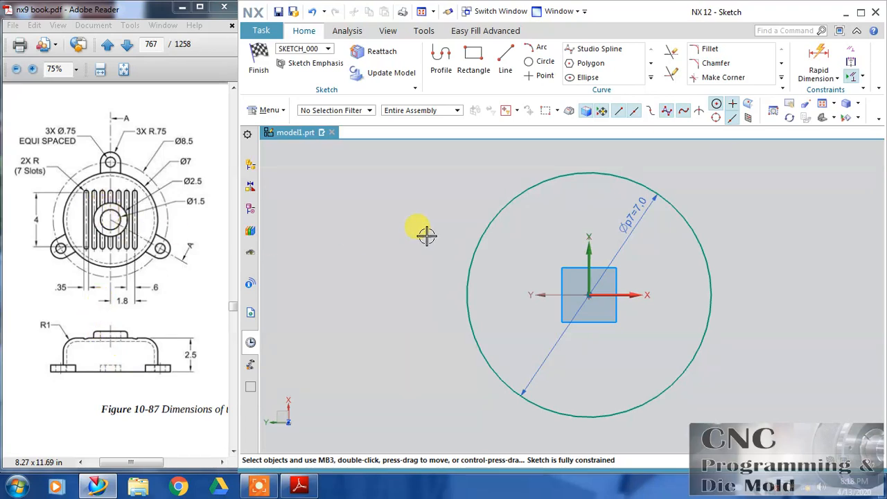
- Add concentric circles of 1.5 mm and 2.5 mm diameter at the origin and finish the sketch
{"action": "left_click", "coordinate": [537, 63]}
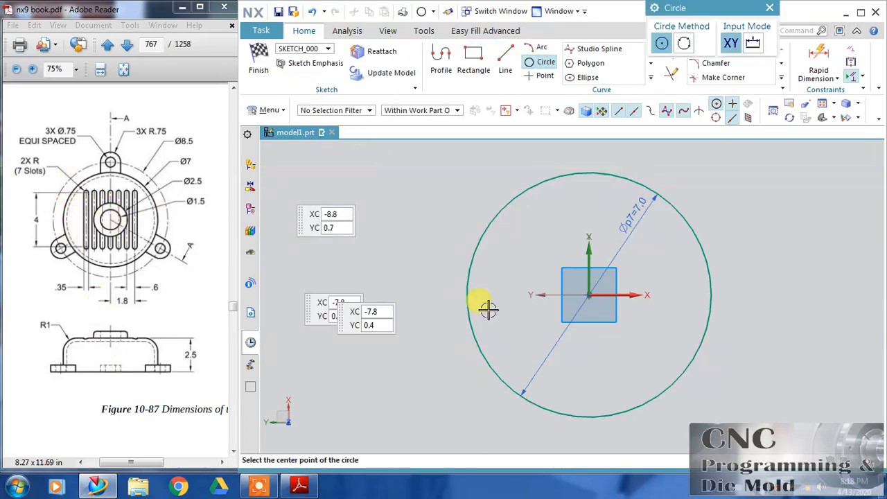
{"action": "left_click", "coordinate": [587, 286]}
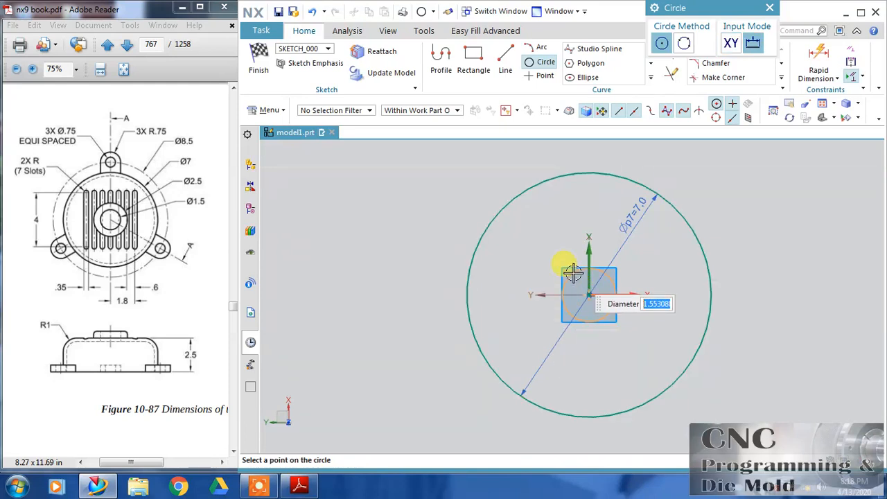
{"action": "key", "text": "Return"}
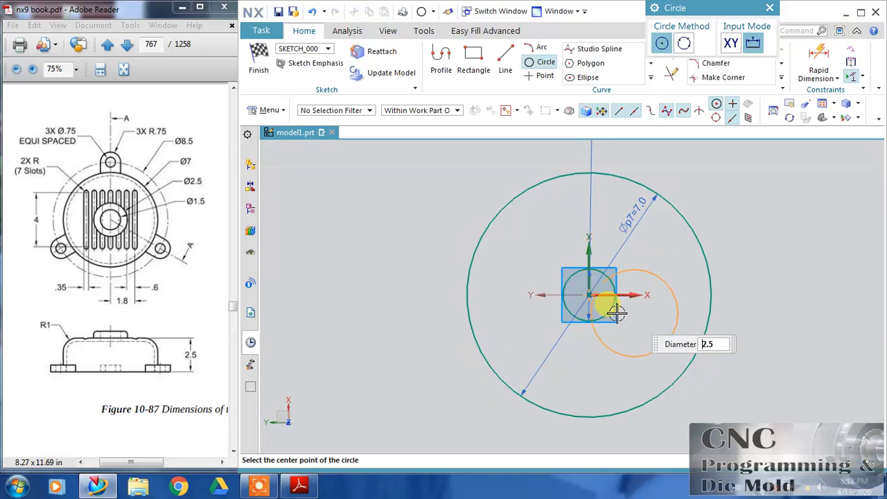
{"action": "left_click", "coordinate": [588, 295]}
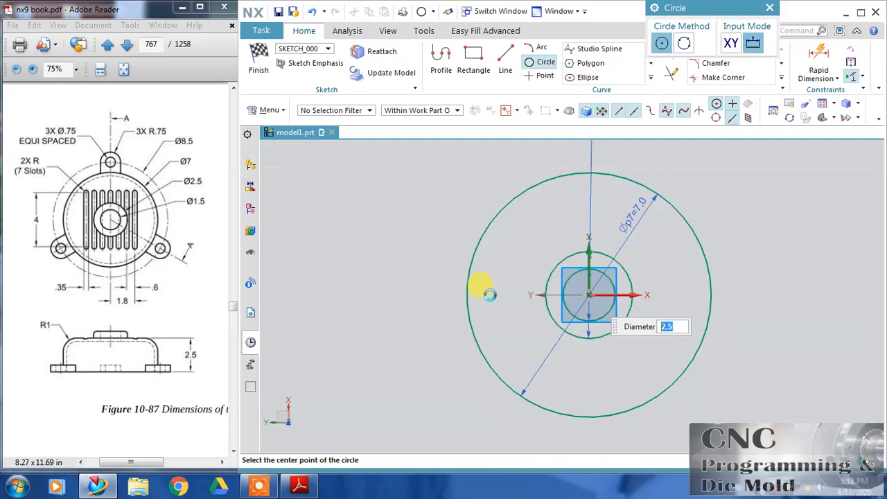
{"action": "left_click", "coordinate": [265, 70]}
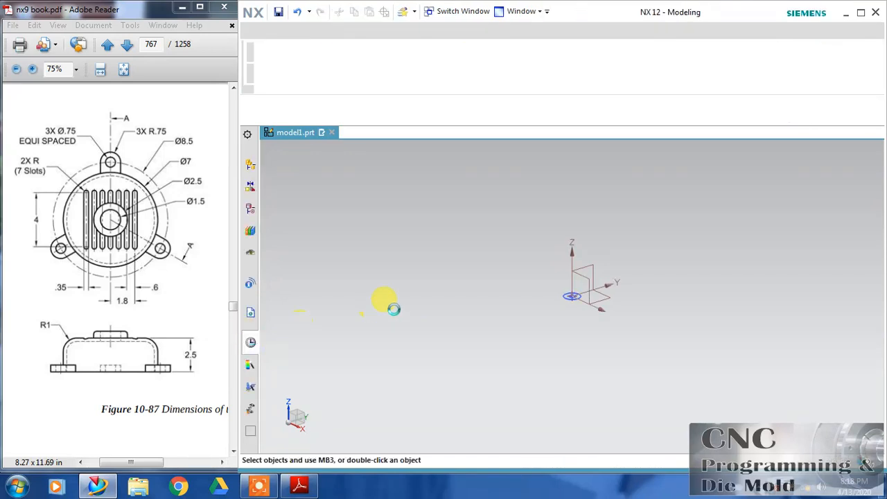
- Extrude the outer 7 mm circle 2.5 mm downward from the sketch plane as a solid body
{"action": "left_click", "coordinate": [321, 59]}
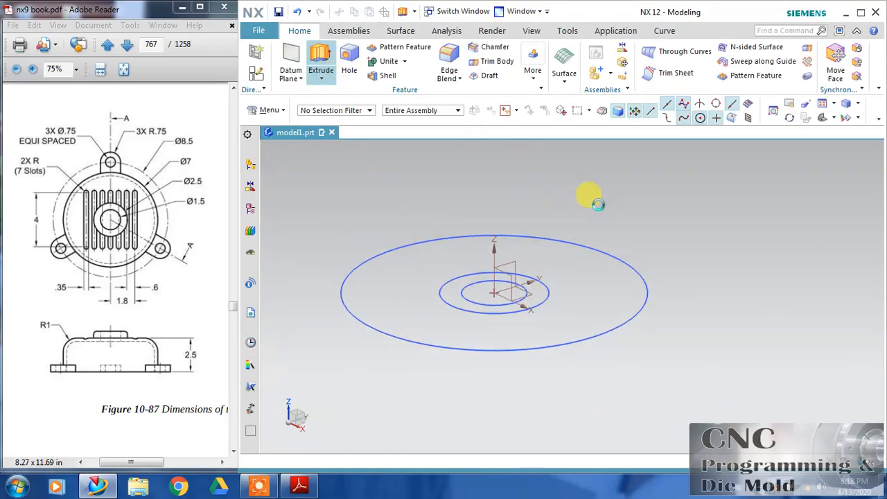
{"action": "left_click", "coordinate": [594, 248]}
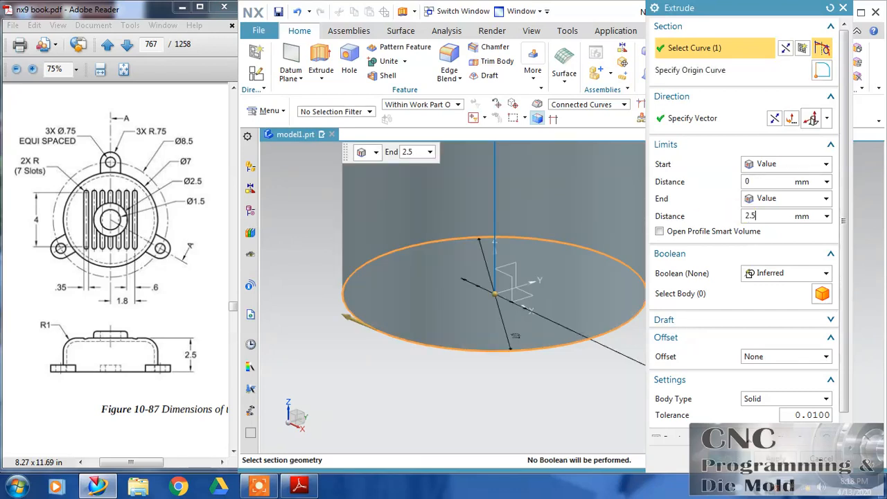
{"action": "key", "text": "Return"}
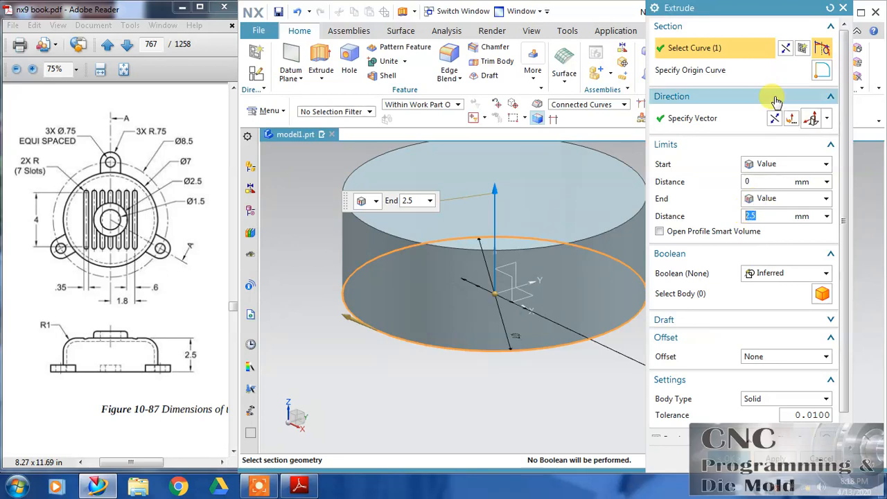
{"action": "left_click", "coordinate": [792, 119]}
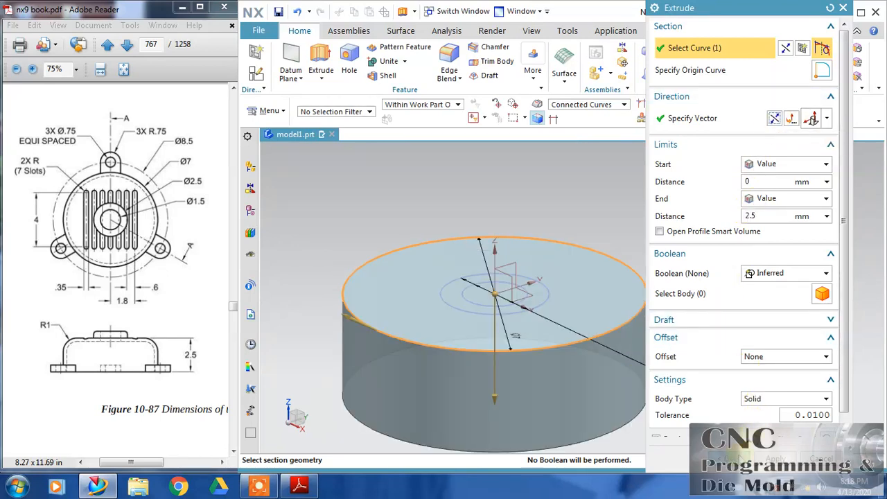
{"action": "left_click", "coordinate": [731, 459]}
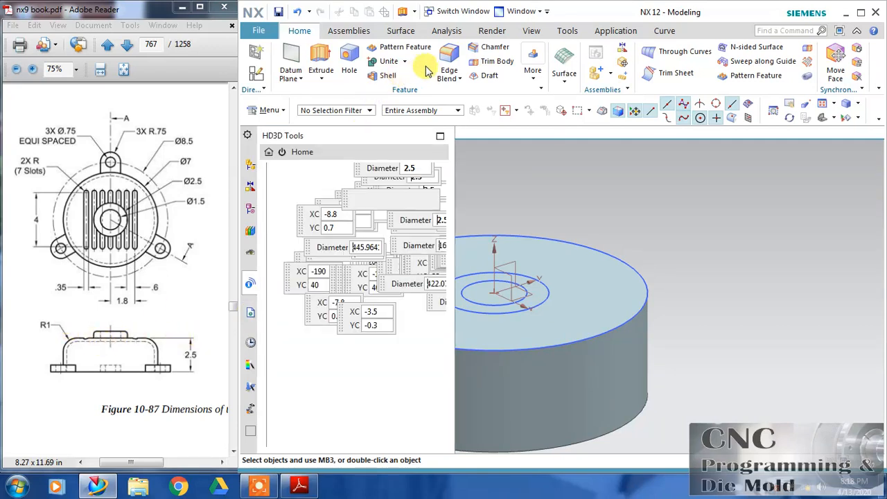
- Blend the top outer edge of the cylinder with a 1 mm radius
{"action": "left_click", "coordinate": [644, 302]}
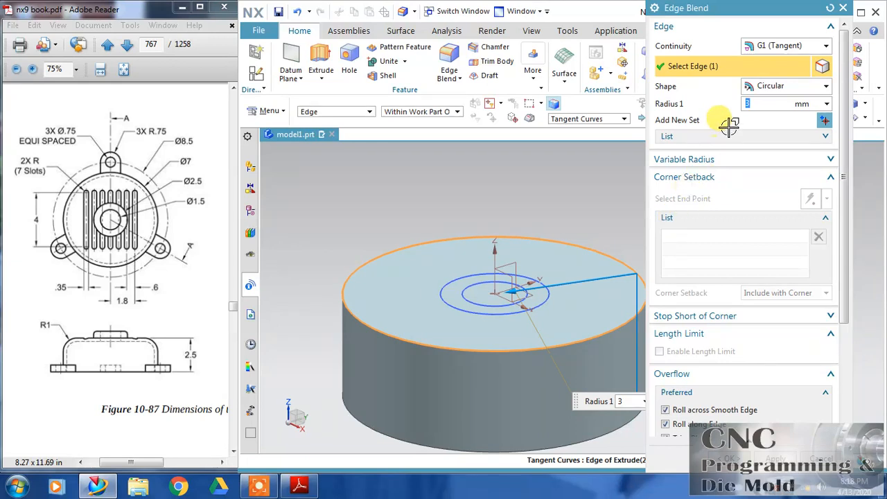
{"action": "type", "text": "1"}
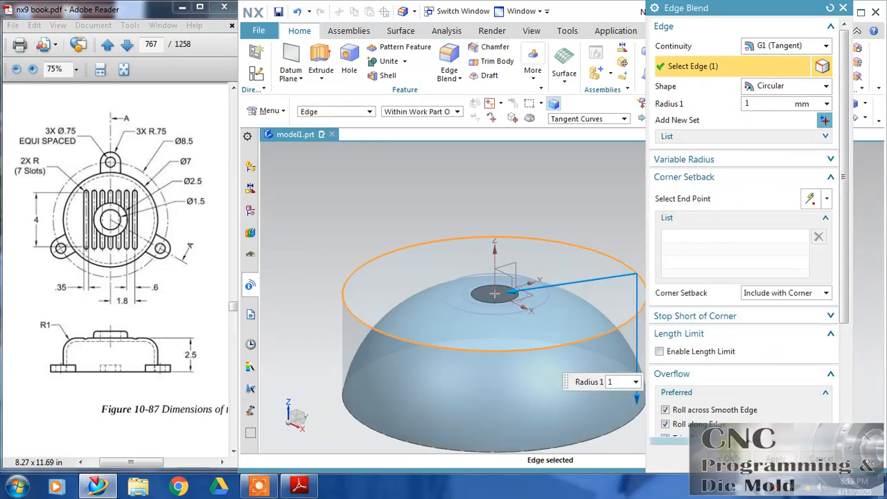
{"action": "left_click", "coordinate": [733, 458]}
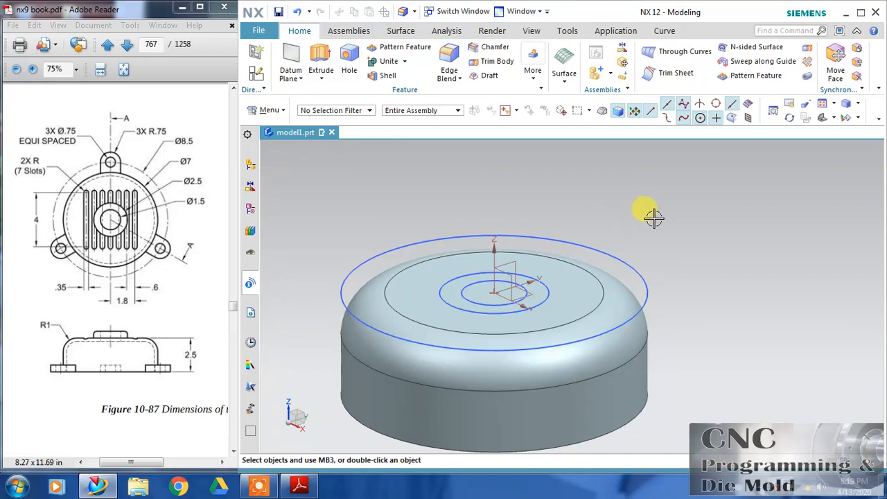
- Shell the body to a 0.25 mm wall thickness, removing the flat bottom face and checking the thickness in the PDF's section view
{"action": "left_click", "coordinate": [385, 75]}
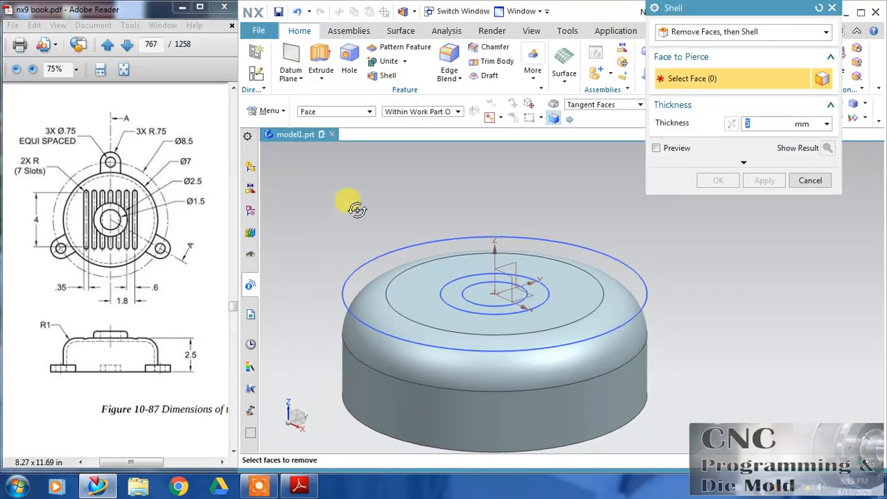
{"action": "middle_click_drag", "start_coordinate": [352, 204], "coordinate": [409, 340]}
{"action": "left_click", "coordinate": [410, 340]}
{"action": "left_click", "coordinate": [193, 202]}
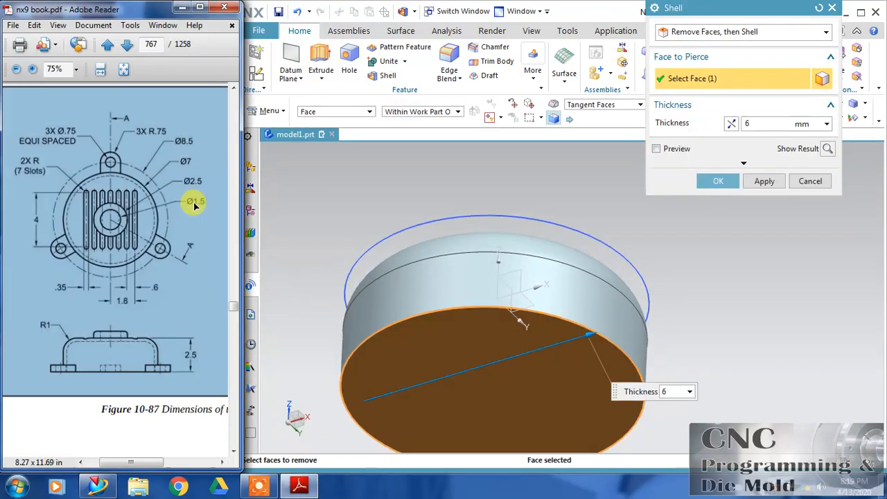
{"action": "left_click", "coordinate": [222, 194]}
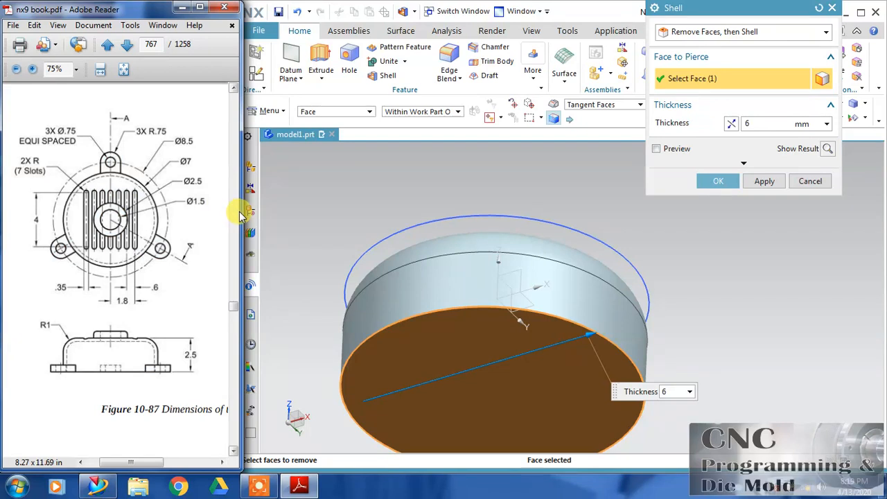
{"action": "left_click_drag", "start_coordinate": [239, 211], "coordinate": [386, 223]}
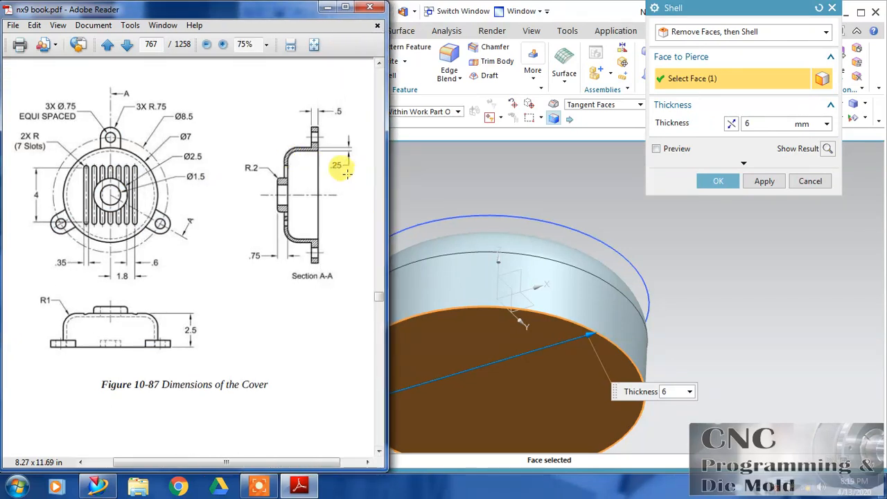
{"action": "left_click", "coordinate": [745, 123]}
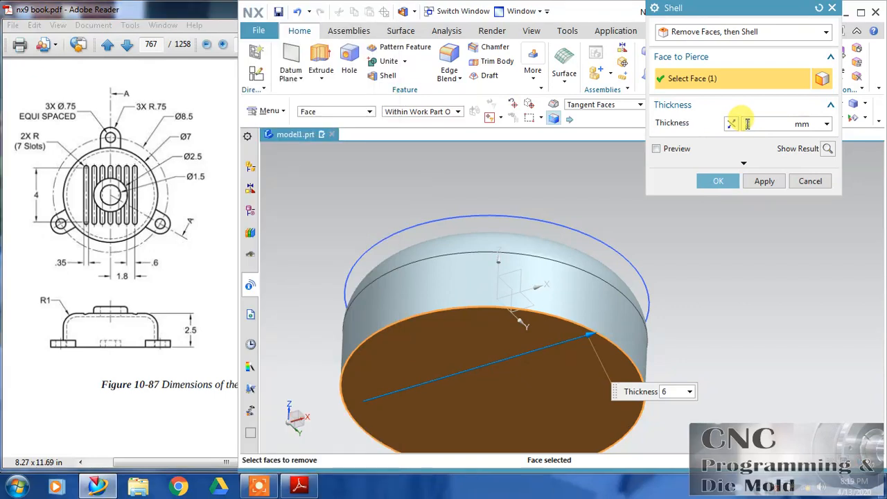
{"action": "type", "text": ".25"}
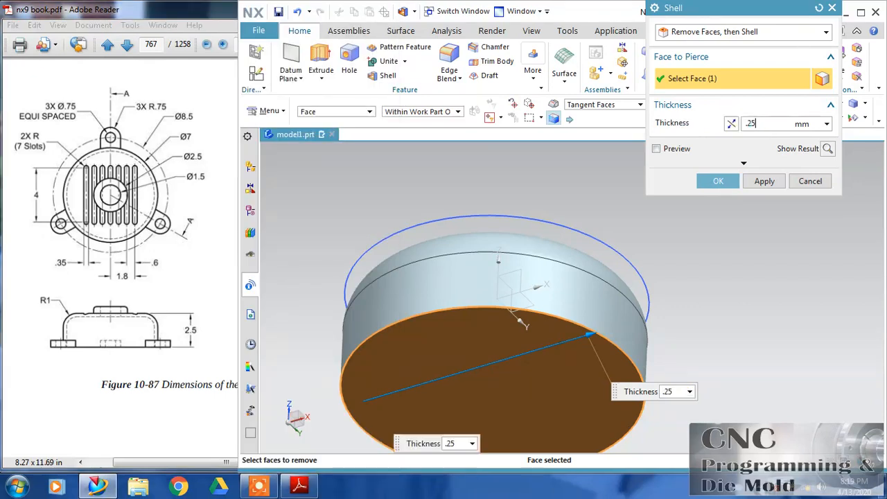
{"action": "key", "text": "Return"}
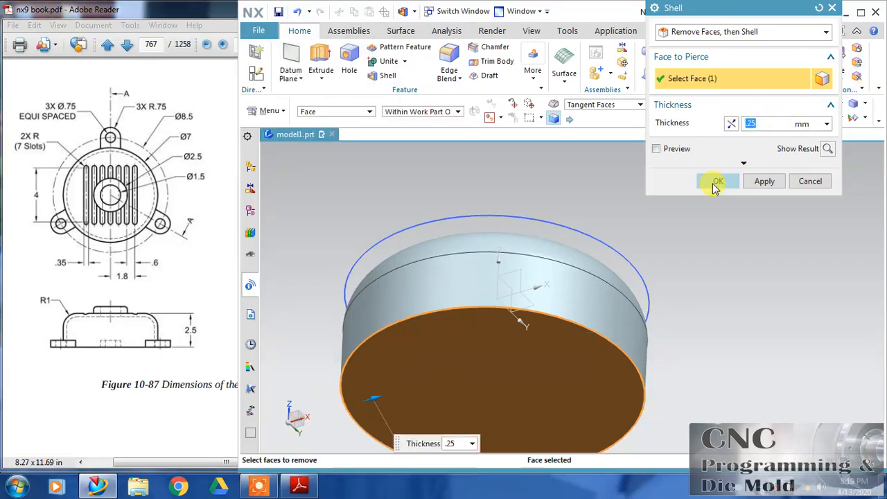
{"action": "left_click", "coordinate": [715, 182]}
- Extrude the 2.5 mm sketch circle 0.5 mm upward as a central boss united with the cover
{"action": "mouse_move", "coordinate": [704, 229]}
{"action": "middle_mouse_down"}
{"action": "mouse_move", "coordinate": [677, 206]}
{"action": "mouse_move", "coordinate": [677, 226]}
{"action": "mouse_move", "coordinate": [688, 226]}
{"action": "middle_mouse_up"}
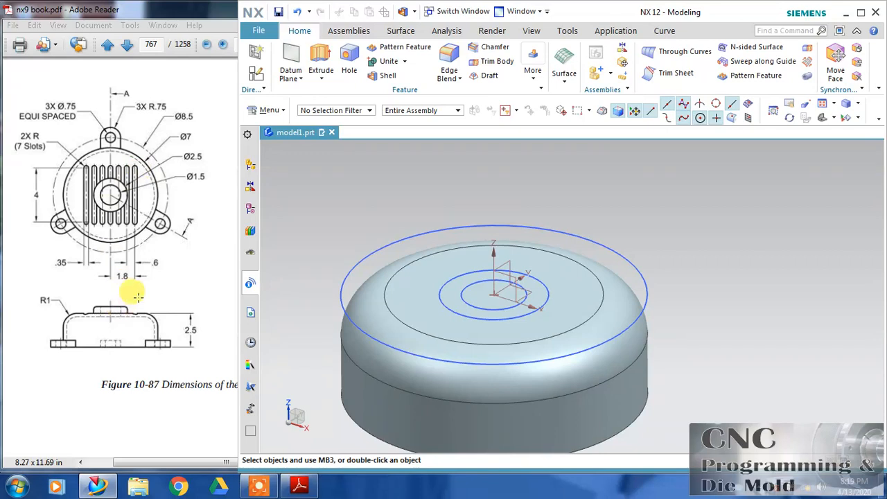
{"action": "left_click", "coordinate": [159, 224]}
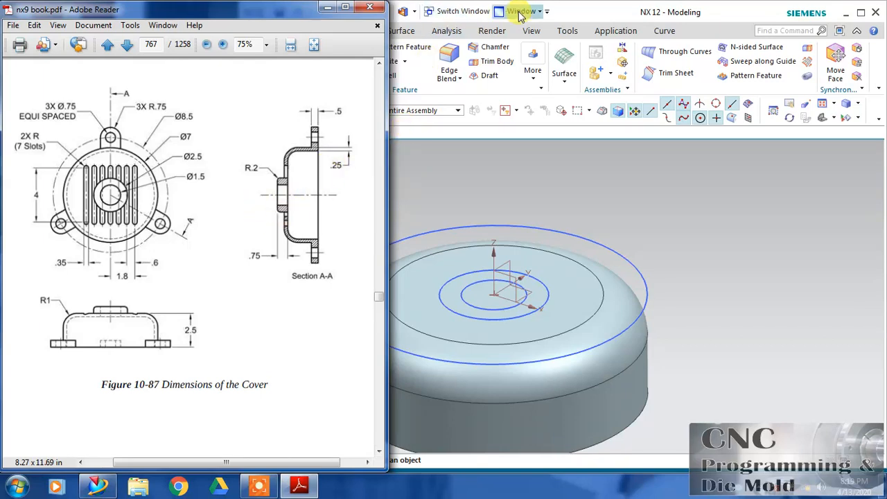
{"action": "left_click", "coordinate": [478, 16]}
{"action": "left_click", "coordinate": [325, 60]}
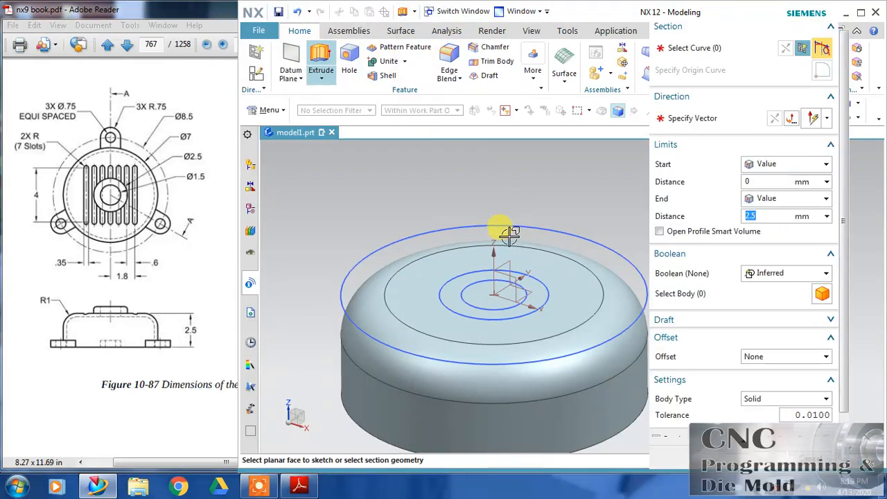
{"action": "left_click", "coordinate": [470, 272]}
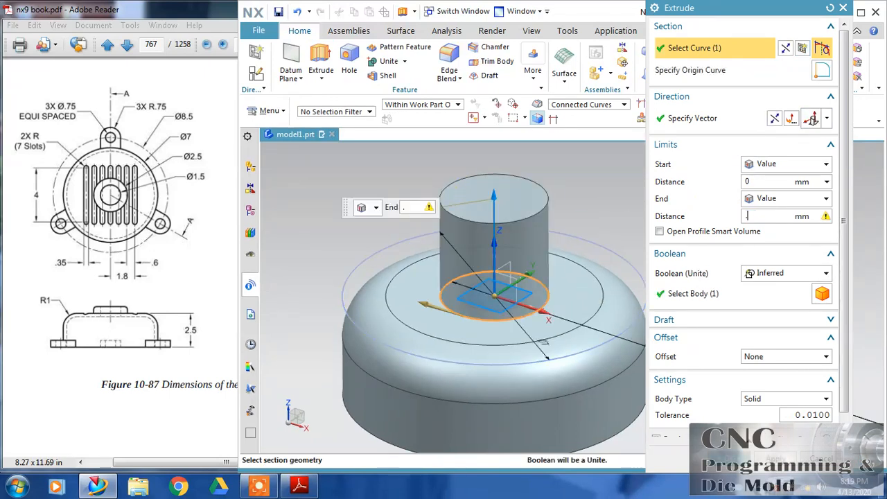
{"action": "key", "text": "Return"}
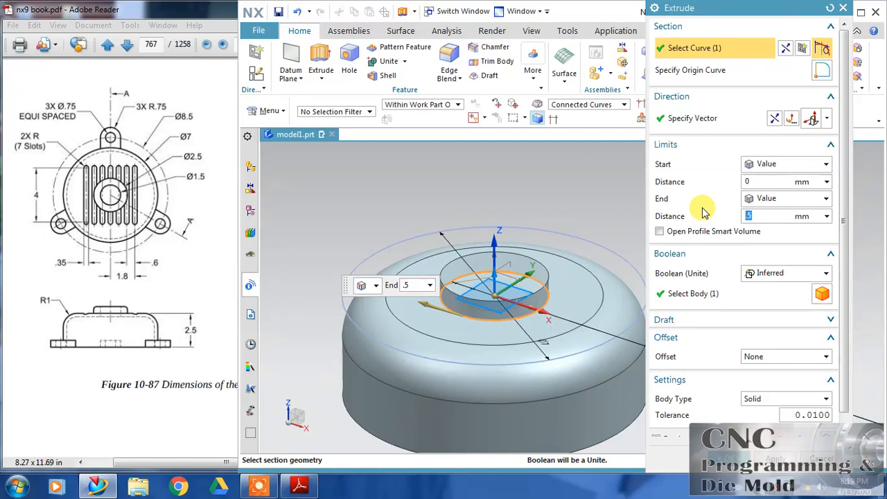
{"action": "left_click", "coordinate": [727, 458]}
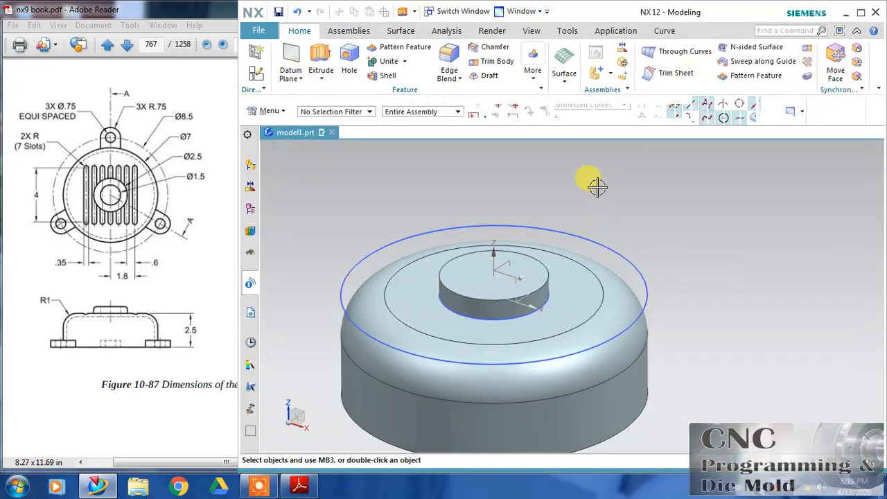
- Blend the top outer edge of the central boss with a 0.2 mm radius, checking the value in the PDF's section view
{"action": "left_click", "coordinate": [193, 269]}
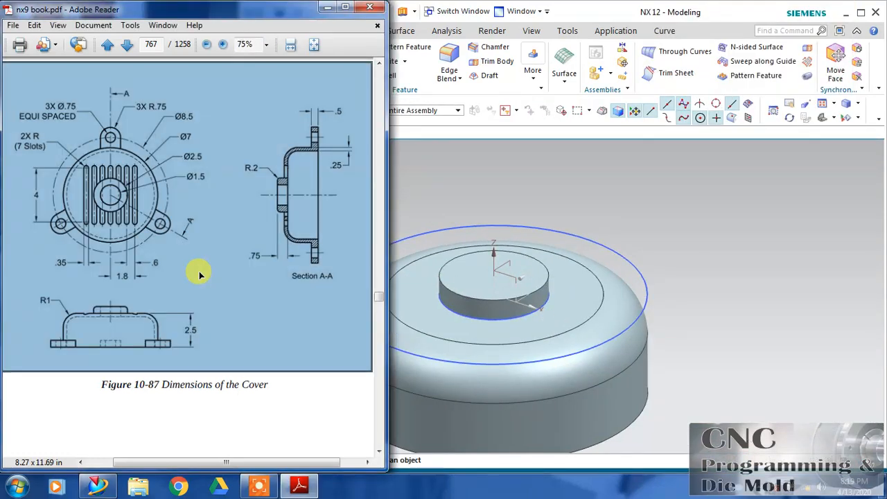
{"action": "left_click", "coordinate": [199, 275]}
{"action": "left_click", "coordinate": [449, 61]}
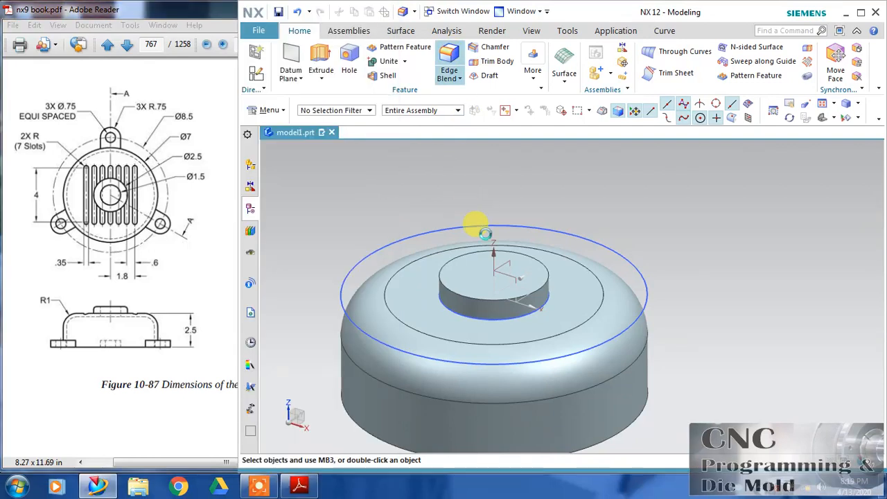
{"action": "left_click", "coordinate": [535, 258]}
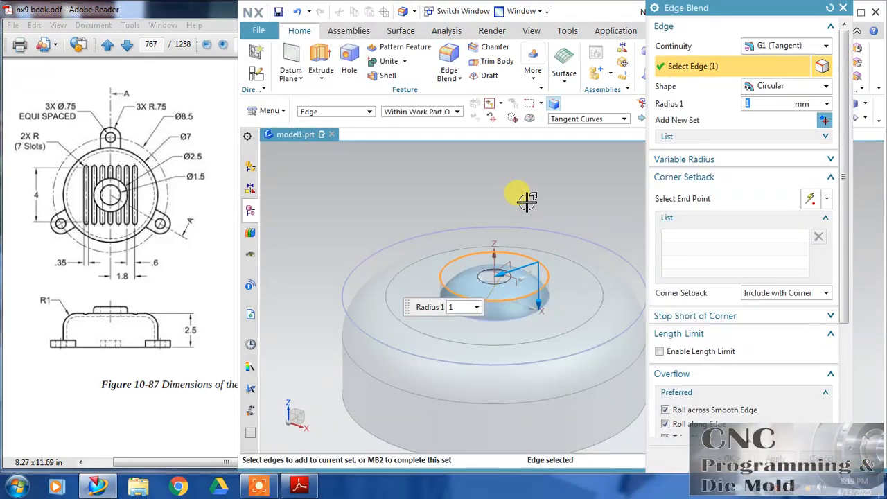
{"action": "key", "text": "Return"}
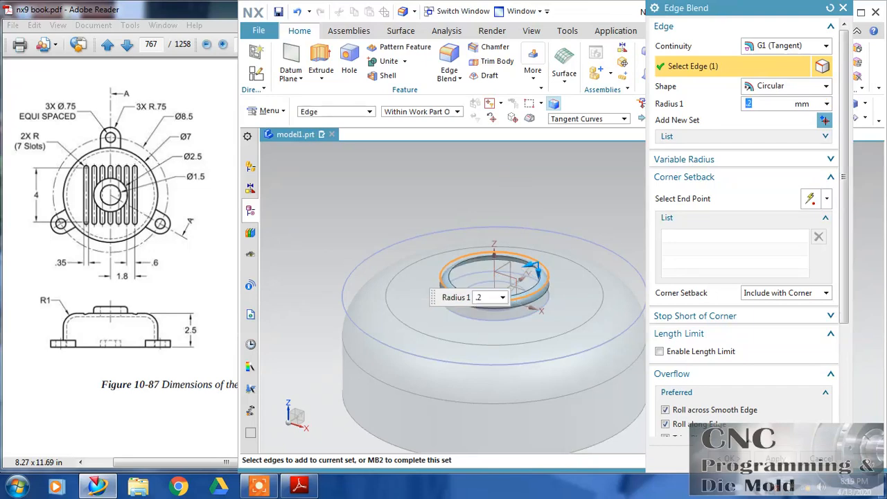
{"action": "left_click", "coordinate": [723, 458]}
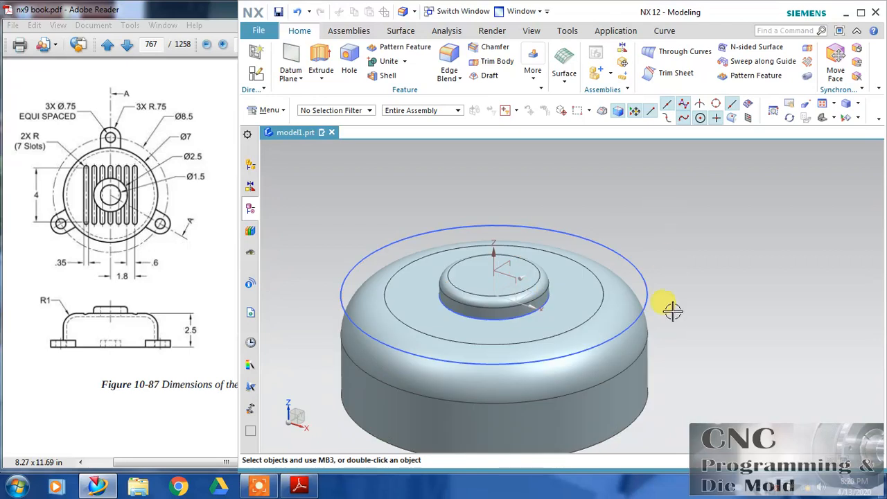
- Extrude the inner 1.5 mm sketch circle from -1 to 1.5 mm and subtract it to cut the hole through the boss
{"action": "right_click_drag", "start_coordinate": [673, 311], "coordinate": [664, 257]}
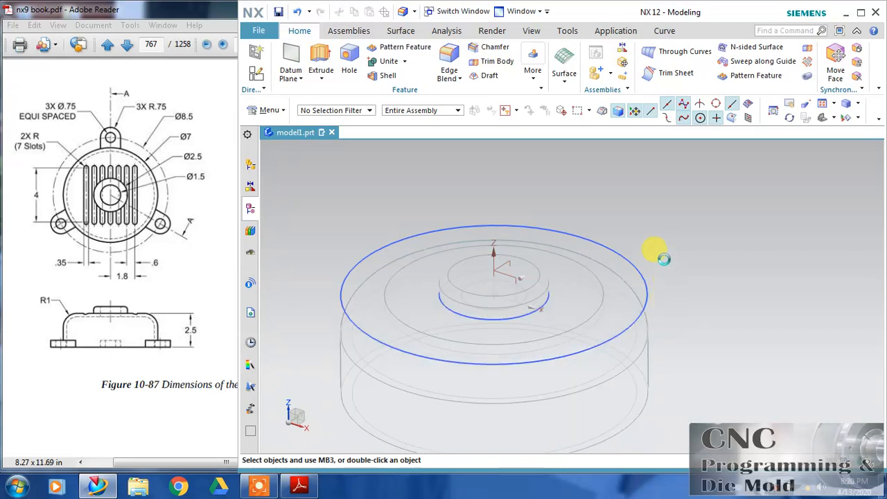
{"action": "left_click", "coordinate": [321, 59]}
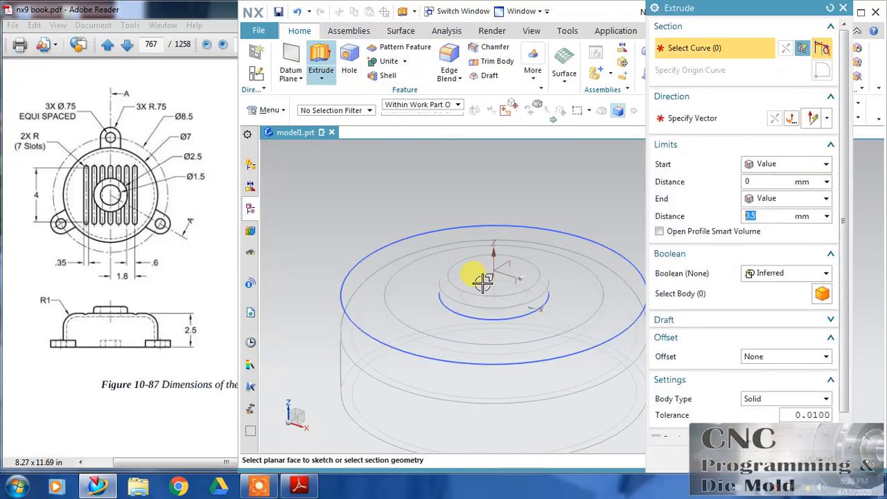
{"action": "left_click", "coordinate": [486, 251]}
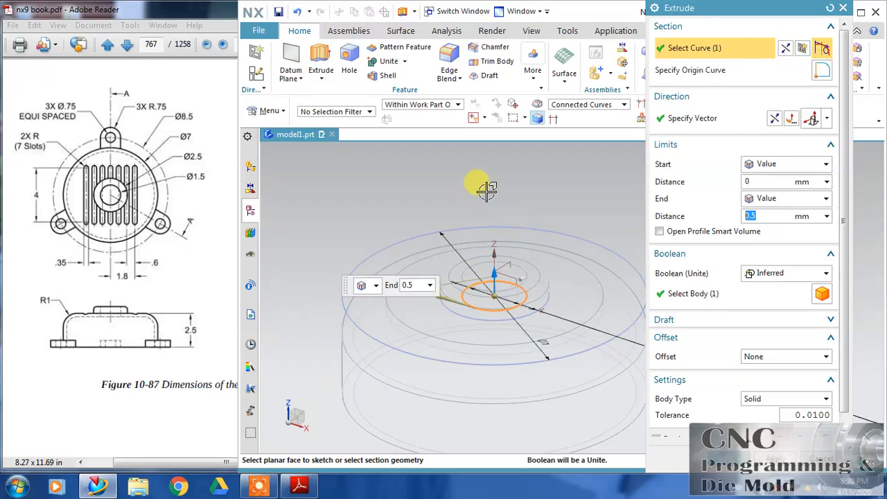
{"action": "left_click_drag", "start_coordinate": [500, 262], "coordinate": [499, 231]}
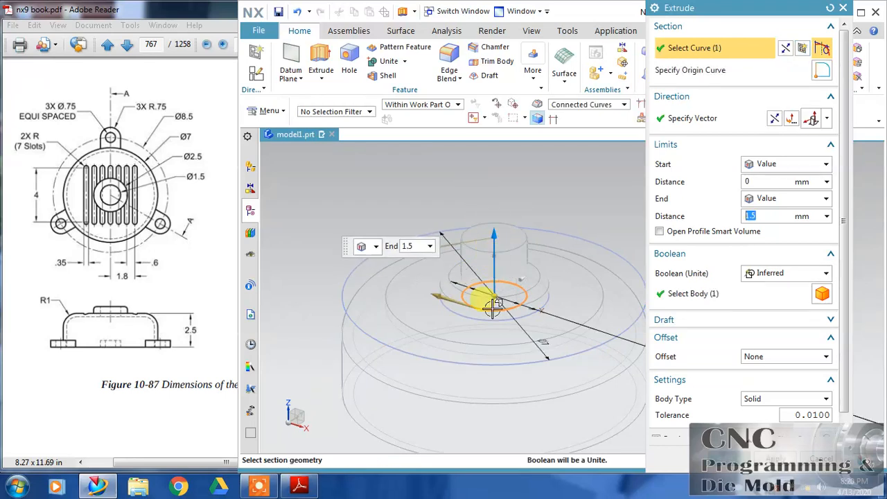
{"action": "left_click_drag", "start_coordinate": [499, 321], "coordinate": [494, 335]}
{"action": "left_click", "coordinate": [773, 275]}
{"action": "left_click", "coordinate": [760, 311]}
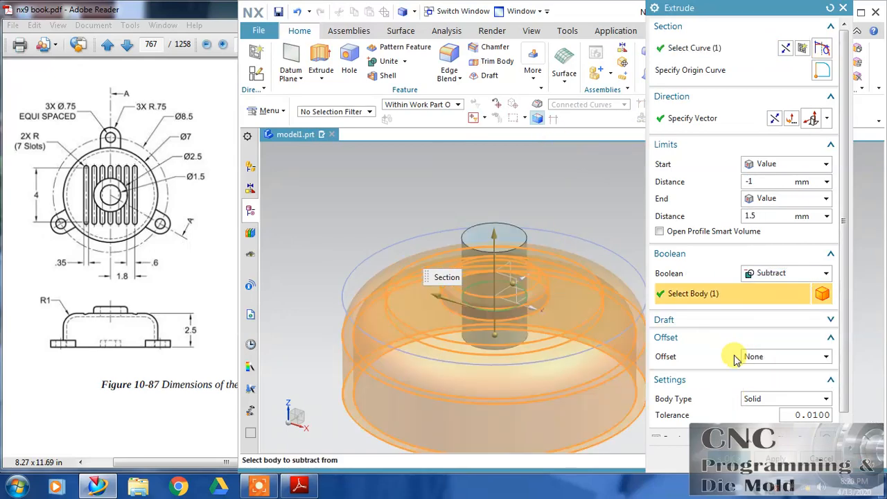
{"action": "left_click", "coordinate": [728, 458]}
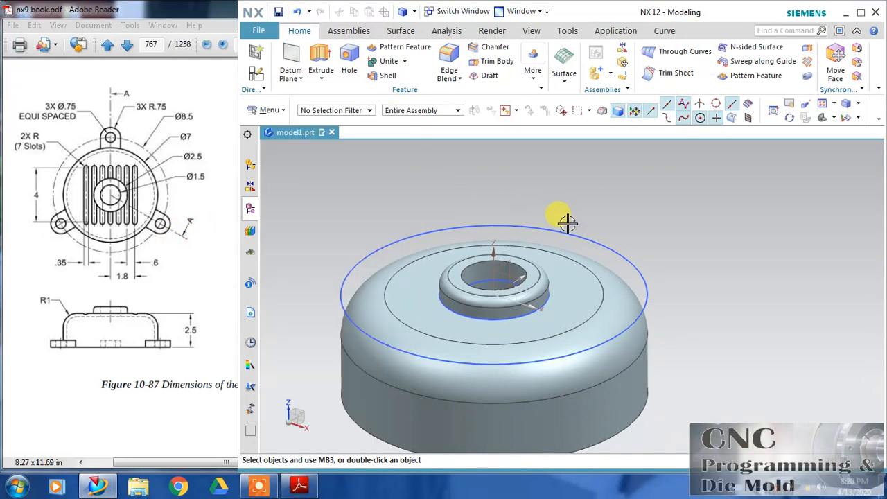
{"action": "mouse_move", "coordinate": [603, 217]}
{"action": "middle_mouse_down"}
{"action": "mouse_move", "coordinate": [602, 233]}
{"action": "mouse_move", "coordinate": [594, 212]}
{"action": "mouse_move", "coordinate": [608, 235]}
{"action": "mouse_move", "coordinate": [598, 212]}
{"action": "mouse_move", "coordinate": [613, 217]}
{"action": "middle_mouse_up"}
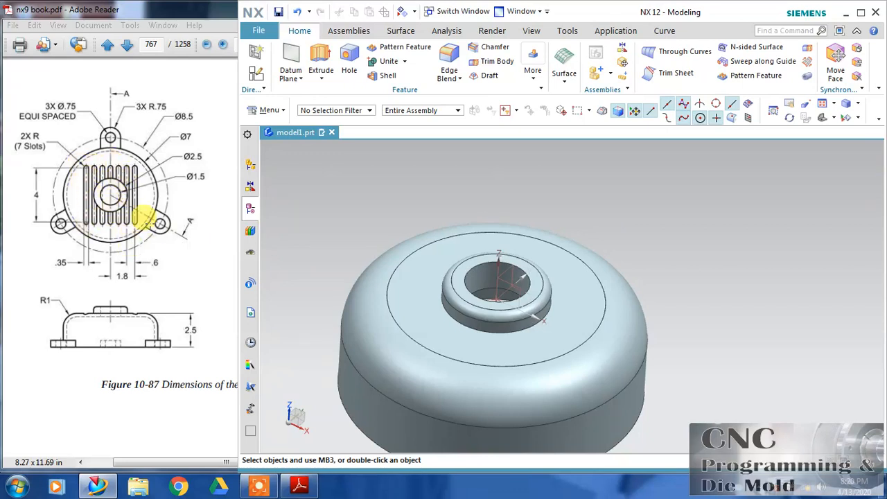
{"action": "left_click", "coordinate": [250, 312]}
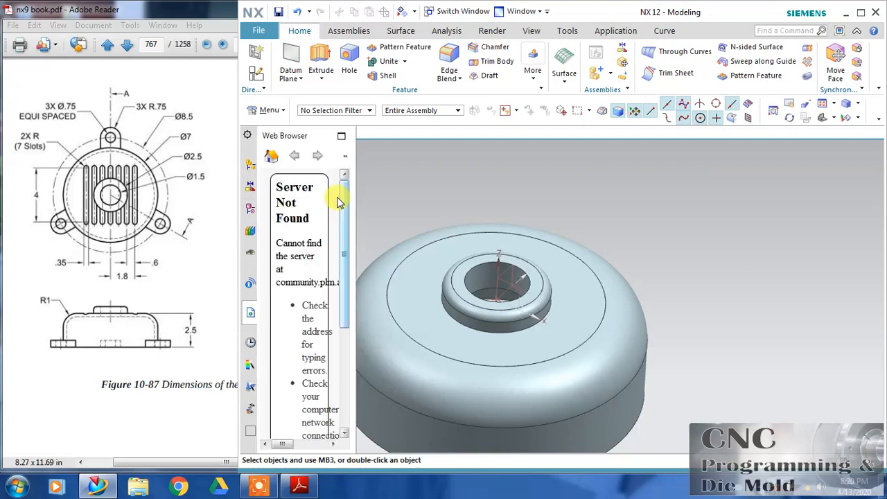
{"action": "left_click", "coordinate": [251, 206]}
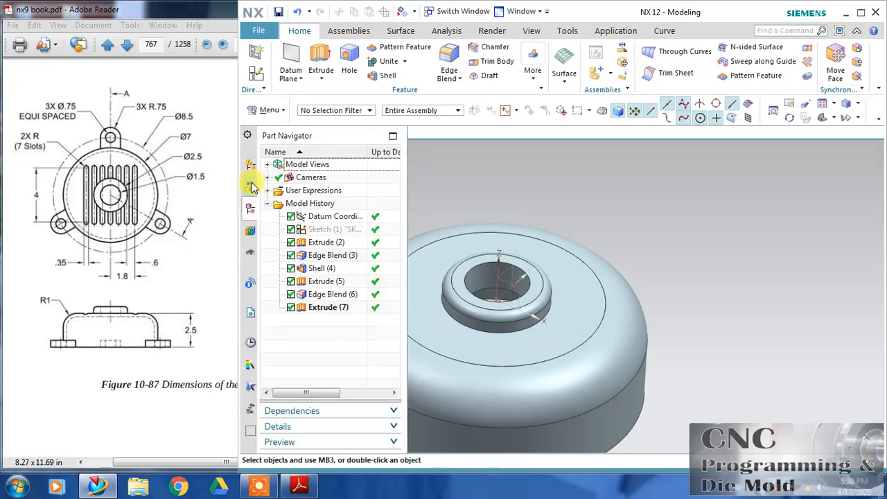
- Create a sketch on the cover's bottom rim face, using the Y-axis as horizontal reference and reversing the plane normal to face upward
{"action": "left_click", "coordinate": [256, 73]}
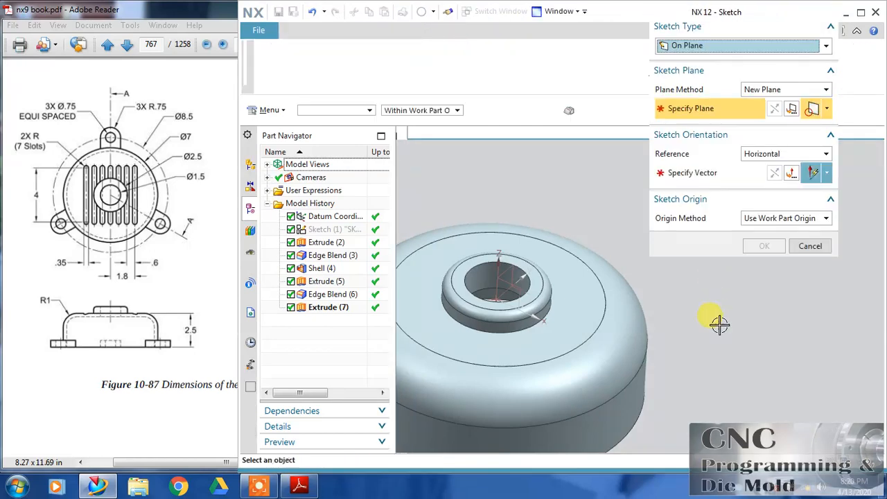
{"action": "middle_click_drag", "start_coordinate": [719, 326], "coordinate": [713, 289]}
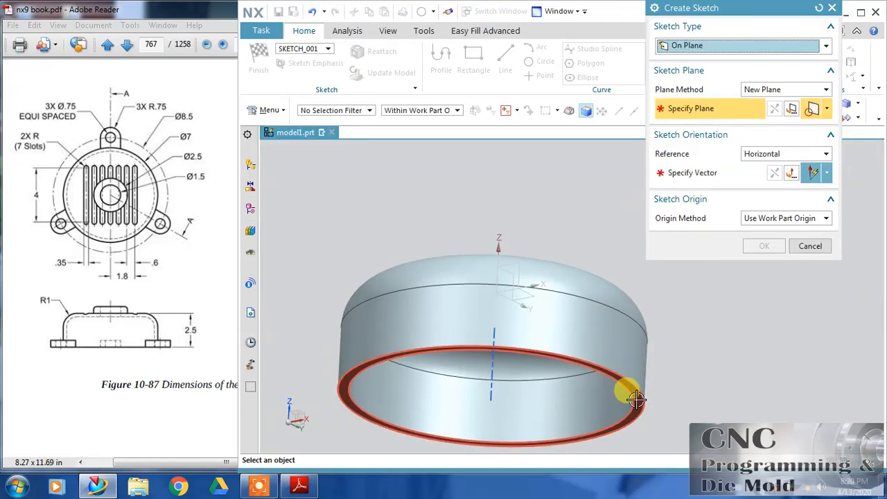
{"action": "left_click", "coordinate": [636, 399]}
{"action": "middle_click_drag", "start_coordinate": [580, 233], "coordinate": [570, 266]}
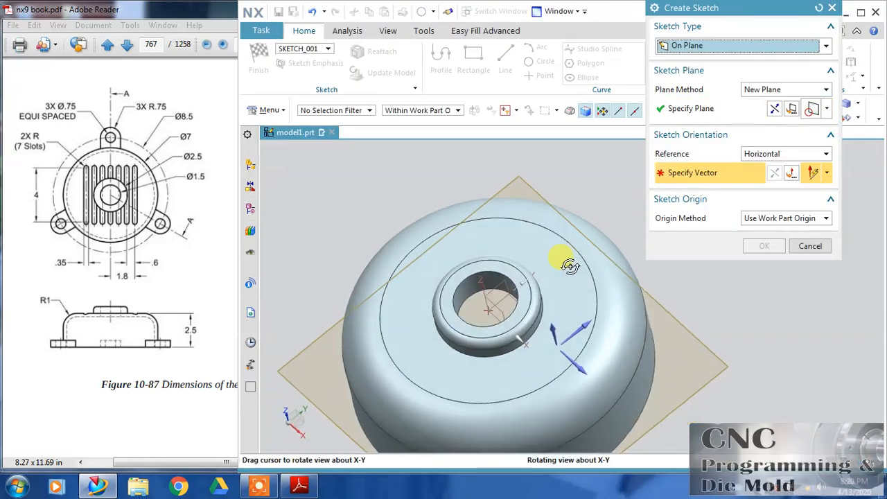
{"action": "left_click", "coordinate": [616, 306]}
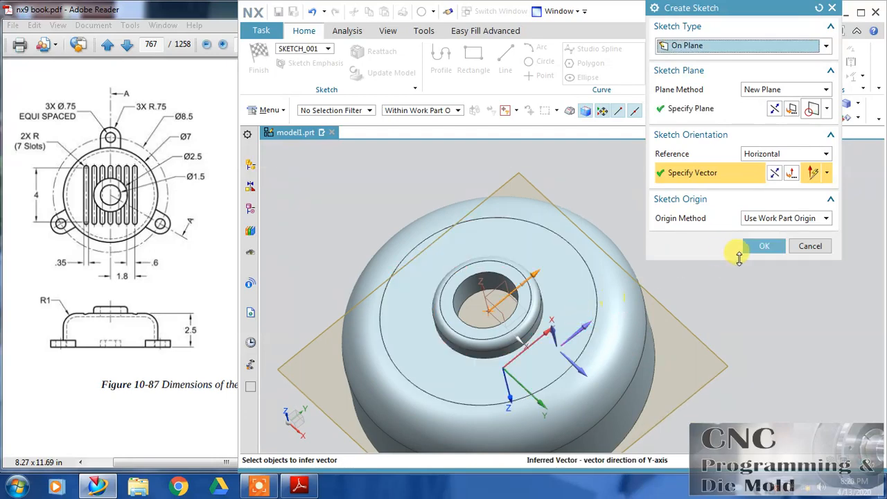
{"action": "left_click", "coordinate": [773, 107]}
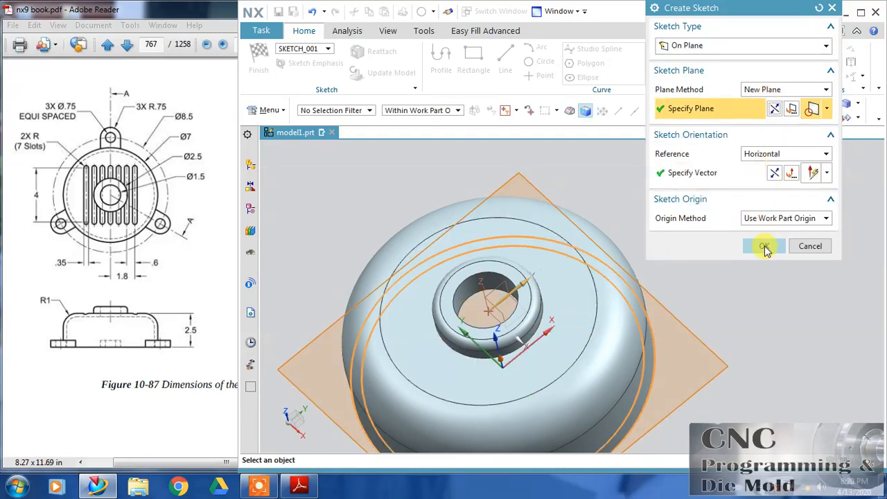
{"action": "left_click", "coordinate": [764, 246]}
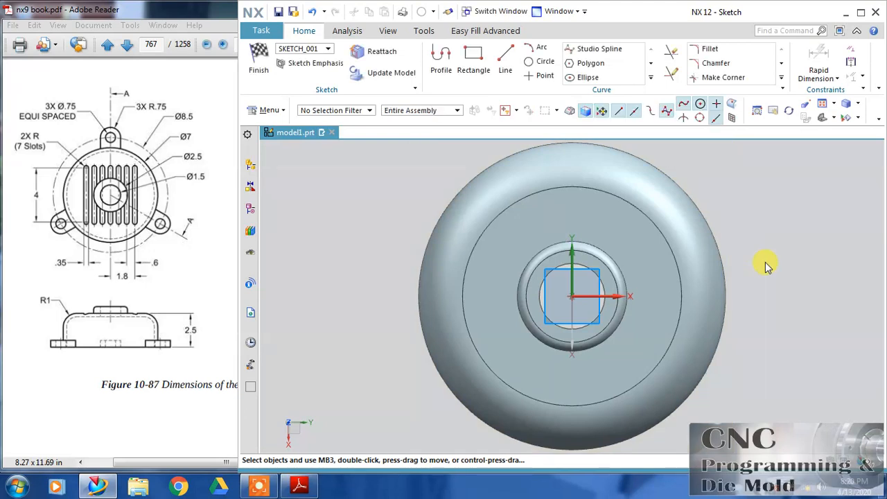
- Project the cover's outer circular edge into the sketch
{"action": "left_click", "coordinate": [651, 76]}
{"action": "left_click", "coordinate": [679, 104]}
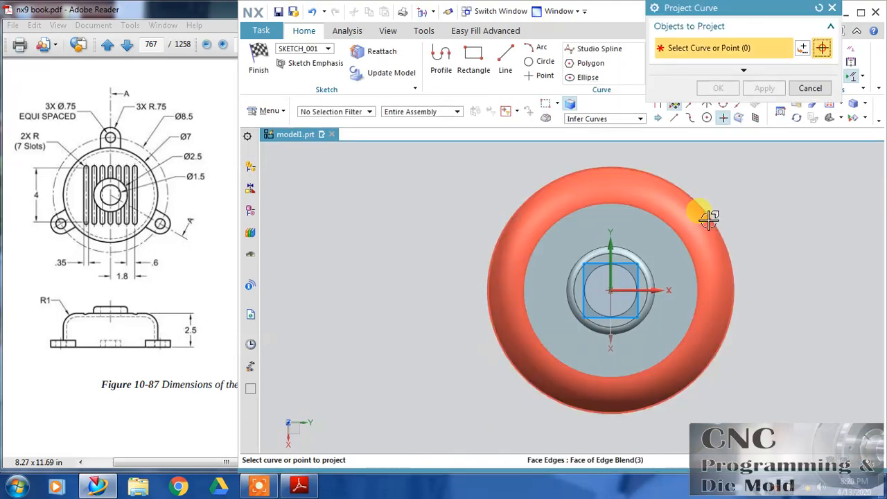
{"action": "left_click", "coordinate": [711, 215]}
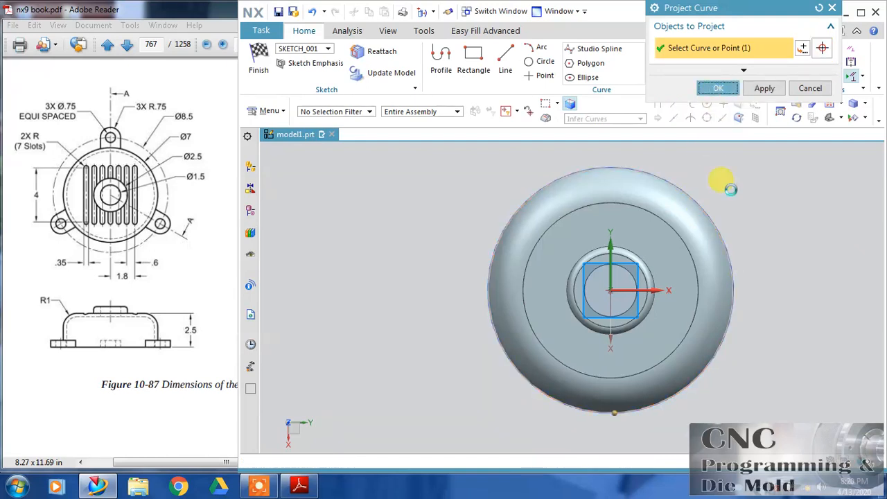
{"action": "middle_click", "coordinate": [731, 189]}
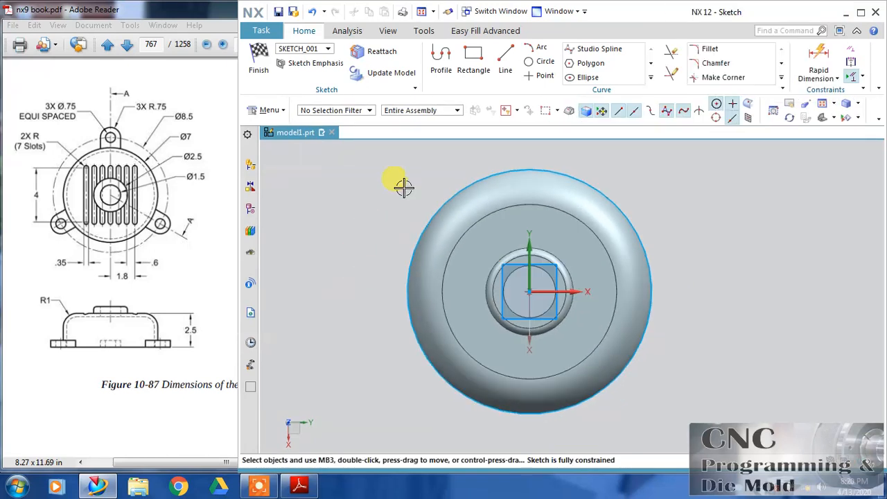
- Sketch a rectangle about 1.2 by 1.2 mm across the top of the projected circle and centre it on the vertical sketch axis
{"action": "left_click", "coordinate": [471, 63]}
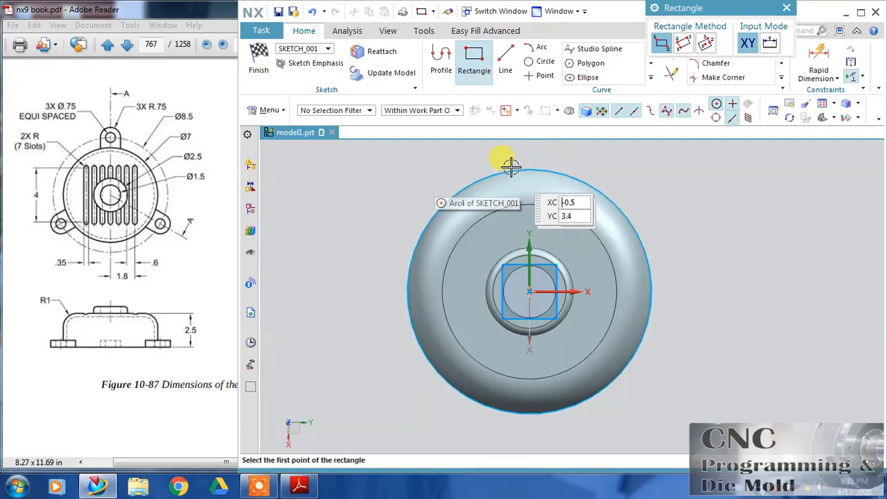
{"action": "left_click", "coordinate": [512, 144]}
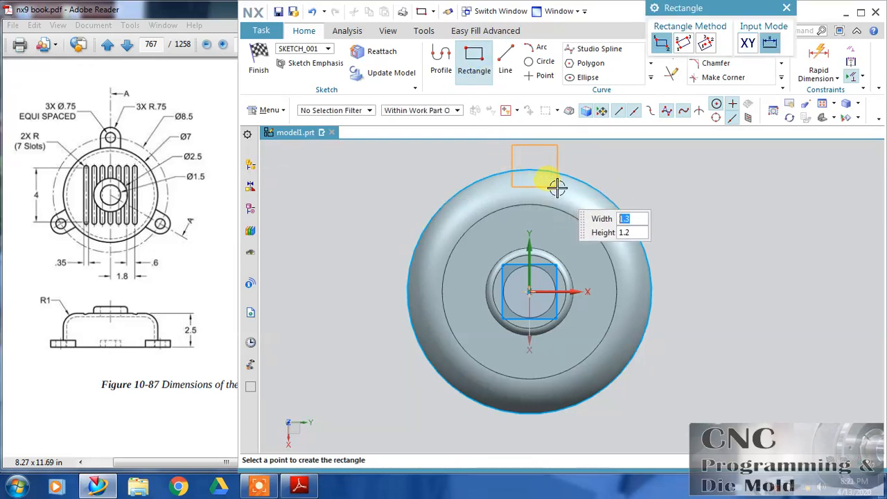
{"action": "key", "text": "Escape"}
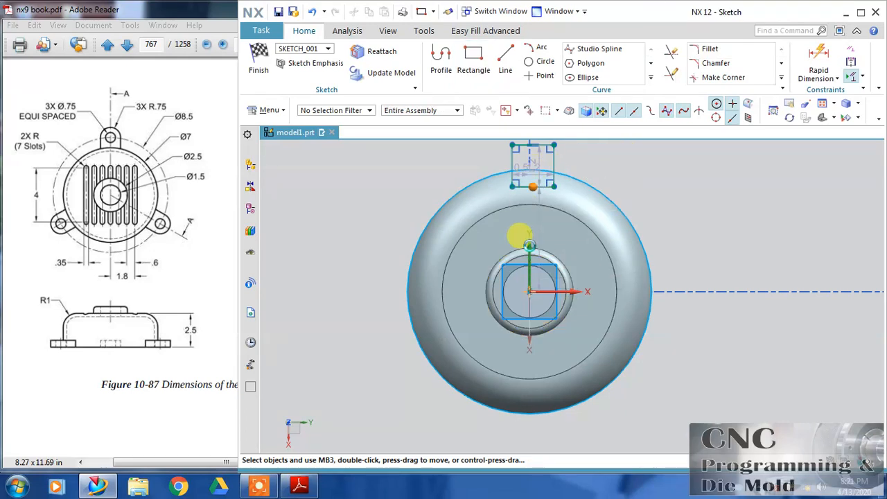
{"action": "left_click", "coordinate": [530, 246]}
{"action": "left_click", "coordinate": [591, 224]}
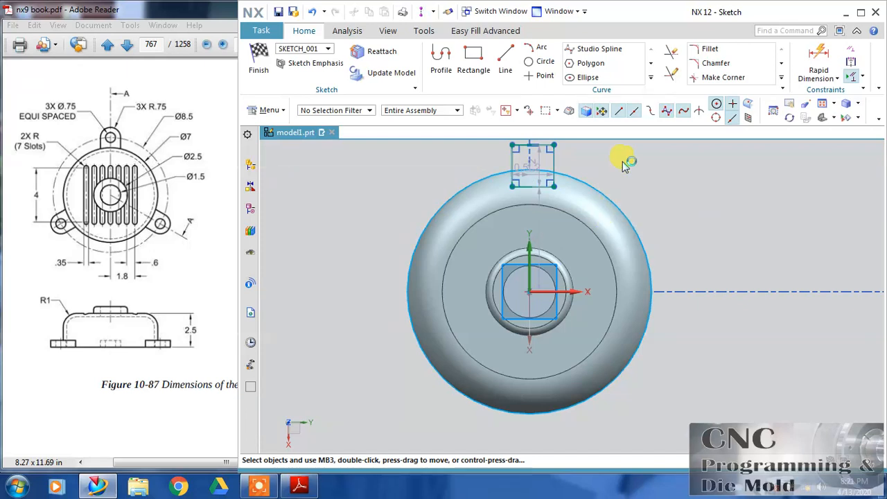
{"action": "left_click", "coordinate": [665, 181]}
- Trim away the part of the rectangle that lies inside the projected circle
{"action": "middle_click_drag", "start_coordinate": [657, 186], "coordinate": [638, 291], "text": "shift"}
{"action": "scroll", "coordinate": [575, 261], "scroll_direction": "up", "scroll_amount": 3}
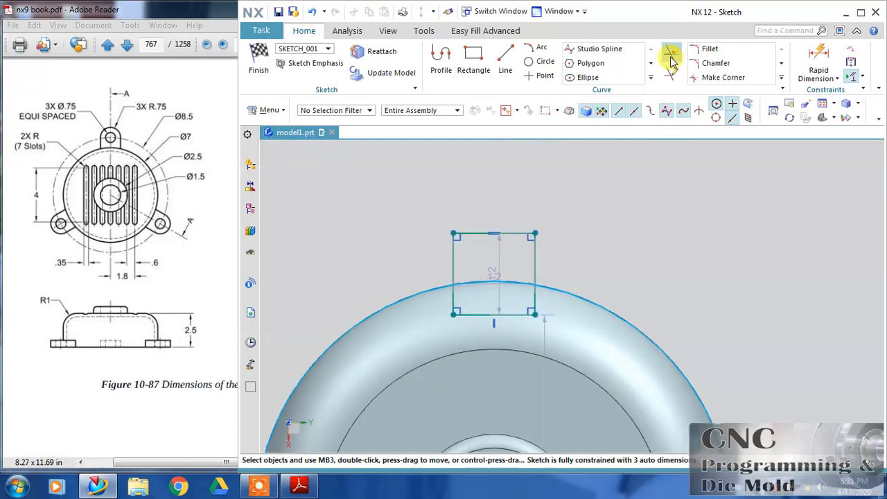
{"action": "left_click", "coordinate": [670, 55]}
{"action": "left_click", "coordinate": [474, 315]}
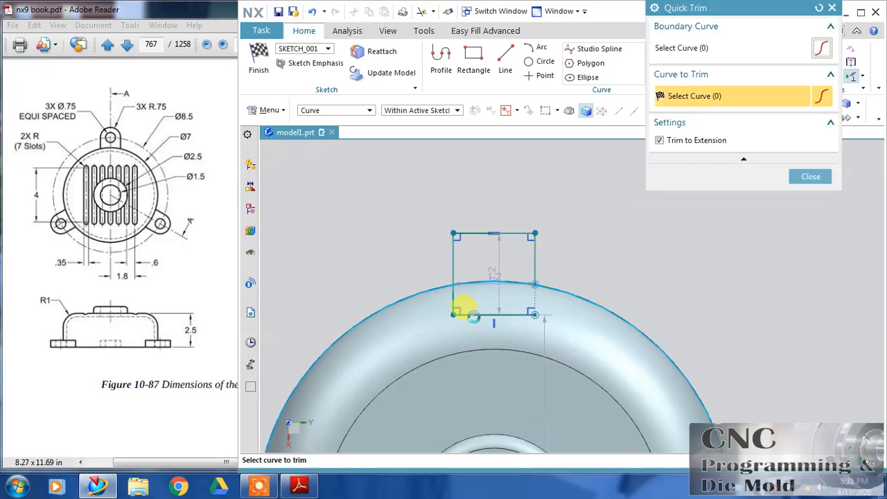
{"action": "left_click", "coordinate": [452, 302]}
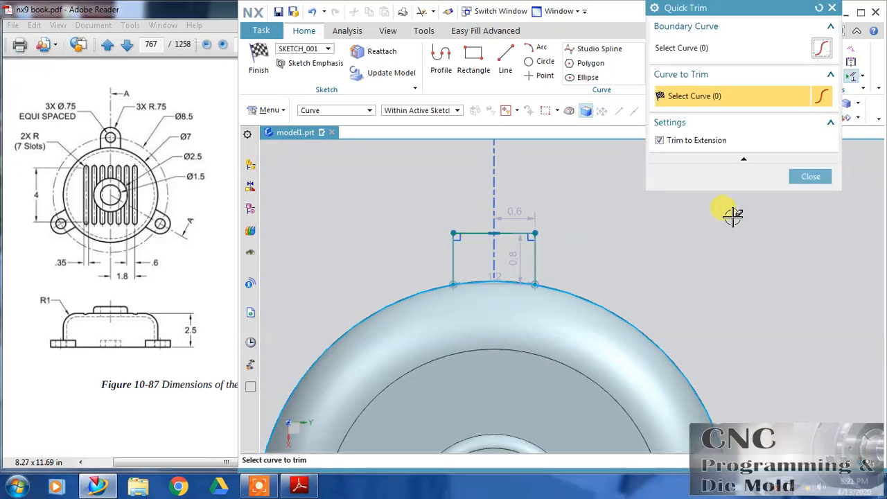
{"action": "left_click", "coordinate": [804, 177]}
- Constrain the two side lines of the trimmed rectangle to be vertical
{"action": "right_click", "coordinate": [455, 248]}
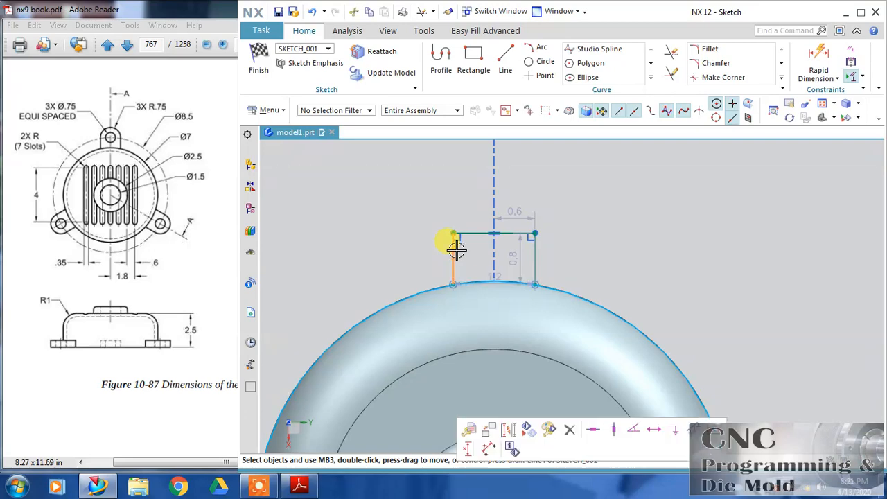
{"action": "left_click", "coordinate": [510, 206]}
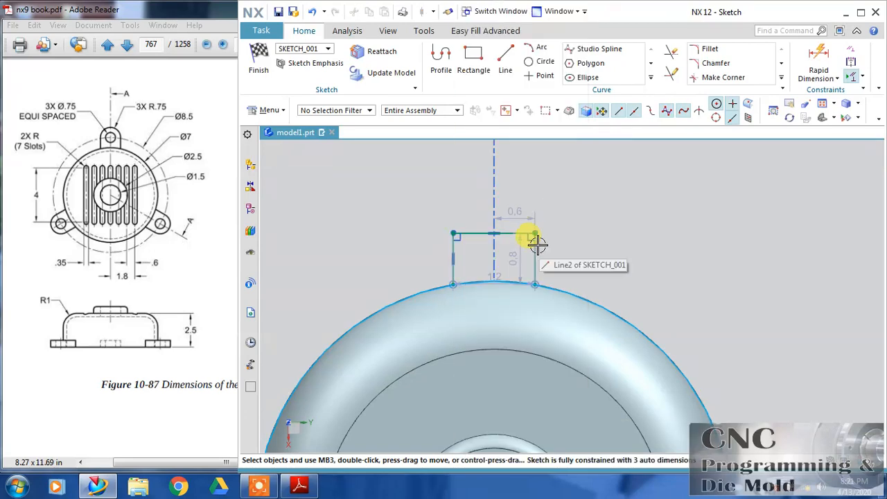
{"action": "right_click", "coordinate": [535, 248]}
{"action": "left_click", "coordinate": [574, 221]}
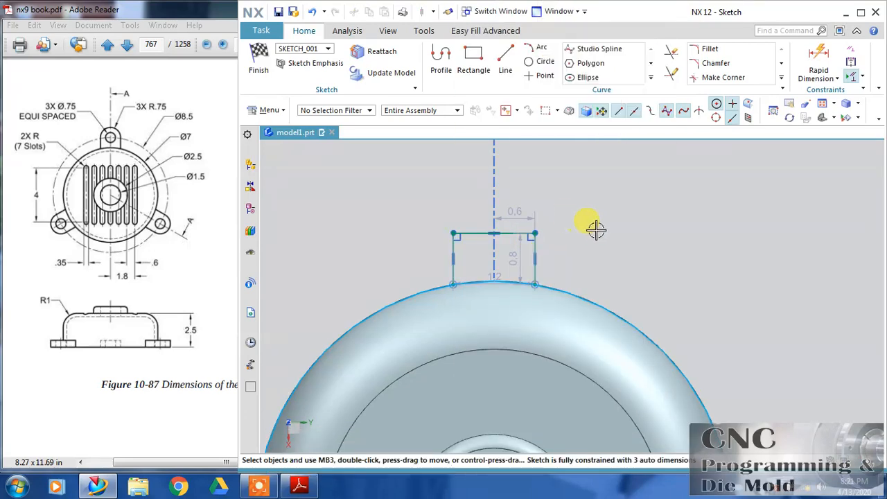
- Draw a 1.2 mm circle centred on the midpoint of the tab's top line and passing through the line's left endpoint
{"action": "left_click", "coordinate": [541, 61]}
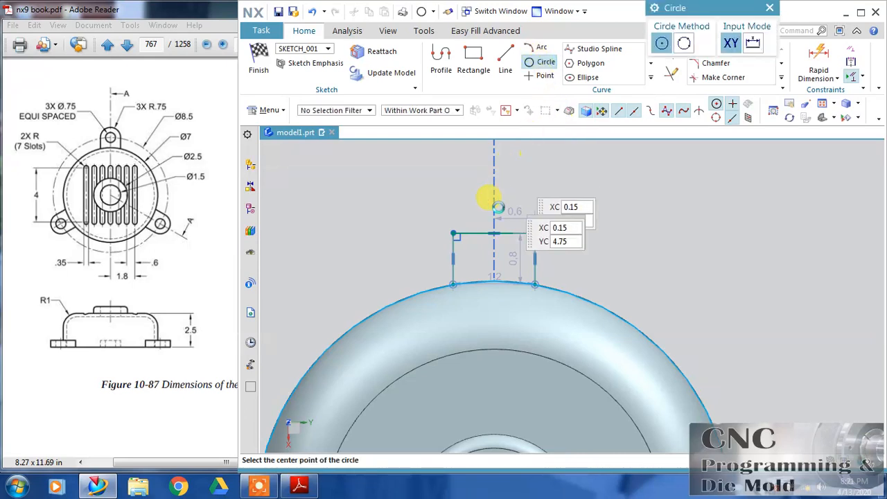
{"action": "left_click", "coordinate": [493, 234]}
{"action": "left_click", "coordinate": [452, 233]}
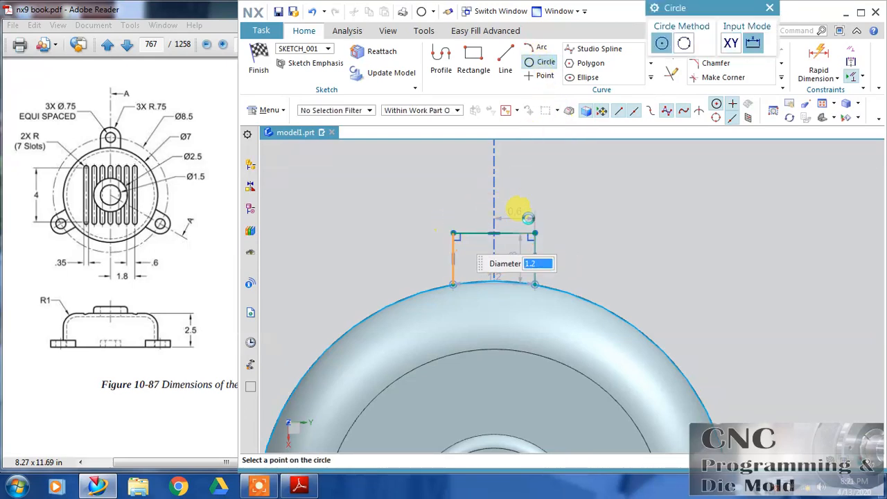
- Convert the tab's top horizontal line to a reference line
{"action": "key", "text": "Escape"}
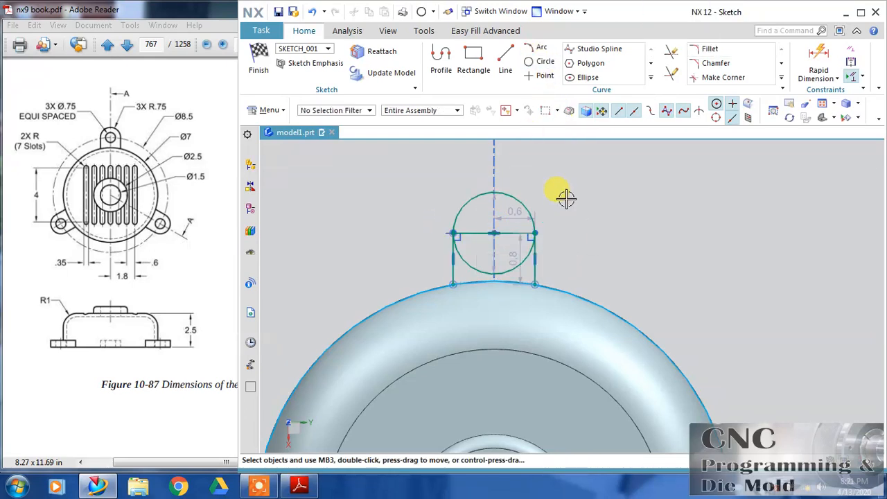
{"action": "right_click", "coordinate": [519, 234]}
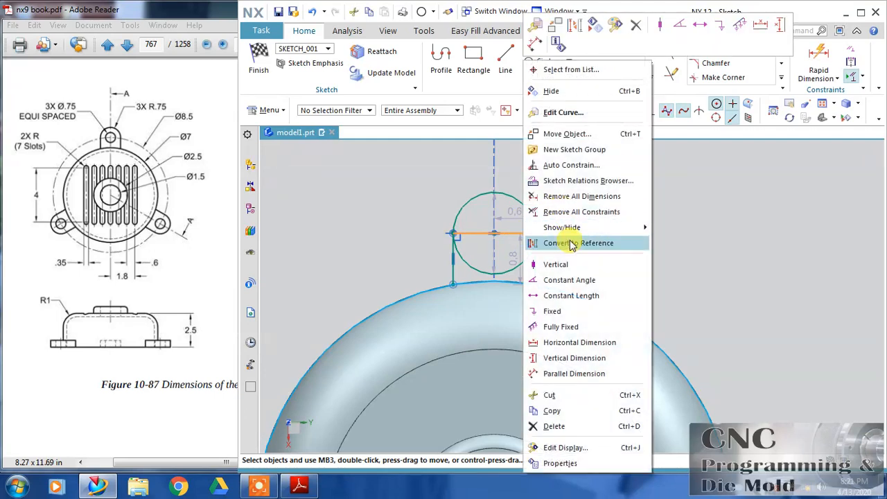
{"action": "left_click", "coordinate": [572, 244]}
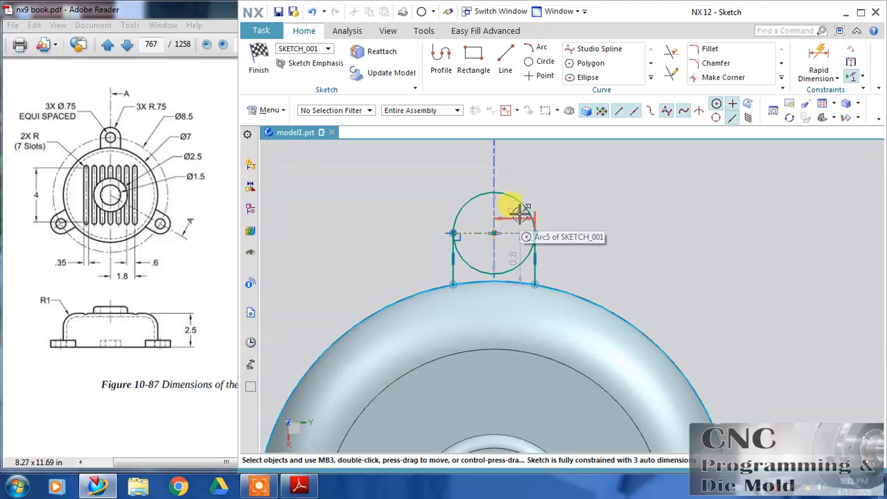
- Set the horizontal dimension from the vertical axis to the tab's right side to 0.75 mm
{"action": "double_click", "coordinate": [579, 208]}
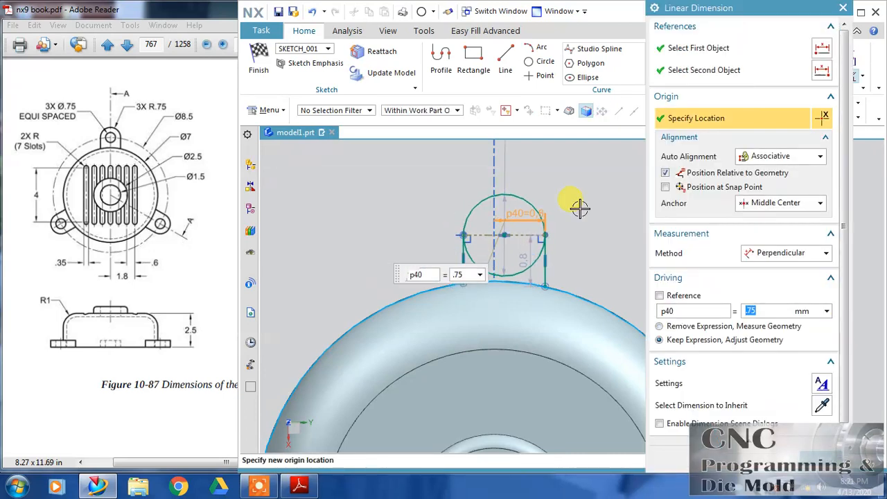
{"action": "type", "text": ".8"}
{"action": "key", "text": "Return"}
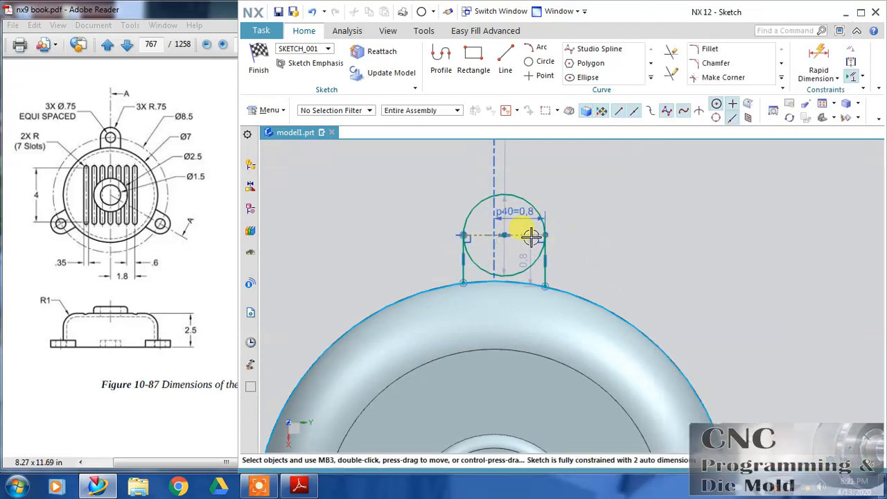
- Constrain the circle's centre to lie on the vertical sketch axis and check the tab's half-width dimension
{"action": "scroll", "coordinate": [629, 271], "scroll_direction": "down", "scroll_amount": 2}
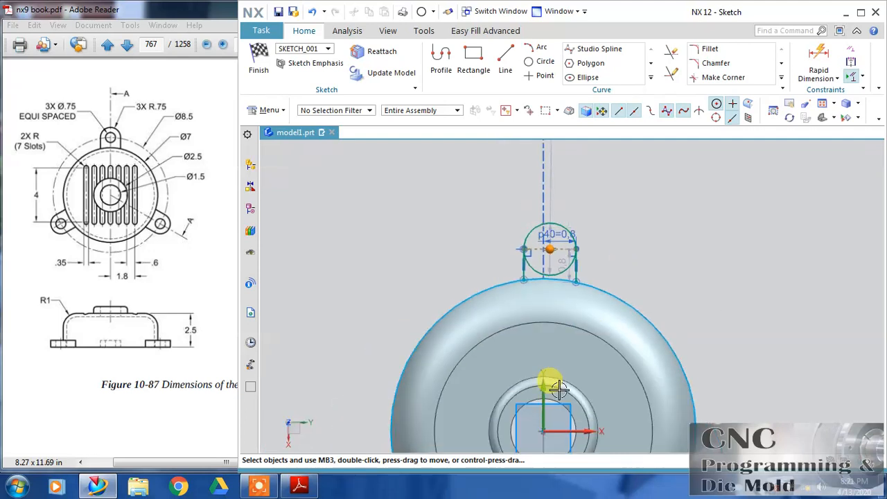
{"action": "left_click", "coordinate": [578, 316]}
{"action": "left_click", "coordinate": [610, 364]}
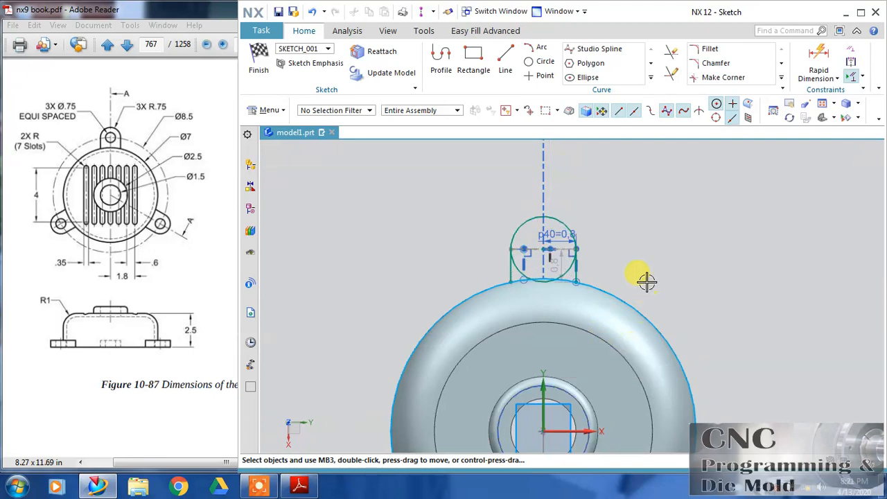
{"action": "scroll", "coordinate": [637, 243], "scroll_direction": "up", "scroll_amount": 2}
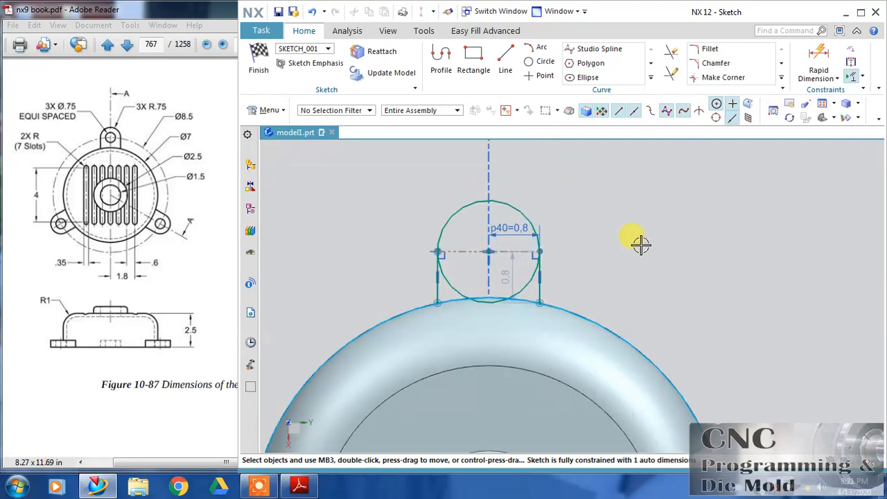
{"action": "left_click", "coordinate": [521, 235]}
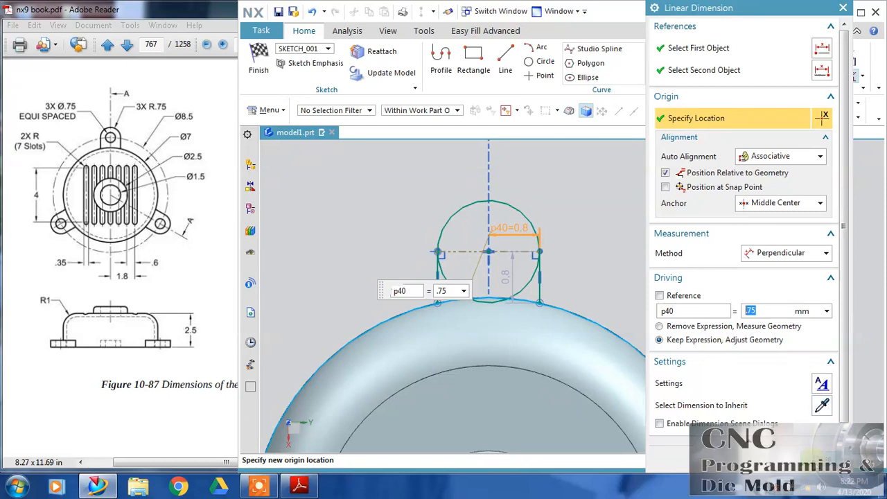
{"action": "middle_click", "coordinate": [620, 273]}
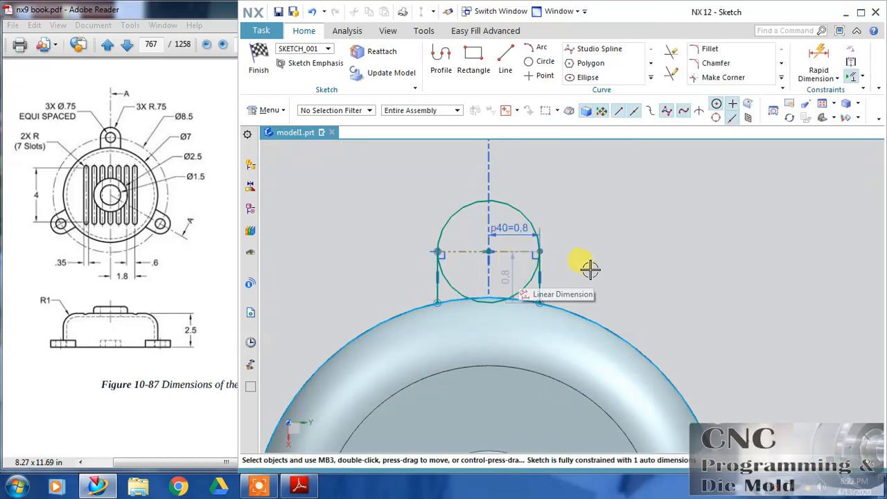
- Trim away the lower half of the tab's circle, leaving the rounded end
{"action": "left_click", "coordinate": [670, 51]}
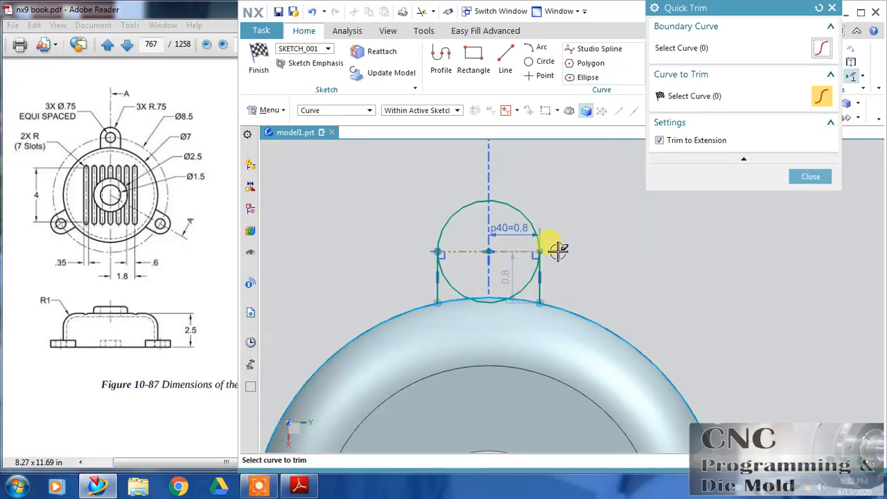
{"action": "left_click", "coordinate": [524, 281]}
{"action": "left_click", "coordinate": [474, 300]}
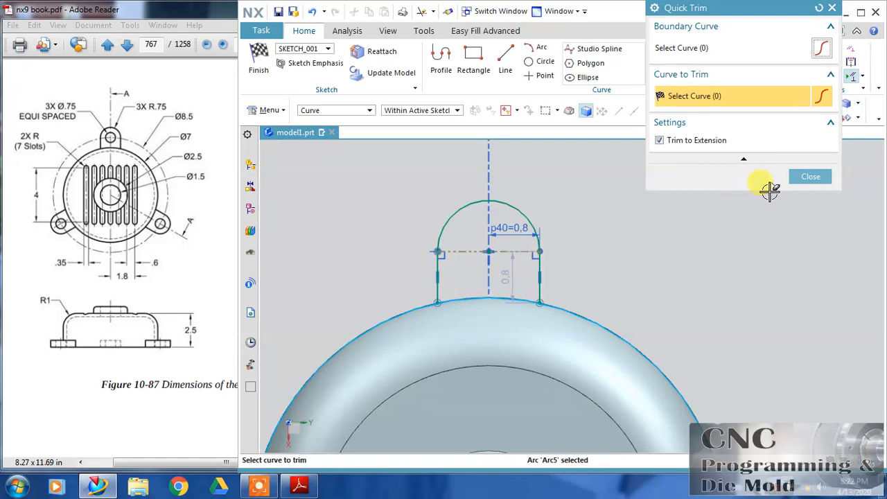
{"action": "left_click", "coordinate": [808, 177]}
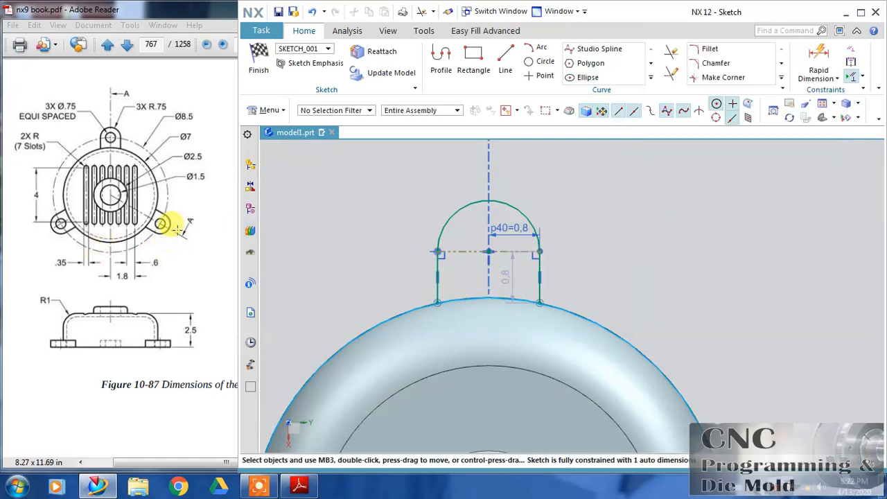
- Dimension the vertical distance from the horizontal sketch axis to the rounded end's centre as 8.5/2 mm
{"action": "scroll", "coordinate": [663, 257], "scroll_direction": "down", "scroll_amount": 3}
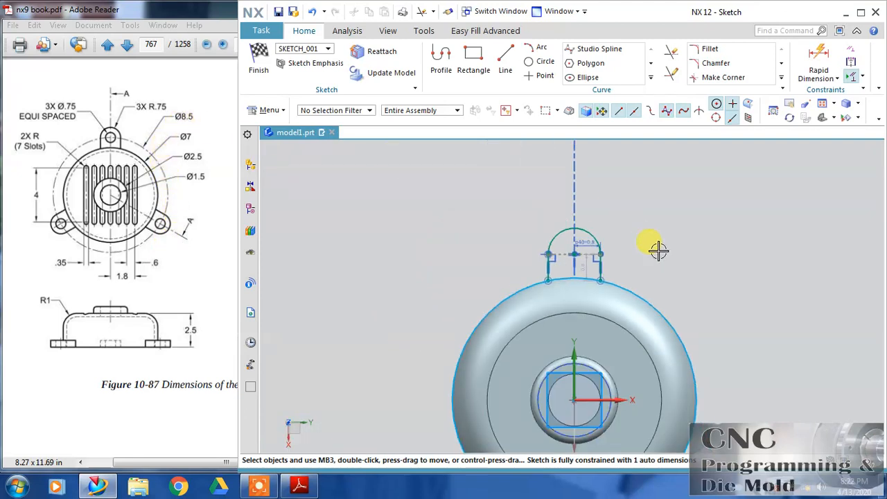
{"action": "left_click", "coordinate": [817, 56]}
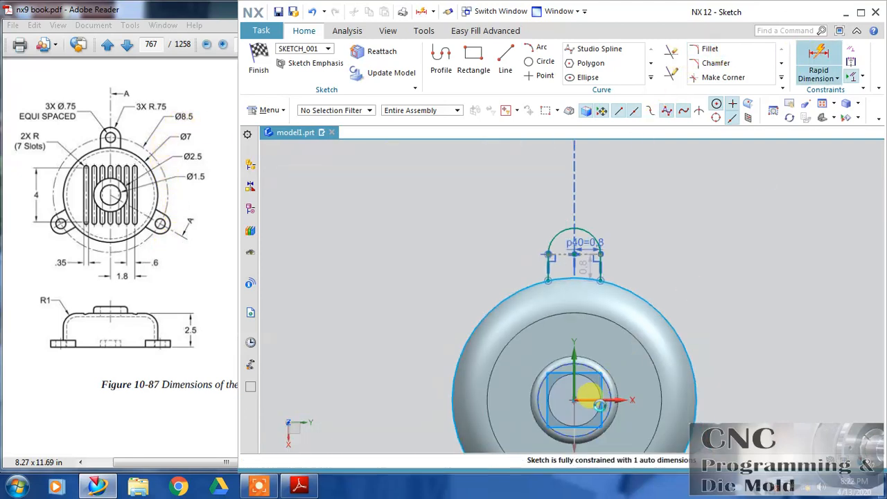
{"action": "left_click", "coordinate": [577, 258]}
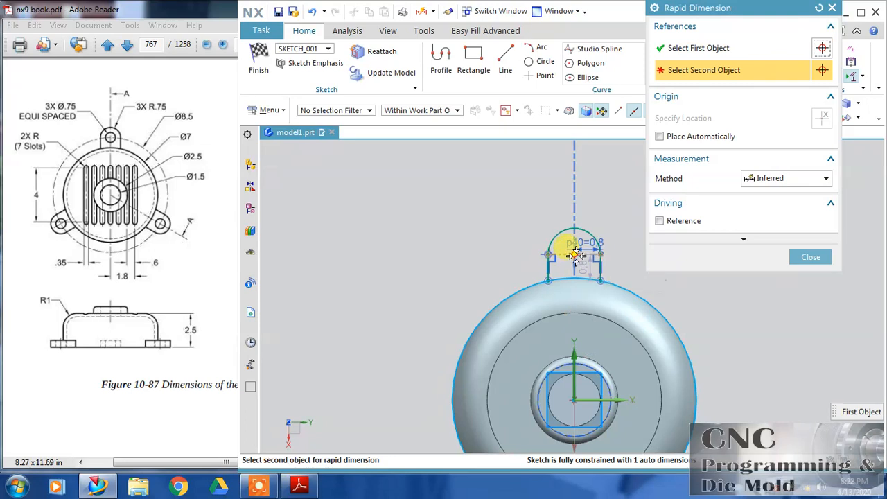
{"action": "left_click", "coordinate": [572, 255]}
{"action": "left_click", "coordinate": [463, 284]}
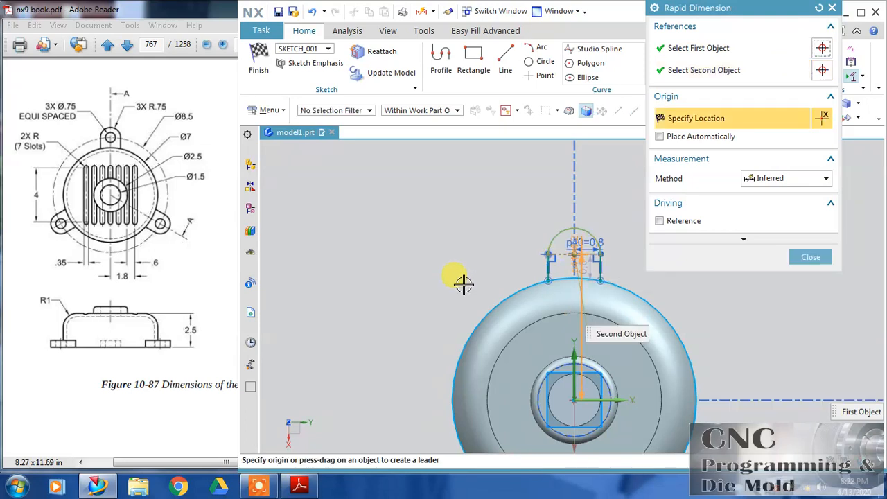
{"action": "left_click", "coordinate": [417, 282]}
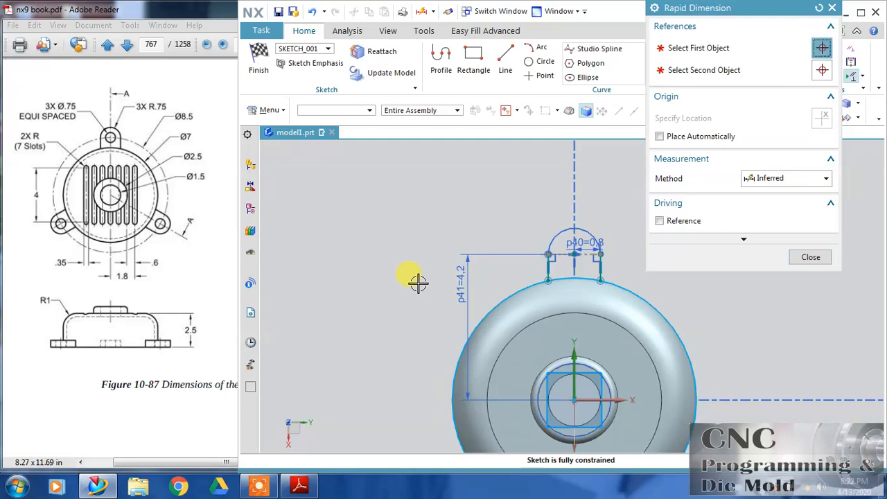
{"action": "type", "text": "8.5"}
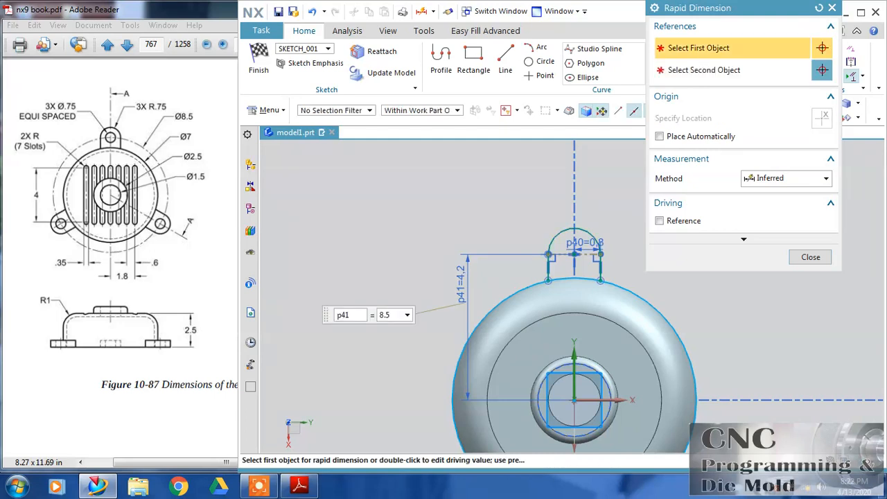
{"action": "type", "text": "/2"}
{"action": "key", "text": "Return"}
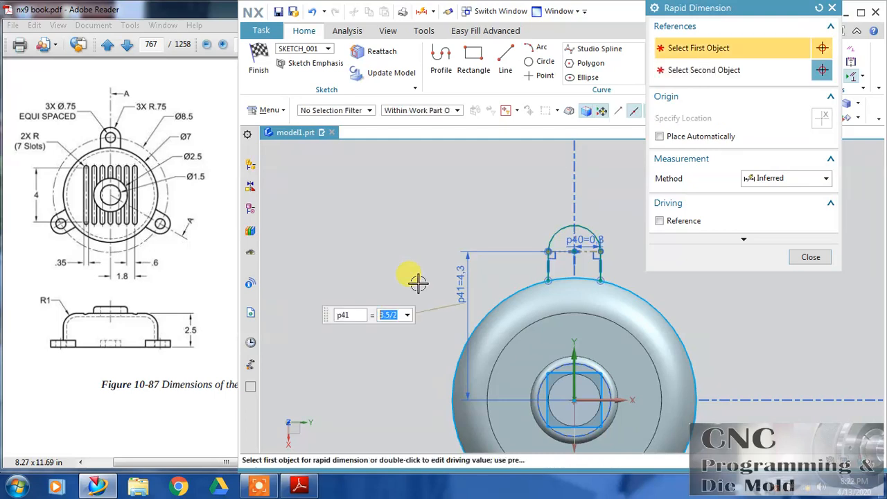
{"action": "left_click", "coordinate": [810, 257]}
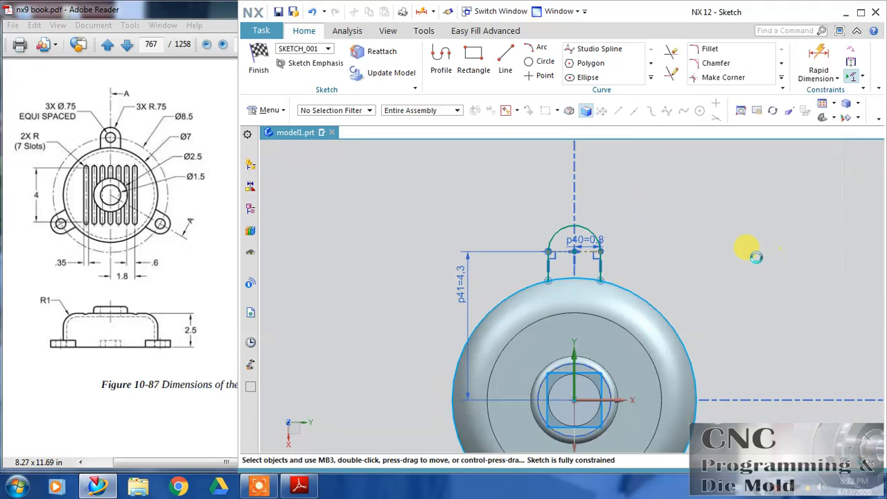
- Draw a 0.75 mm diameter circle concentric with the tab's rounded end
{"action": "scroll", "coordinate": [653, 260], "scroll_direction": "up", "scroll_amount": 1}
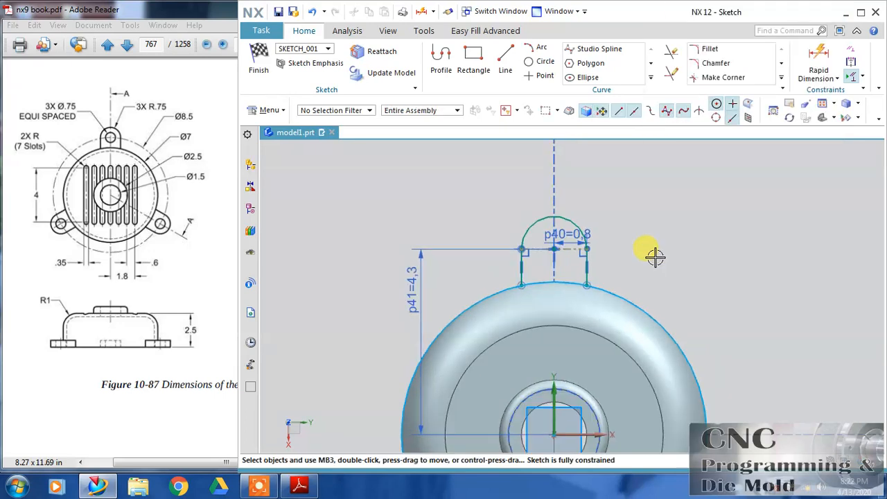
{"action": "left_click", "coordinate": [541, 61]}
{"action": "left_click", "coordinate": [555, 251]}
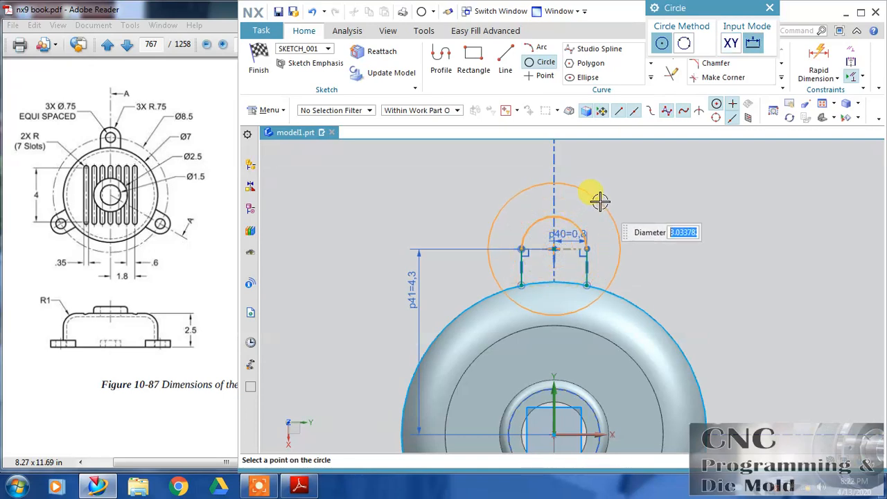
{"action": "type", "text": ".75"}
{"action": "key", "text": "Return"}
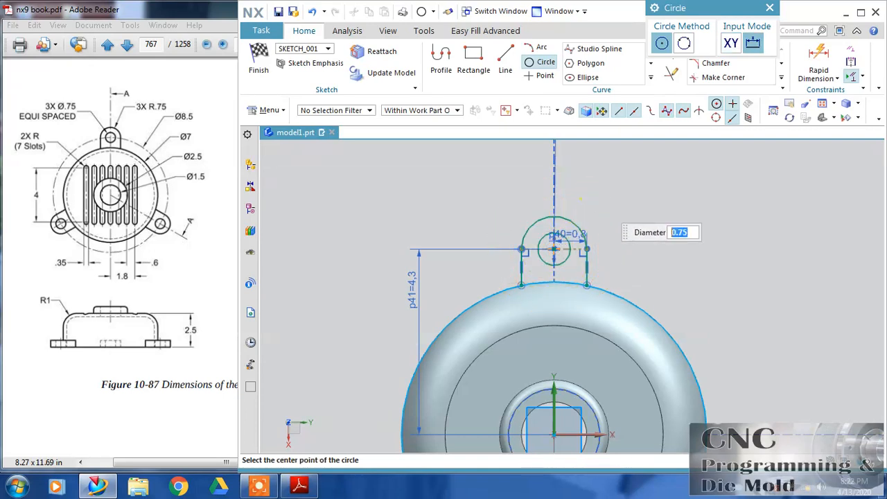
{"action": "key", "text": "Escape"}
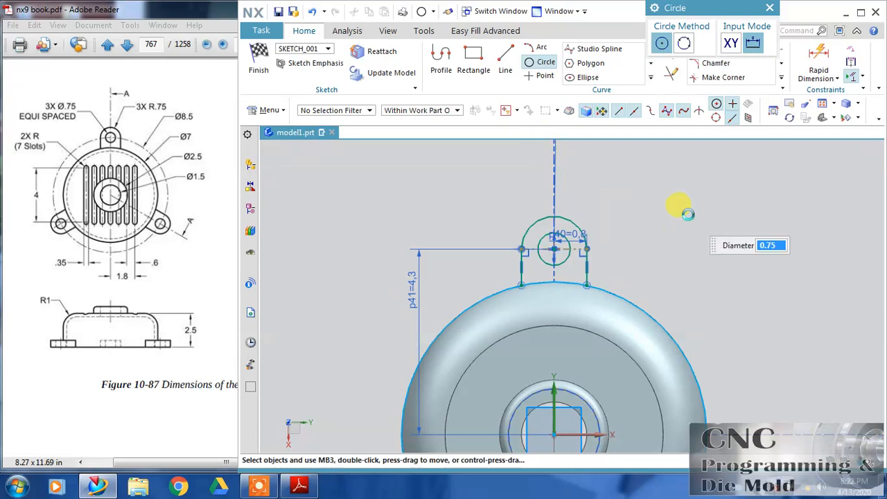
- Trim away the part of the projected circle outside the tab and finish the sketch
{"action": "scroll", "coordinate": [686, 214], "scroll_direction": "down", "scroll_amount": 3}
{"action": "left_click", "coordinate": [671, 51]}
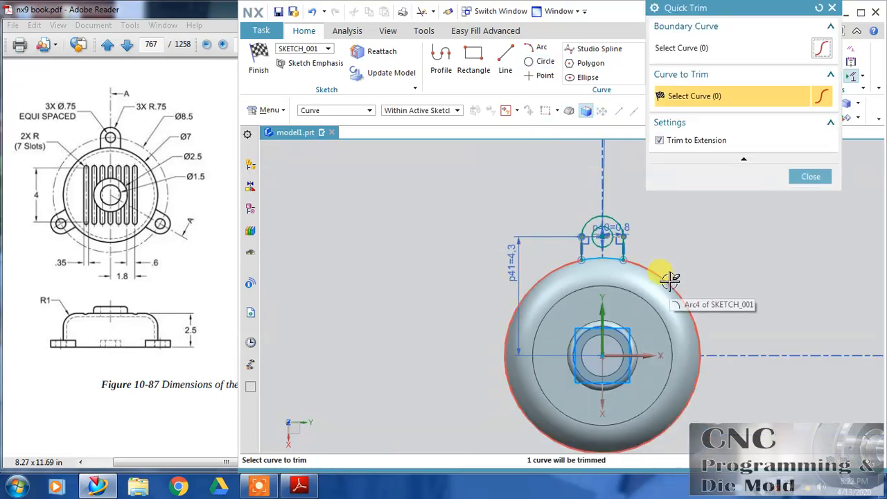
{"action": "left_click", "coordinate": [797, 176]}
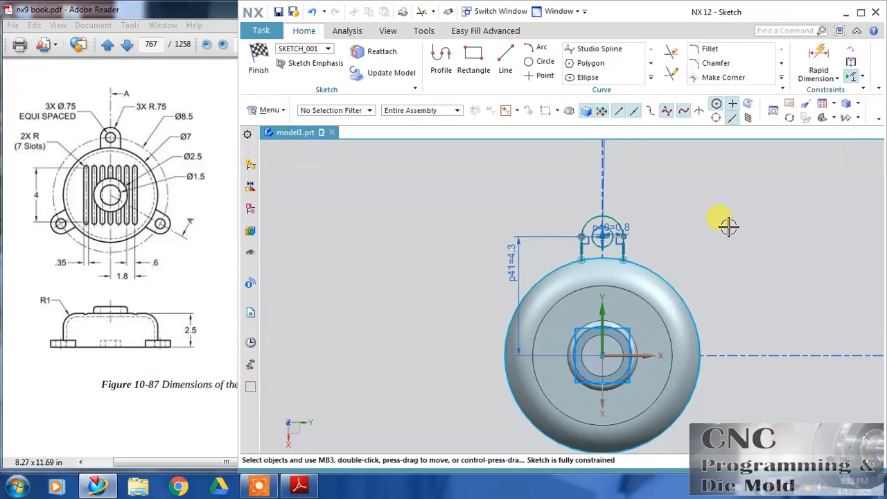
{"action": "middle_click_drag", "start_coordinate": [729, 226], "coordinate": [676, 201], "text": "shift"}
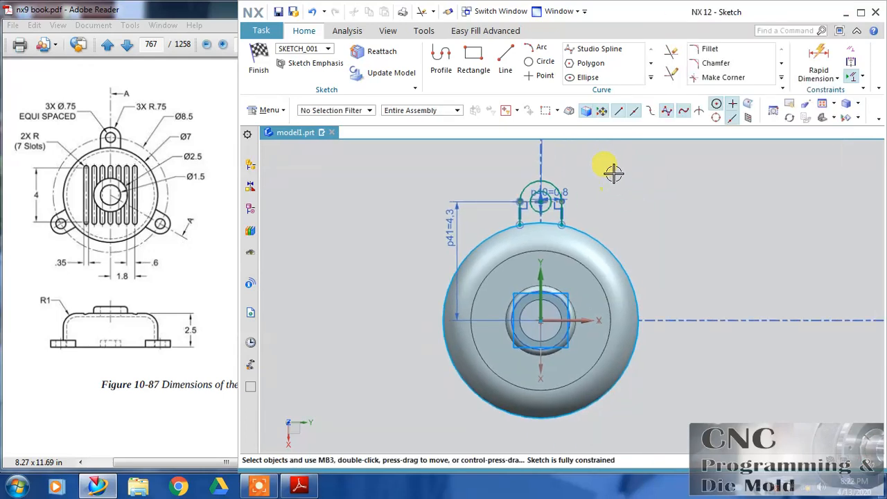
{"action": "left_click", "coordinate": [671, 72]}
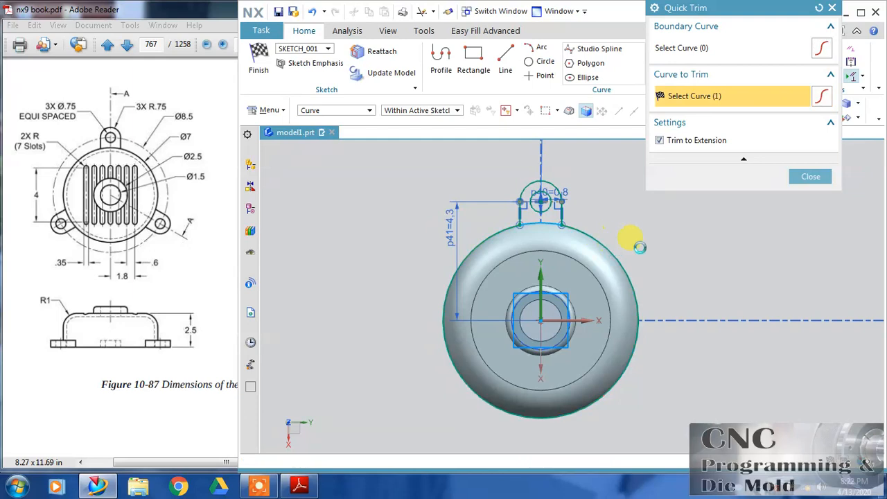
{"action": "left_click", "coordinate": [811, 176]}
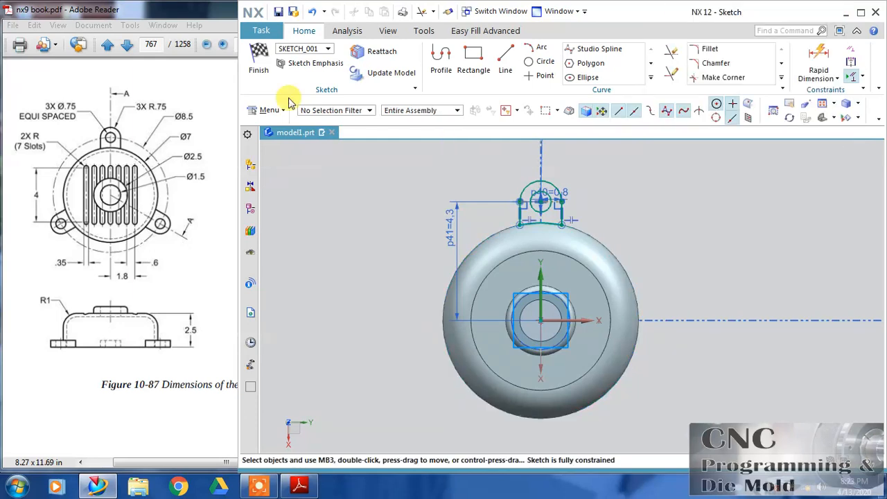
{"action": "left_click", "coordinate": [270, 76]}
- Select the lug outline and its hole circle as the Extrude section, consulting the drawing's Section A-A for the lug thickness
{"action": "middle_click_drag", "start_coordinate": [330, 204], "coordinate": [345, 222]}
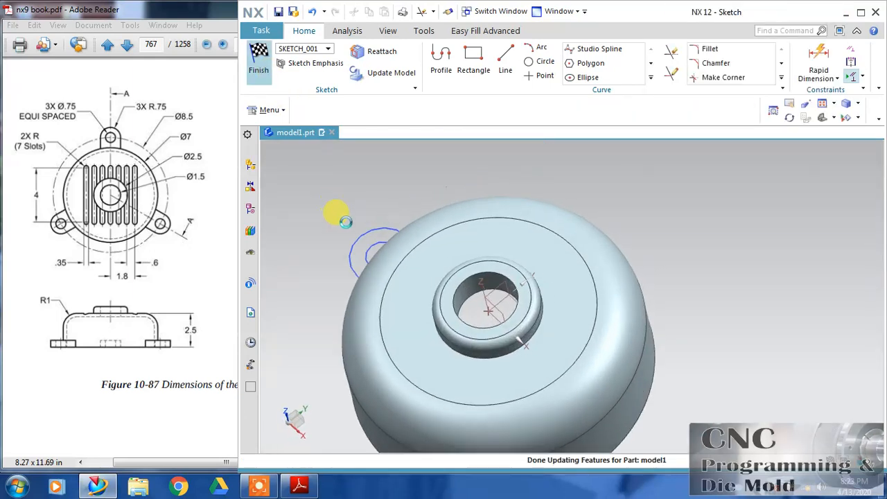
{"action": "mouse_move", "coordinate": [293, 300]}
{"action": "middle_mouse_down"}
{"action": "mouse_move", "coordinate": [323, 284]}
{"action": "mouse_move", "coordinate": [337, 298]}
{"action": "middle_mouse_up"}
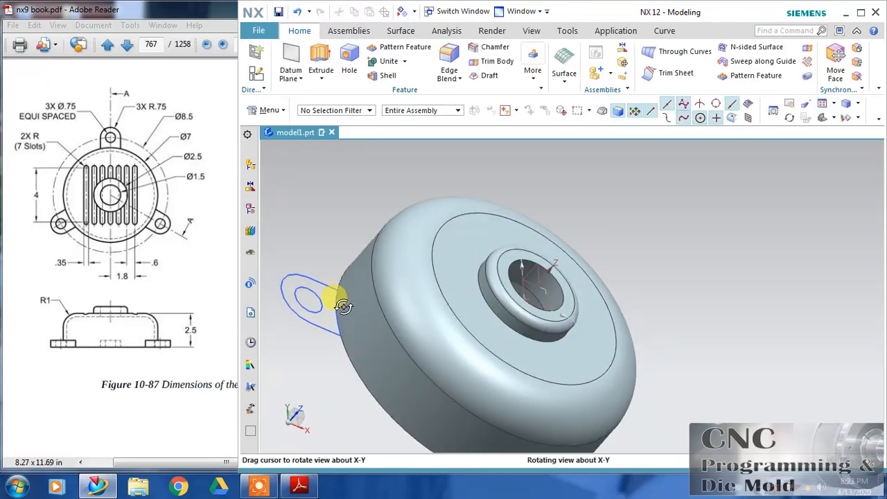
{"action": "left_click", "coordinate": [321, 59]}
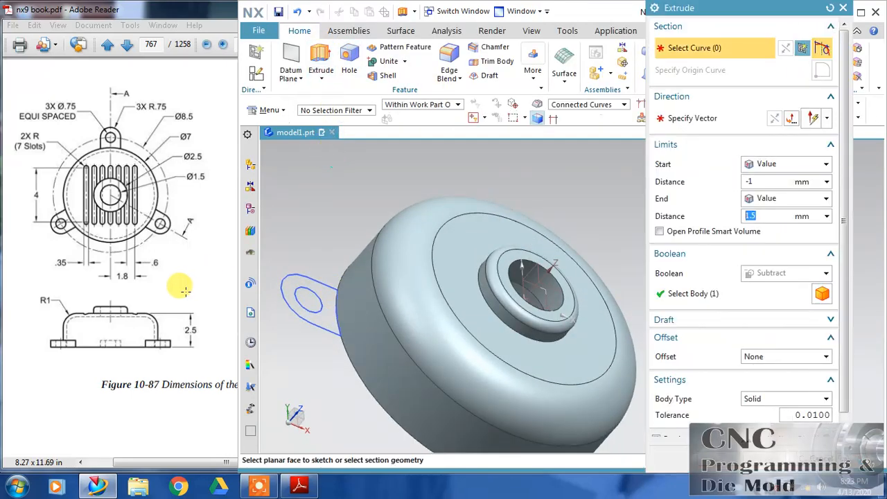
{"action": "left_click", "coordinate": [187, 290]}
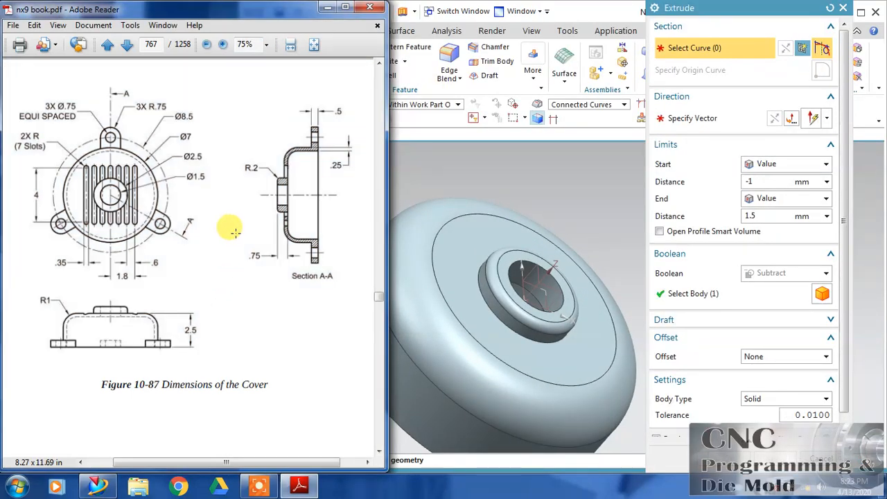
{"action": "right_click", "coordinate": [277, 325]}
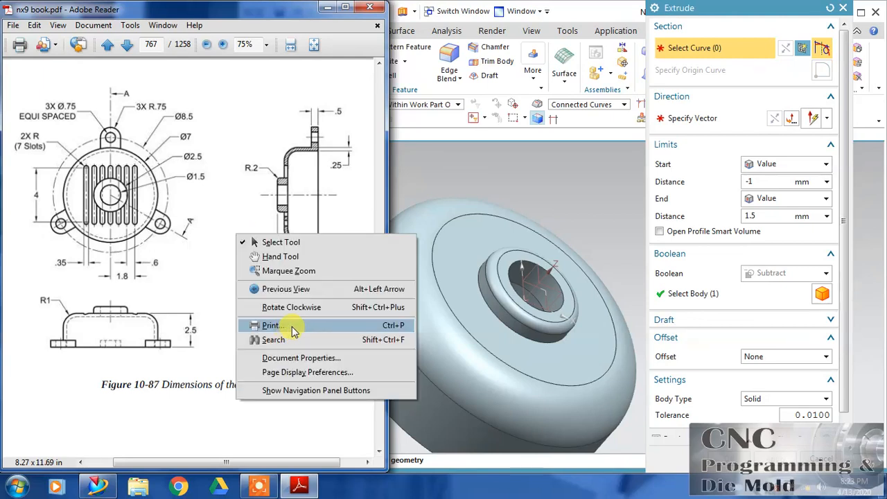
{"action": "left_click", "coordinate": [282, 255]}
{"action": "left_click", "coordinate": [555, 205]}
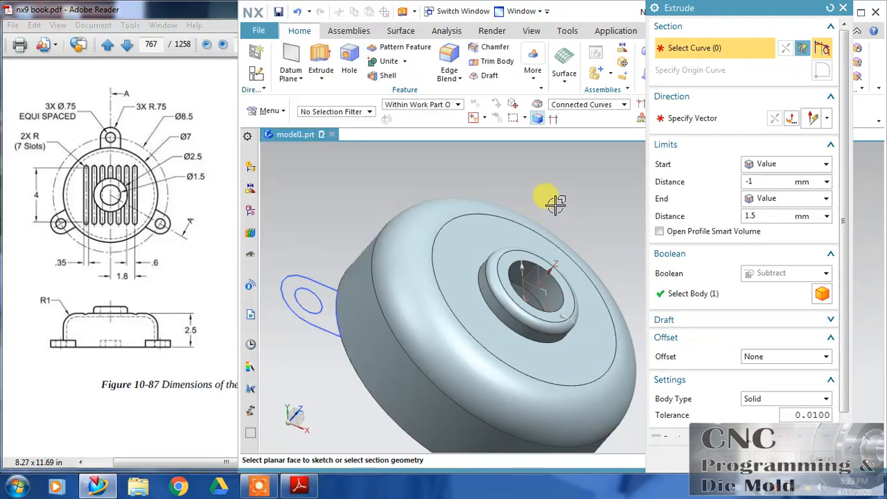
{"action": "left_click", "coordinate": [308, 294]}
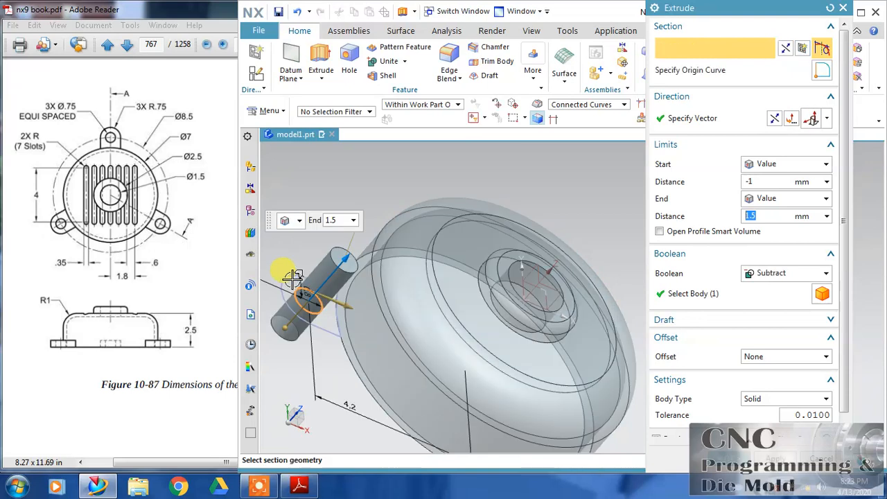
{"action": "left_click", "coordinate": [293, 276]}
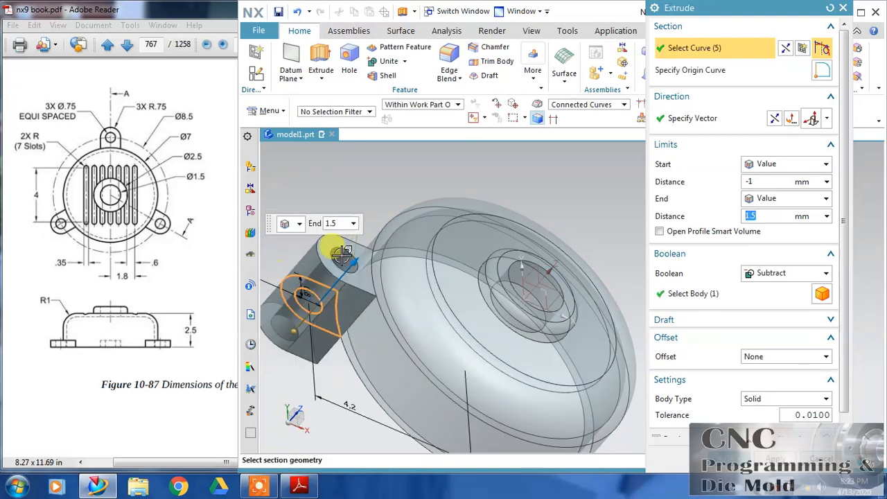
- Extrude the lug profile from 0 to 0.5 mm and unite it with the cover body
{"action": "left_click", "coordinate": [764, 182]}
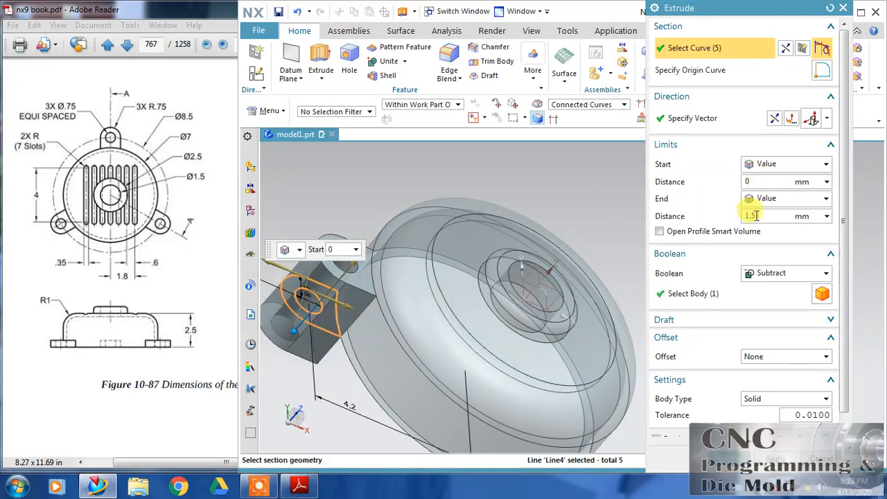
{"action": "left_click", "coordinate": [756, 215]}
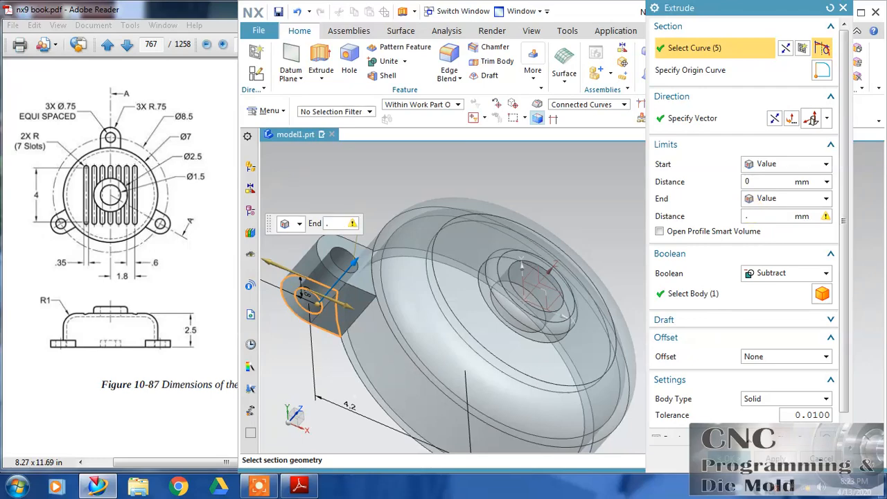
{"action": "left_click", "coordinate": [772, 273]}
{"action": "left_click", "coordinate": [768, 300]}
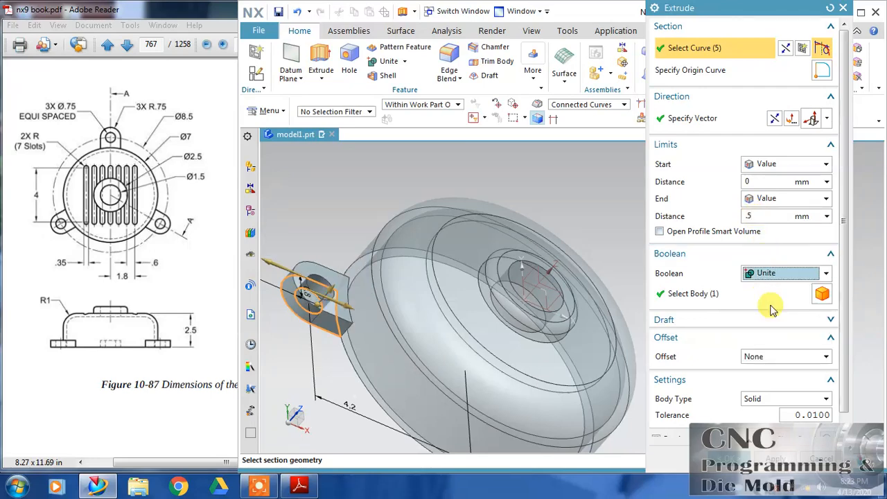
{"action": "left_click", "coordinate": [727, 459]}
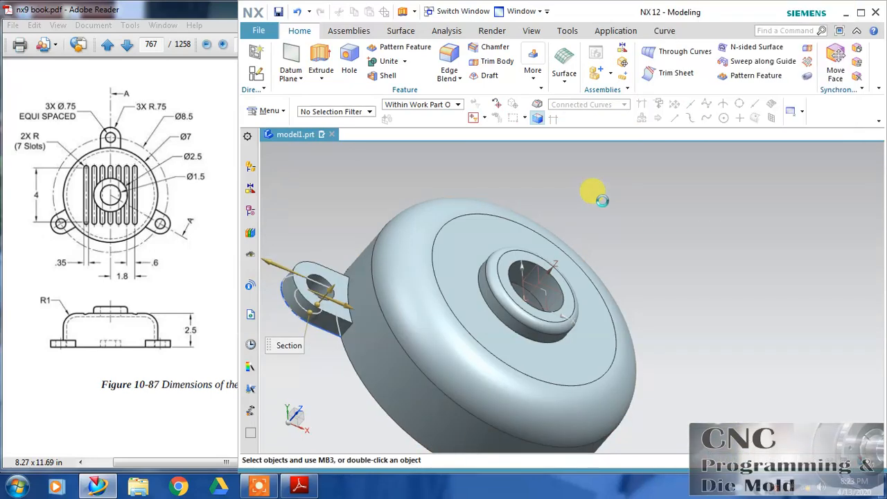
- Pattern the lug circularly about the cover's central Z axis with a count of 3 over a 360° span
{"action": "left_click", "coordinate": [755, 75]}
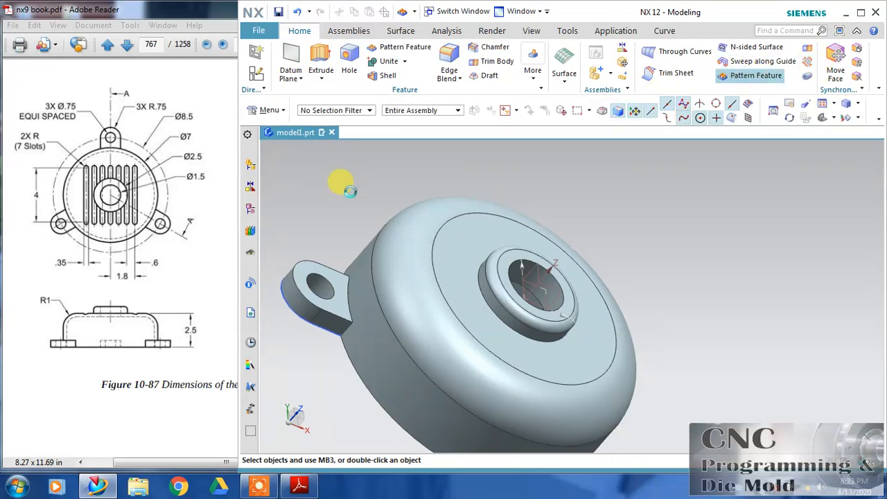
{"action": "left_click", "coordinate": [317, 270]}
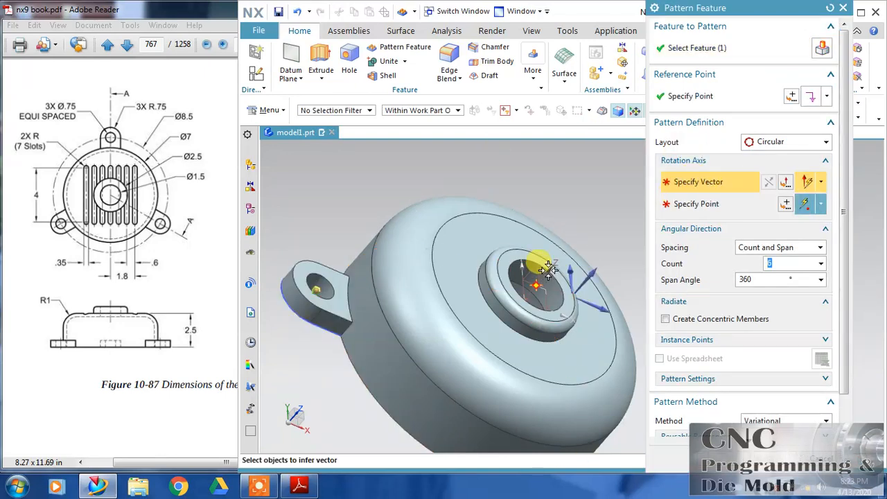
{"action": "left_click", "coordinate": [558, 321]}
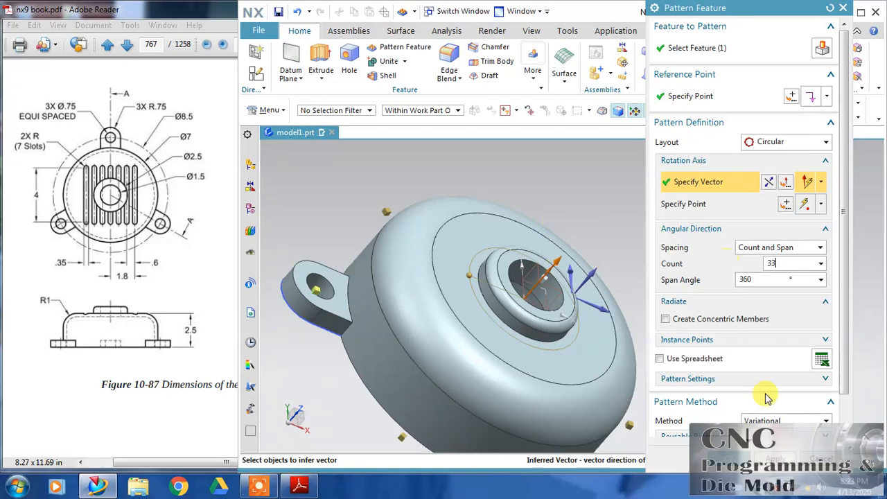
{"action": "left_click", "coordinate": [732, 458]}
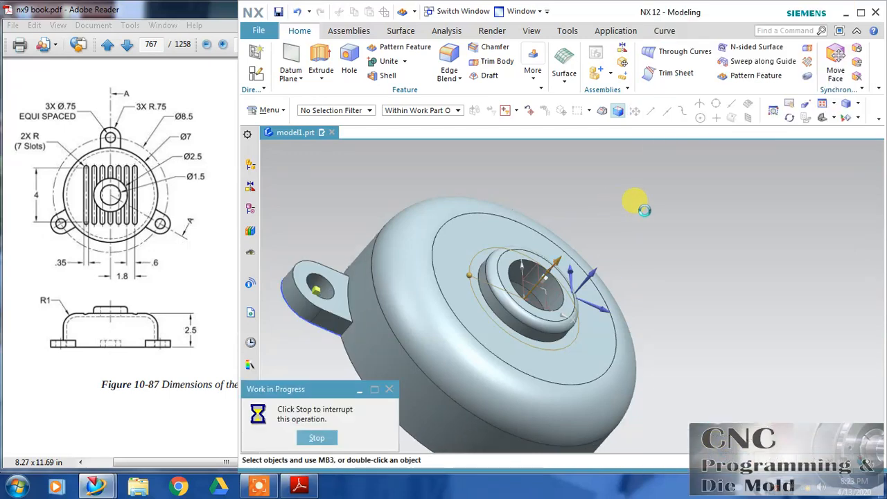
{"action": "middle_click_drag", "start_coordinate": [648, 213], "coordinate": [663, 192]}
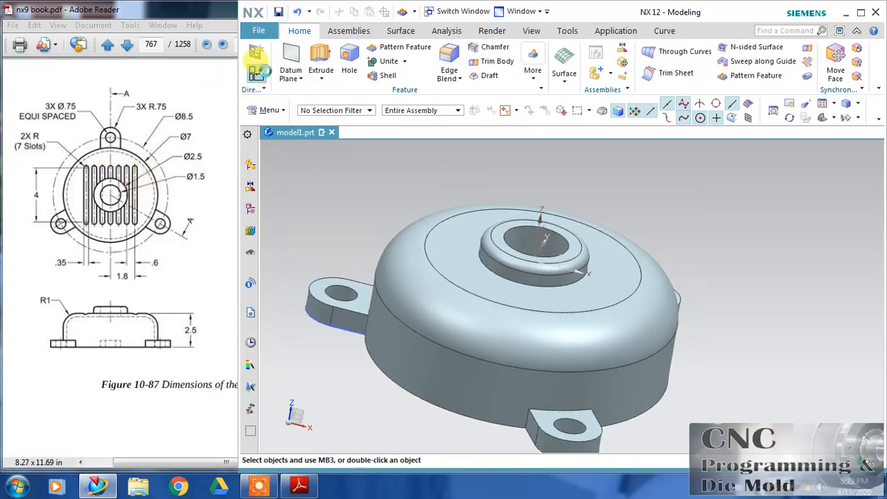
- Create a sketch on the cover's flat top face around the boss, with the Y-axis as horizontal reference
{"action": "left_click", "coordinate": [257, 70]}
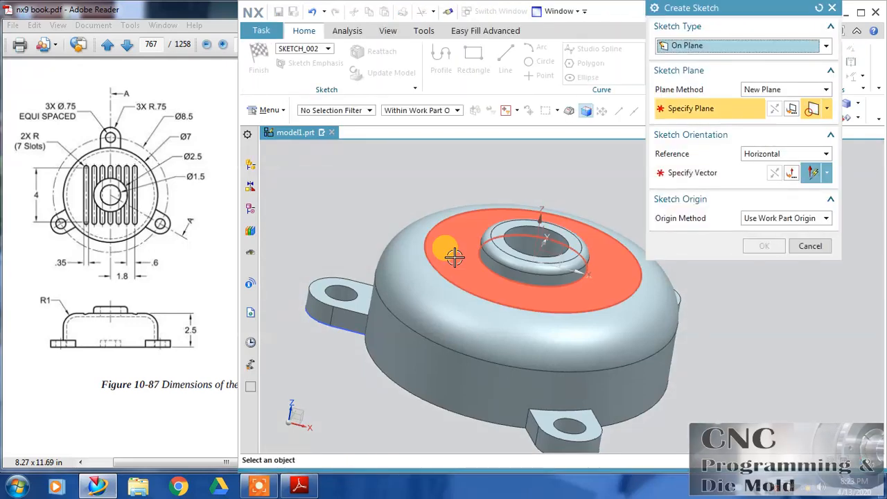
{"action": "left_click", "coordinate": [454, 256]}
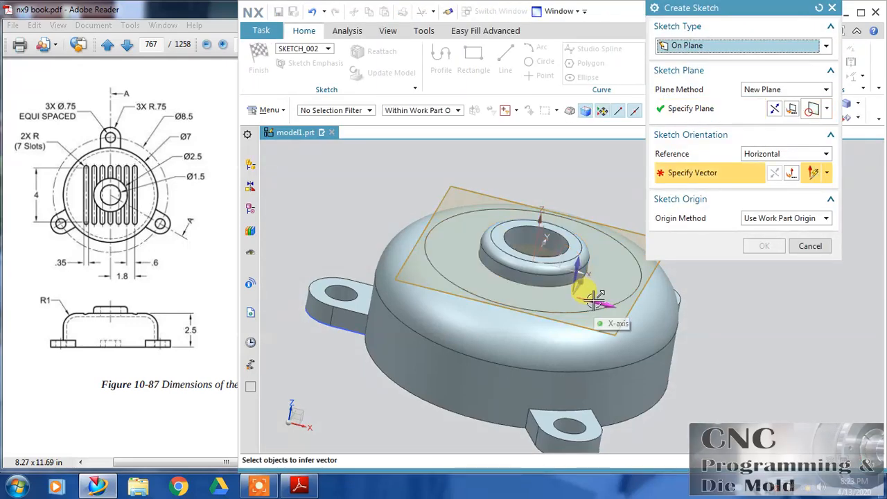
{"action": "middle_click_drag", "start_coordinate": [747, 305], "coordinate": [725, 354]}
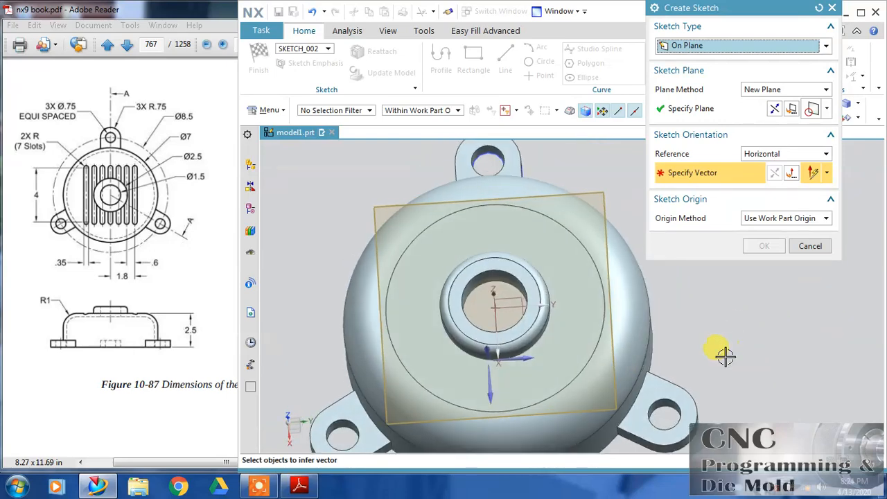
{"action": "left_click", "coordinate": [528, 356]}
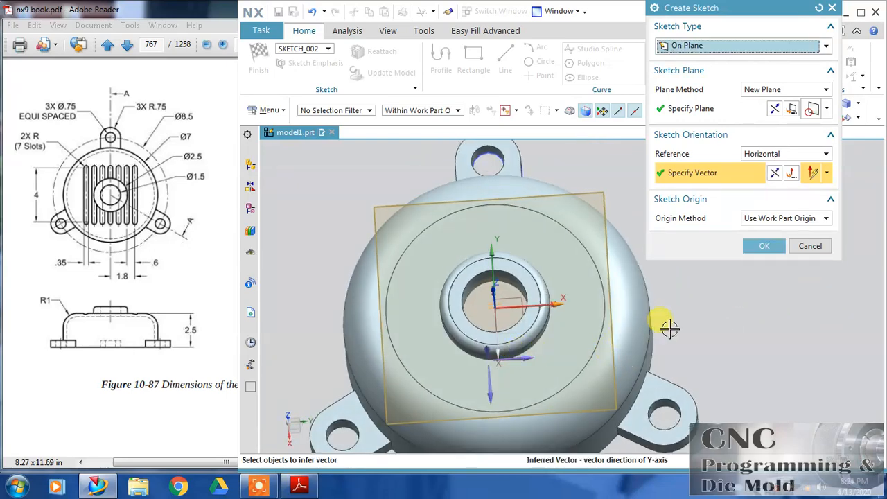
{"action": "left_click", "coordinate": [765, 245]}
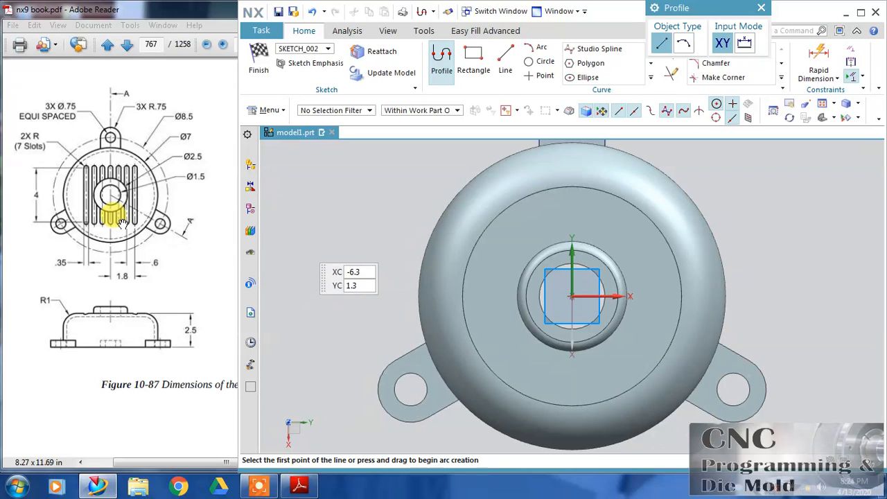
- Sketch a narrow upright rectangle from its centre, about 3.9 by 0.3 mm, on the negative X side of the boss
{"action": "left_click", "coordinate": [474, 64]}
{"action": "left_click", "coordinate": [705, 43]}
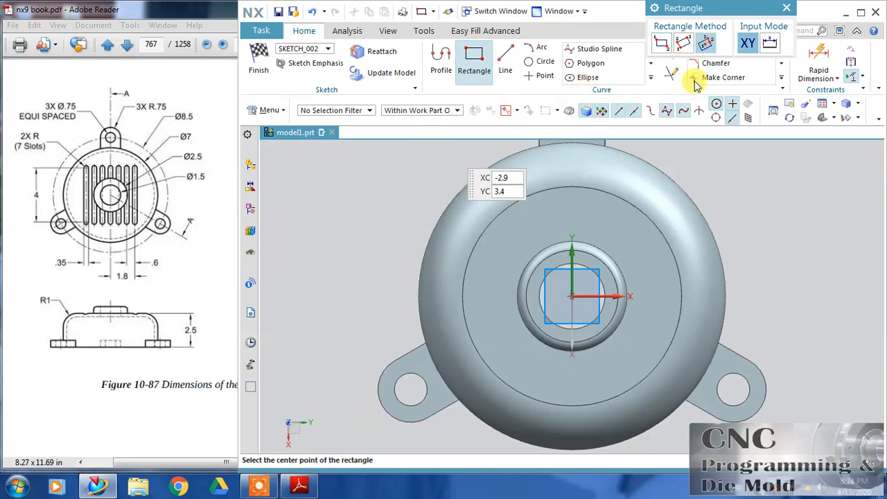
{"action": "left_click", "coordinate": [484, 285]}
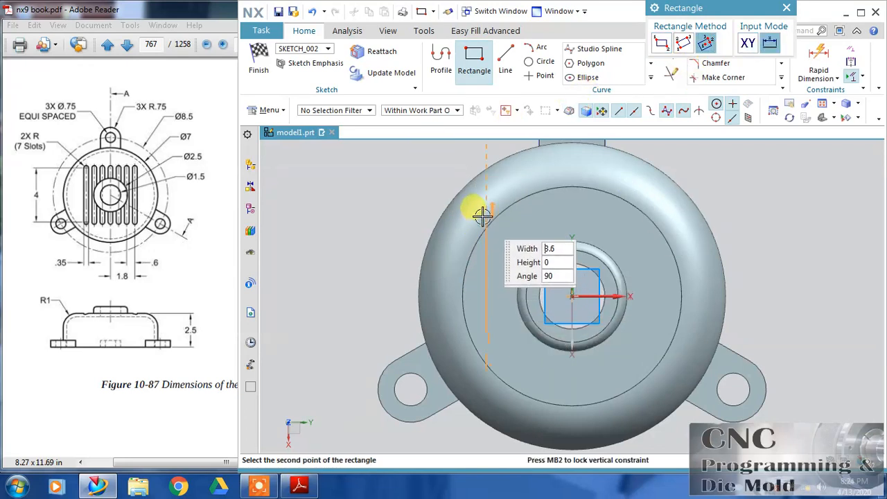
{"action": "left_click", "coordinate": [490, 202]}
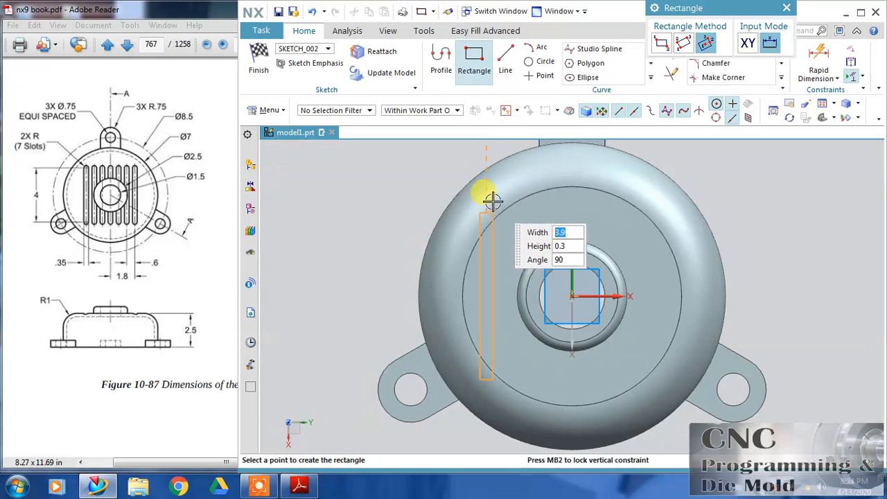
{"action": "left_click", "coordinate": [397, 182]}
{"action": "key", "text": "Escape"}
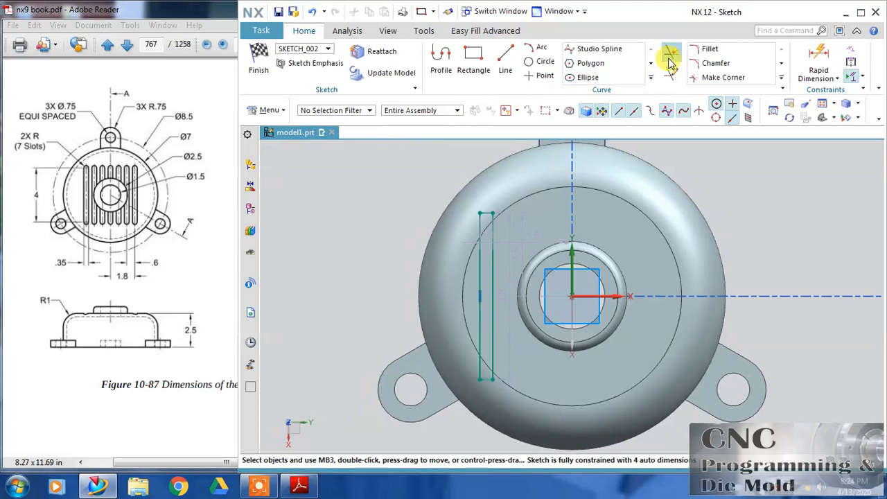
- Fillet the rectangle's upper end between its two long sides, with the option to delete the third curve enabled
{"action": "left_click", "coordinate": [710, 49]}
{"action": "scroll", "coordinate": [495, 219], "scroll_direction": "up", "scroll_amount": 2}
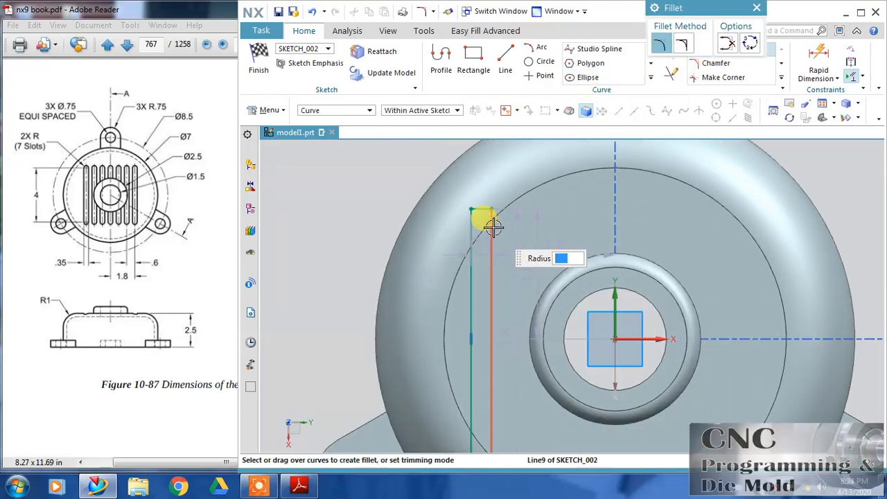
{"action": "left_click", "coordinate": [471, 220]}
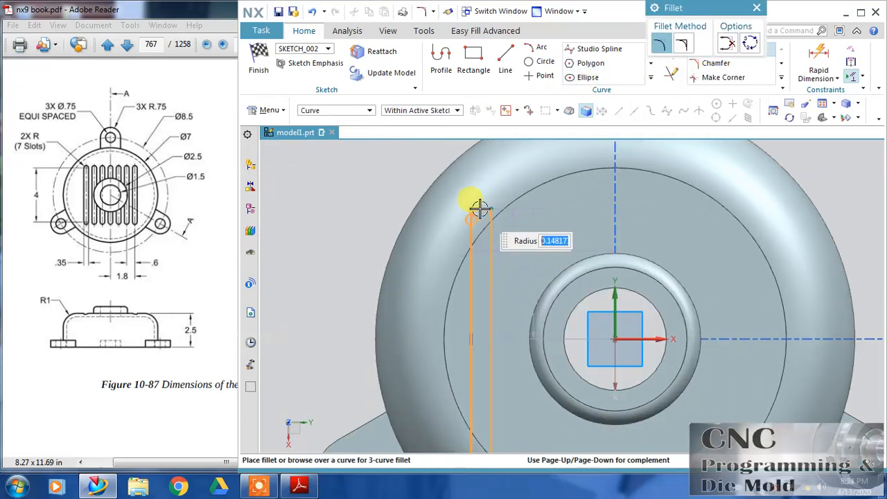
{"action": "left_click", "coordinate": [727, 44]}
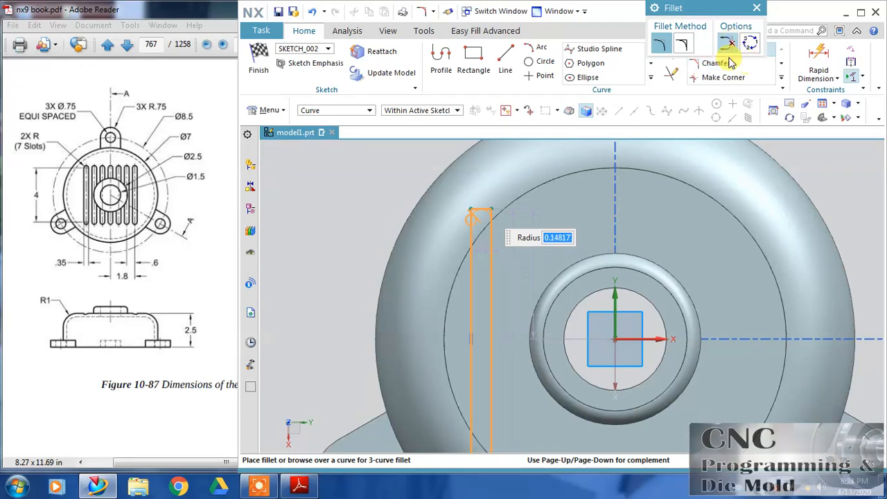
{"action": "left_click", "coordinate": [482, 210]}
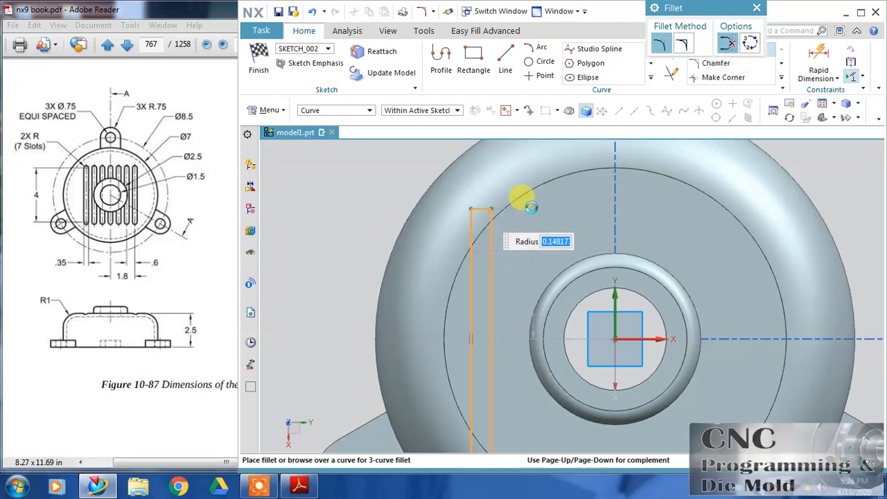
- Round the rectangle's lower end with a fillet of about 0.15 mm radius between its two long sides
{"action": "scroll", "coordinate": [376, 187], "scroll_direction": "down", "scroll_amount": 4}
{"action": "scroll", "coordinate": [407, 279], "scroll_direction": "up", "scroll_amount": 3}
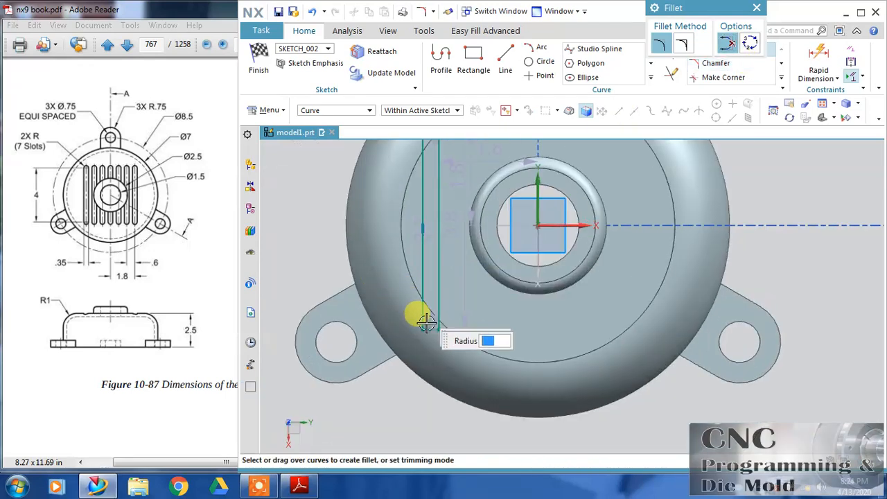
{"action": "left_click", "coordinate": [422, 307]}
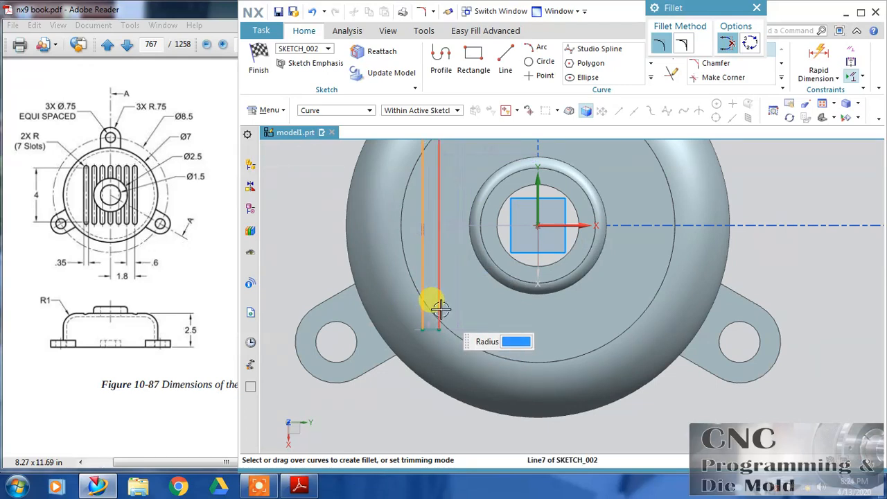
{"action": "left_click", "coordinate": [440, 309]}
{"action": "left_click_drag", "start_coordinate": [407, 366], "coordinate": [396, 398]}
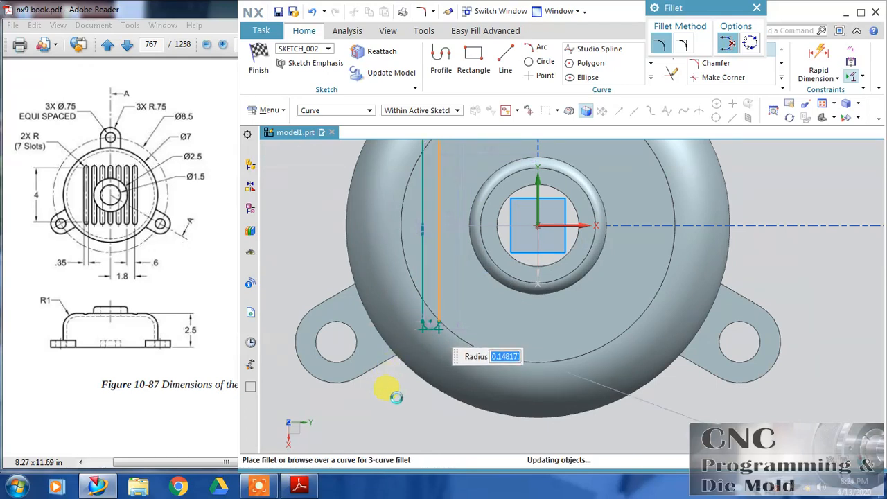
{"action": "middle_click", "coordinate": [396, 397]}
- Set the slot's vertical dimension, from the upper arc's end to the lower corner point, to 4 mm
{"action": "scroll", "coordinate": [367, 278], "scroll_direction": "down", "scroll_amount": 1}
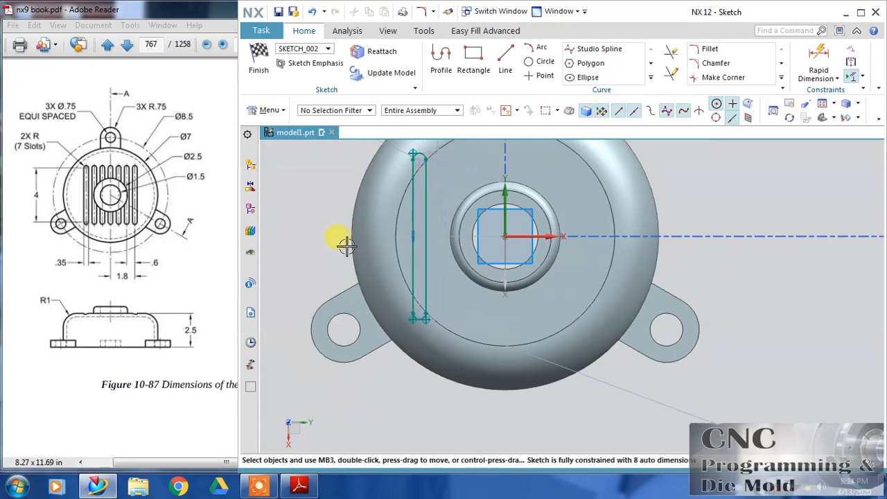
{"action": "left_click", "coordinate": [409, 192]}
{"action": "left_click", "coordinate": [337, 196]}
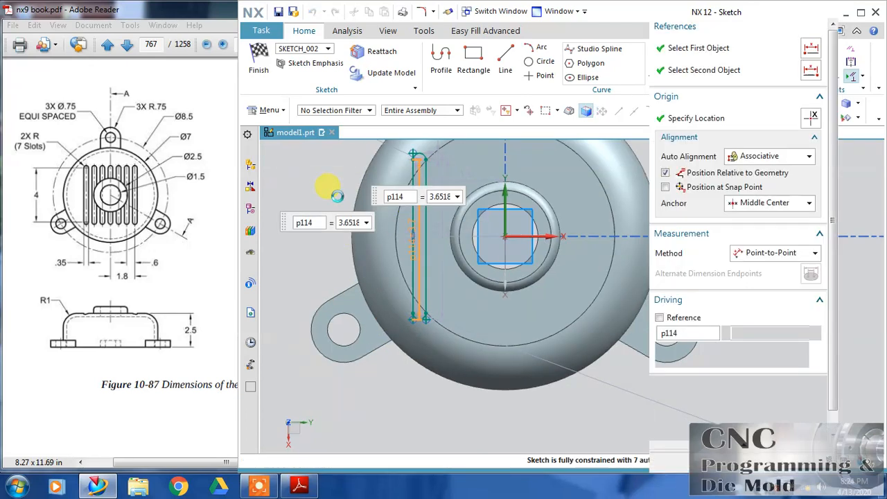
{"action": "type", "text": "4"}
{"action": "key", "text": "Return"}
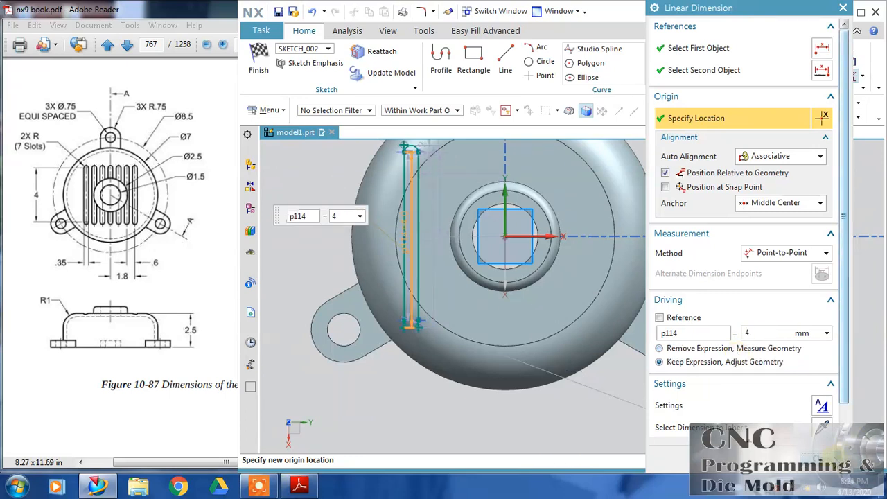
{"action": "middle_click", "coordinate": [589, 339]}
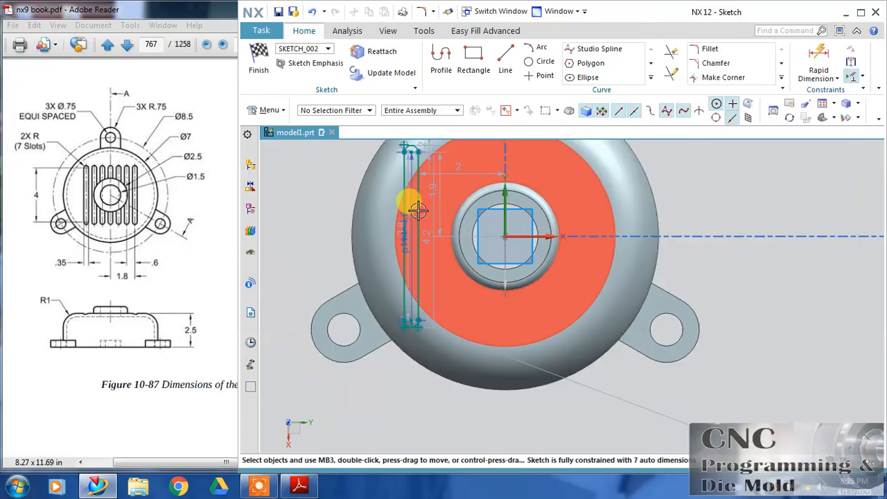
- Constrain the slot's long side nearest the boss to be vertical
{"action": "right_click", "coordinate": [418, 208]}
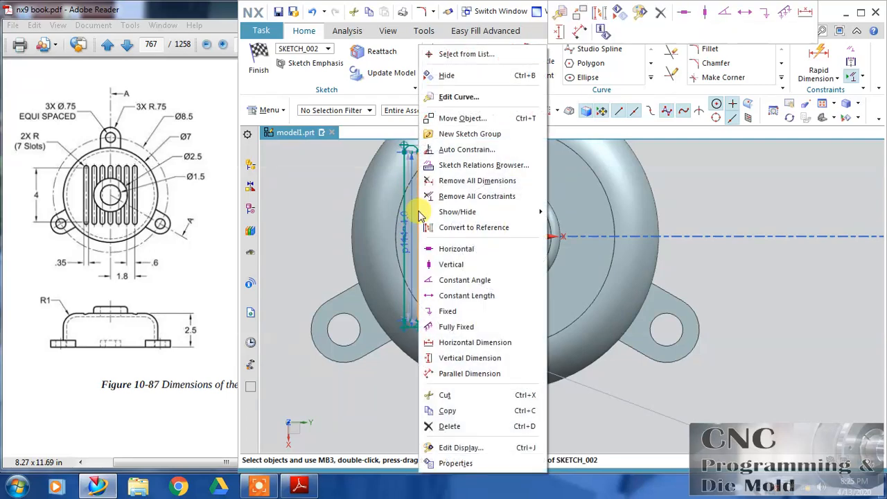
{"action": "left_click", "coordinate": [464, 270]}
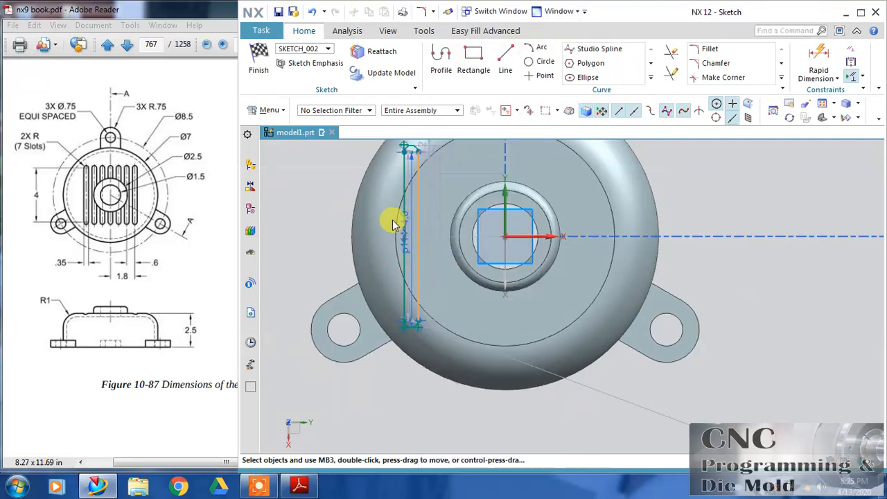
{"action": "right_click", "coordinate": [404, 184]}
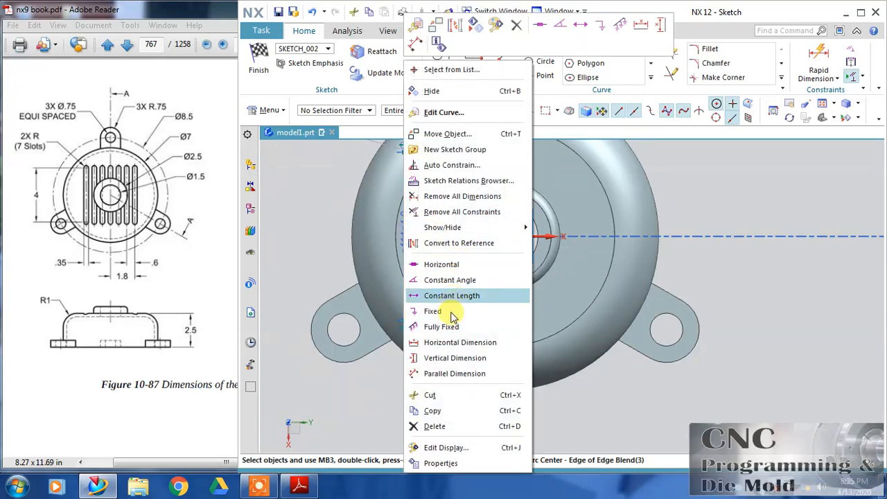
{"action": "left_click", "coordinate": [617, 397]}
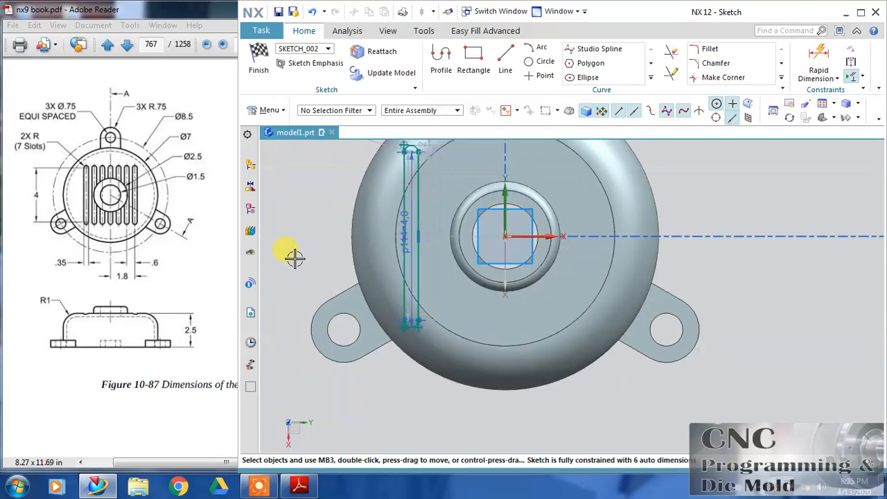
- Set the radius of the slot's upper end arc to .35/2 mm
{"action": "middle_click_drag", "start_coordinate": [319, 229], "coordinate": [324, 271], "text": "shift"}
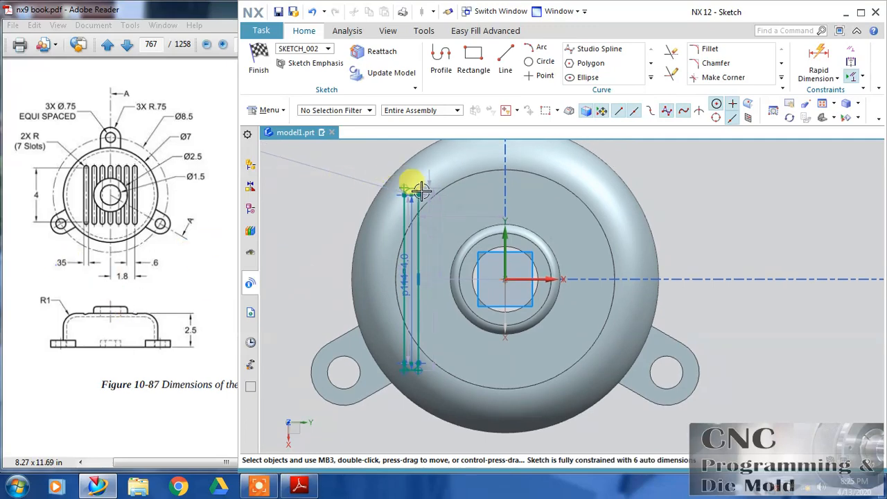
{"action": "scroll", "coordinate": [420, 190], "scroll_direction": "down", "scroll_amount": 6}
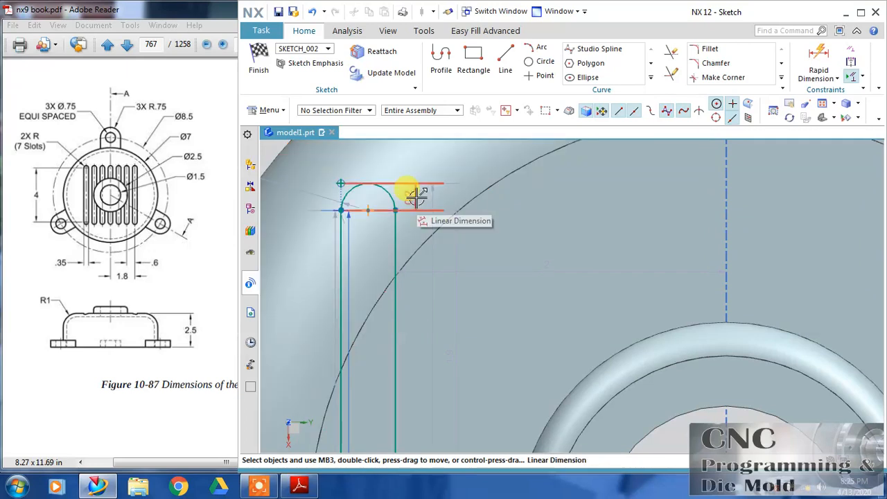
{"action": "double_click", "coordinate": [303, 187]}
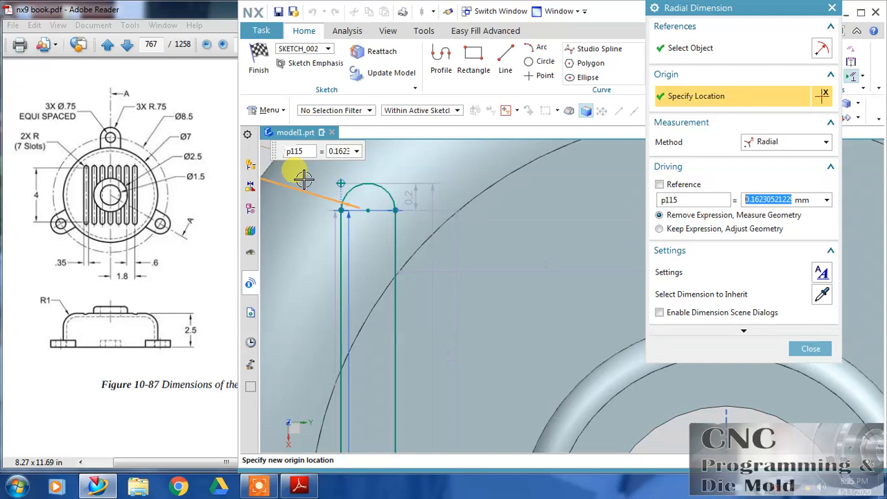
{"action": "type", "text": ".35/2"}
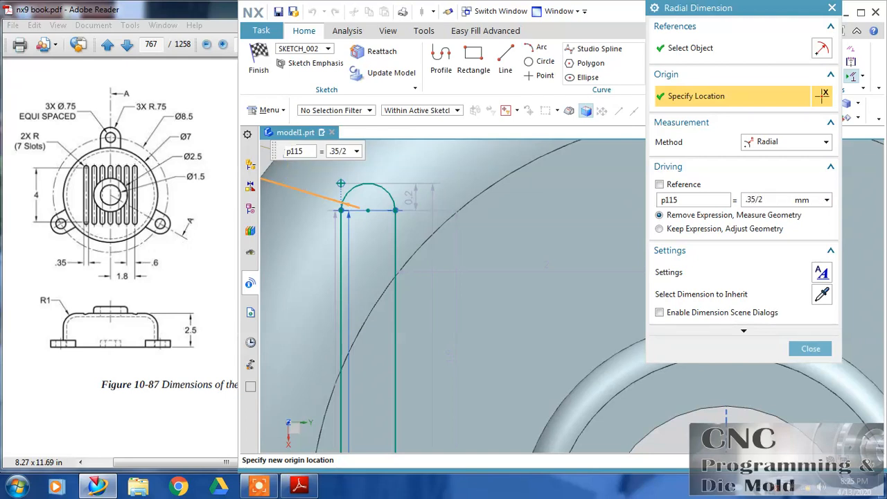
{"action": "key", "text": "Return"}
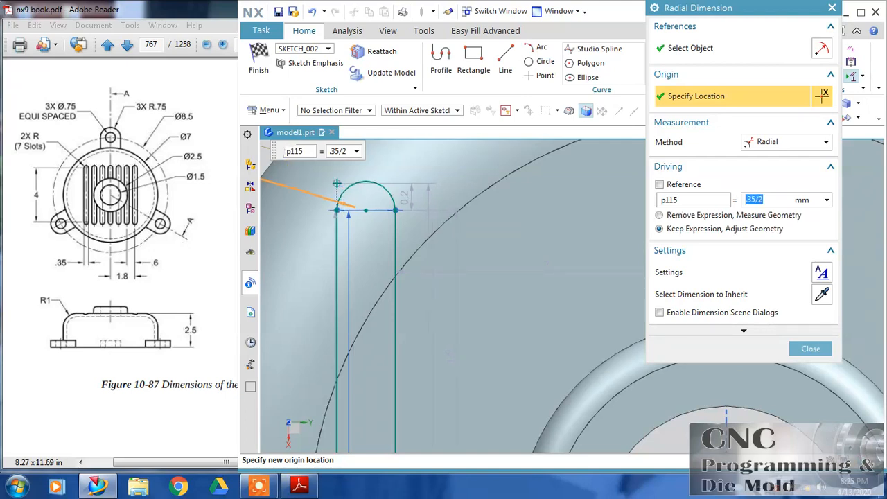
{"action": "left_click", "coordinate": [812, 350]}
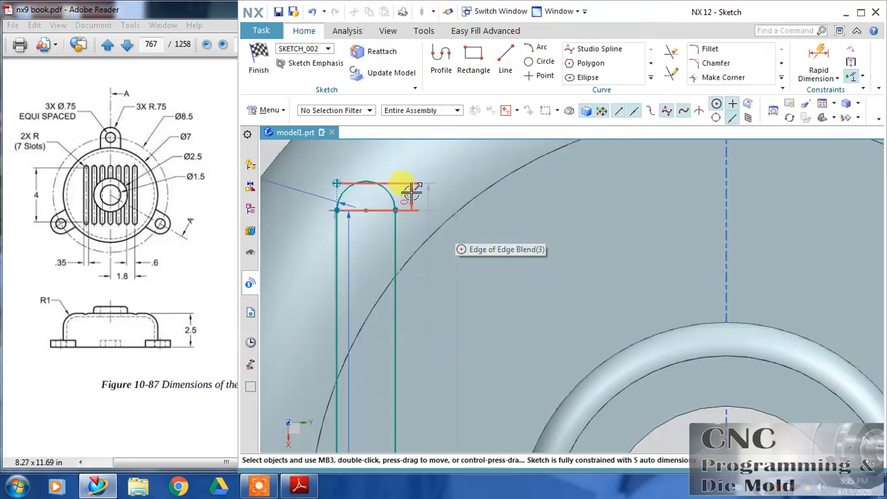
- Delete the leftover rectangle corner points beside the slot's upper and lower end arcs
{"action": "scroll", "coordinate": [411, 192], "scroll_direction": "up", "scroll_amount": 2}
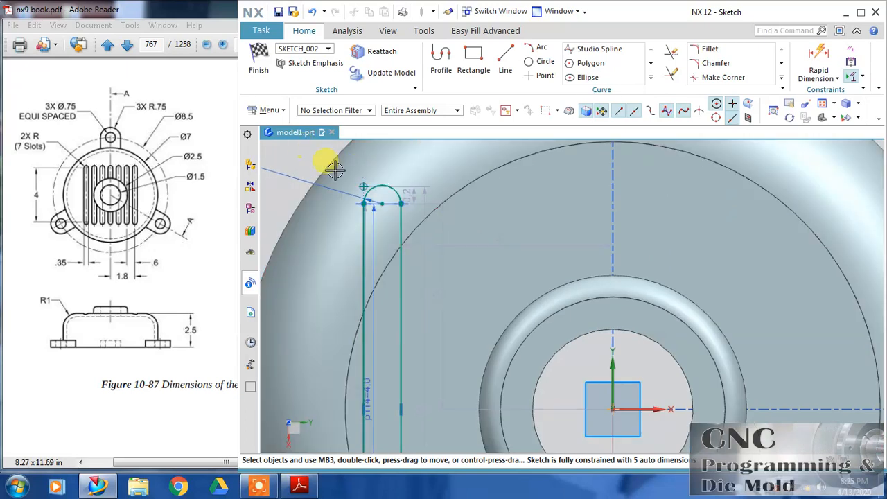
{"action": "left_click_drag", "start_coordinate": [365, 187], "coordinate": [340, 174]}
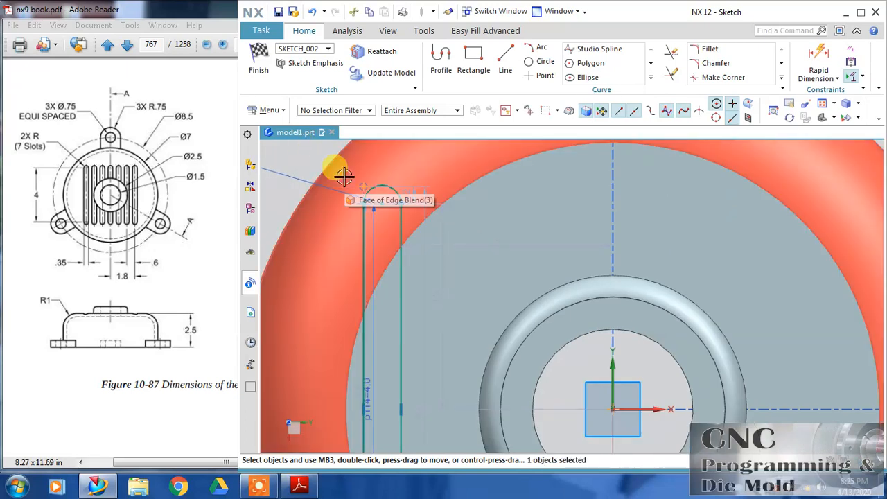
{"action": "scroll", "coordinate": [443, 258], "scroll_direction": "up", "scroll_amount": 4}
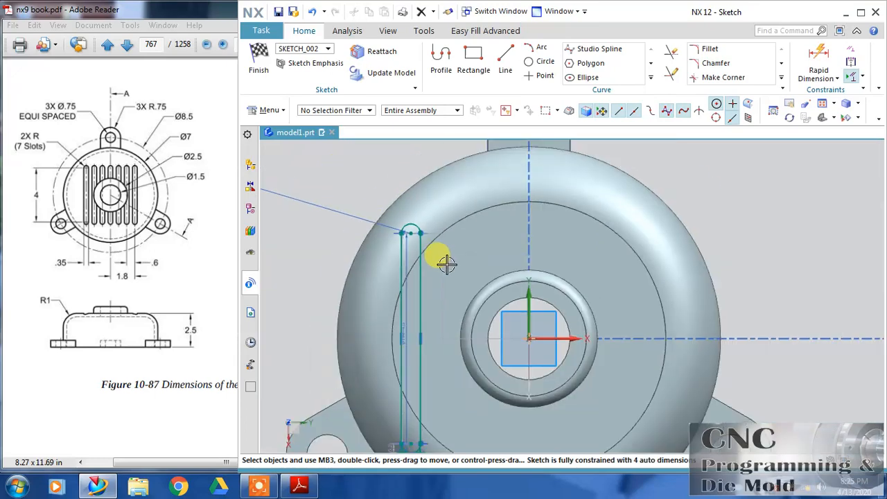
{"action": "scroll", "coordinate": [427, 410], "scroll_direction": "down", "scroll_amount": 5}
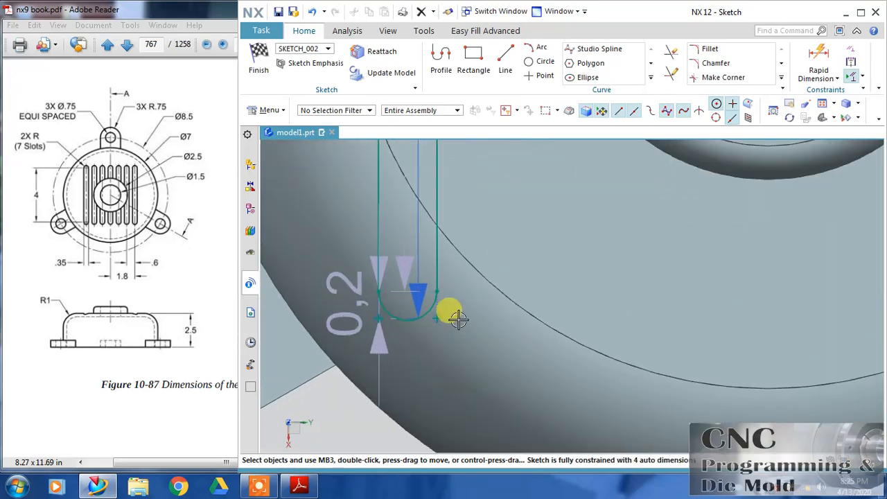
{"action": "left_click_drag", "start_coordinate": [321, 437], "coordinate": [383, 311]}
{"action": "key", "text": "Delete"}
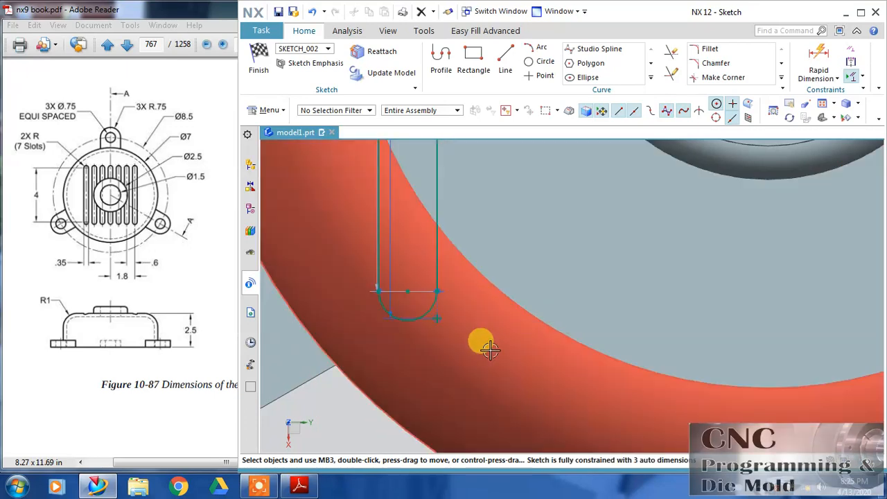
{"action": "left_click_drag", "start_coordinate": [503, 392], "coordinate": [435, 314]}
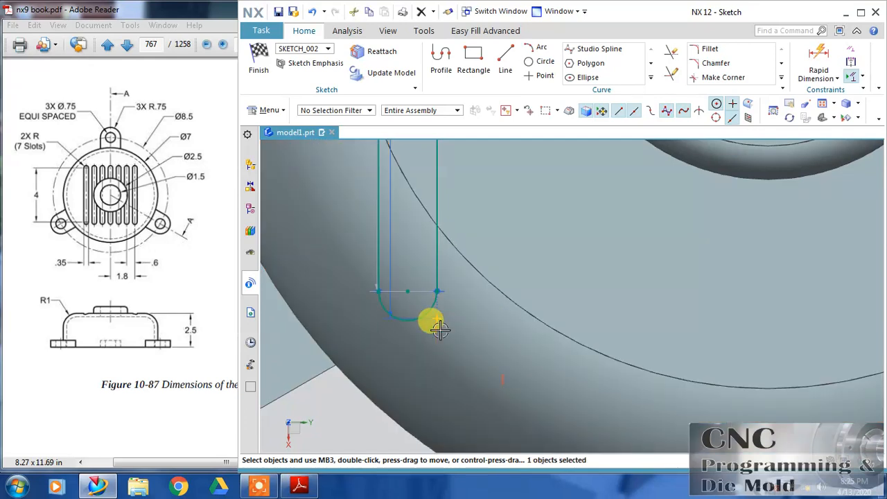
{"action": "key", "text": "Delete"}
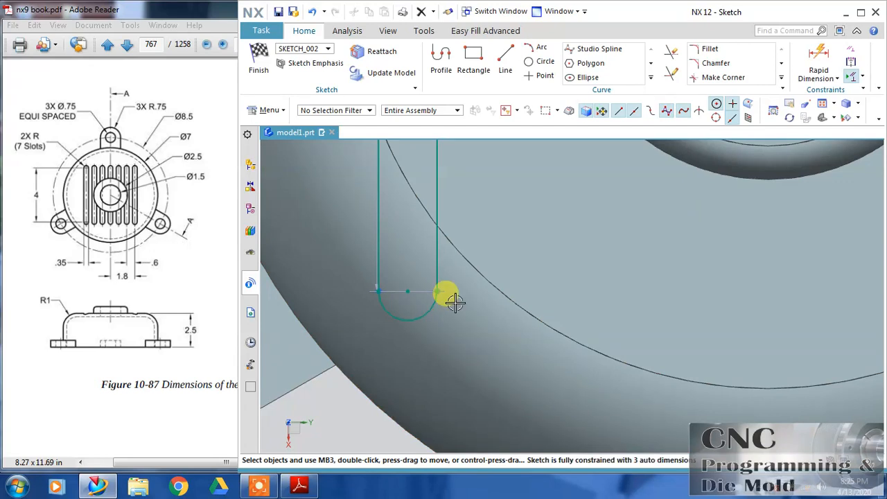
- Set the length of the slot's straight sides between the two end arcs to 4 mm
{"action": "scroll", "coordinate": [444, 326], "scroll_direction": "down", "scroll_amount": 5}
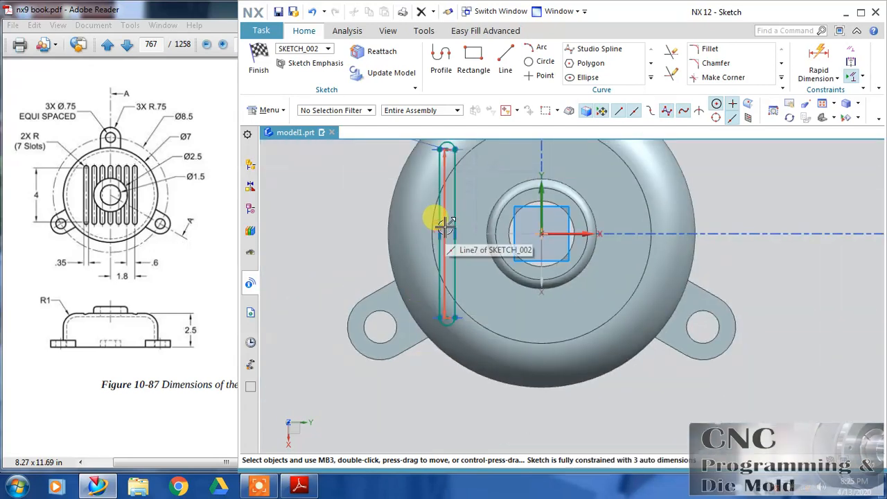
{"action": "left_click", "coordinate": [441, 201]}
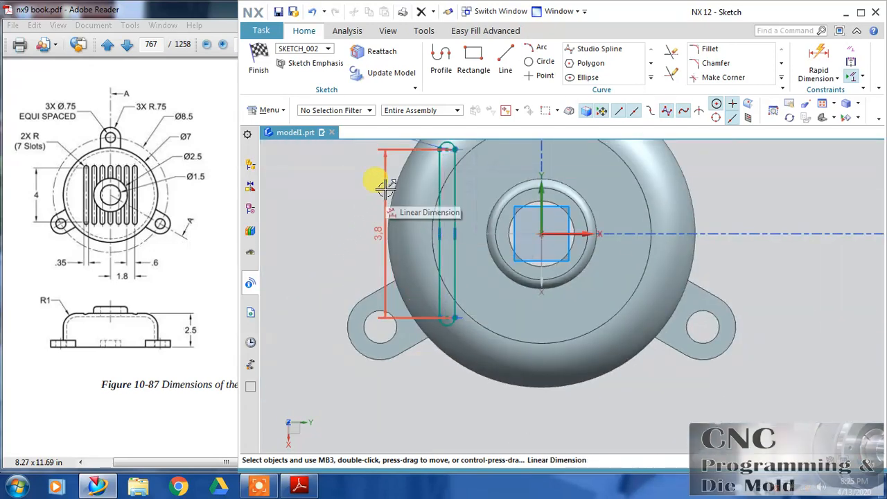
{"action": "double_click", "coordinate": [386, 187]}
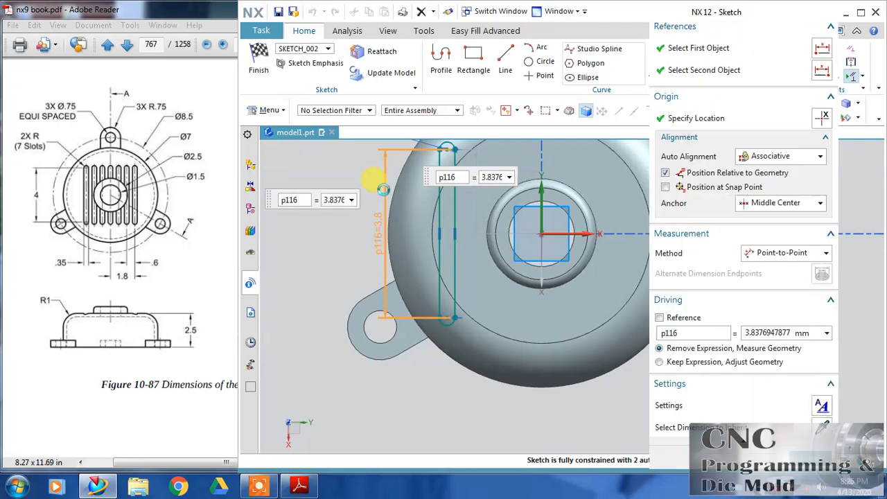
{"action": "type", "text": "44"}
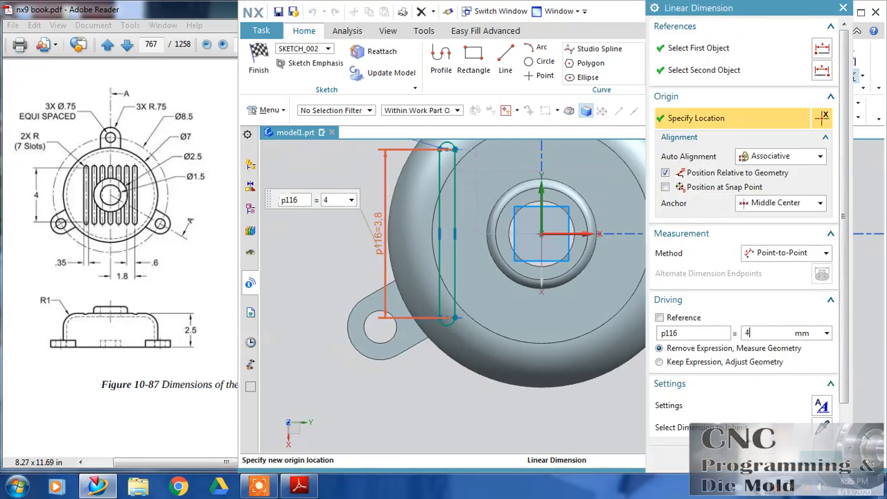
{"action": "key", "text": "Return"}
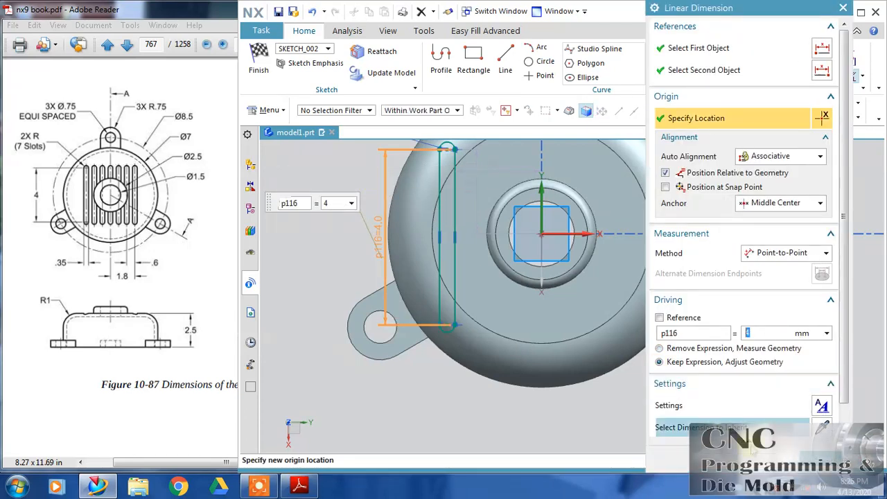
{"action": "middle_click", "coordinate": [484, 234]}
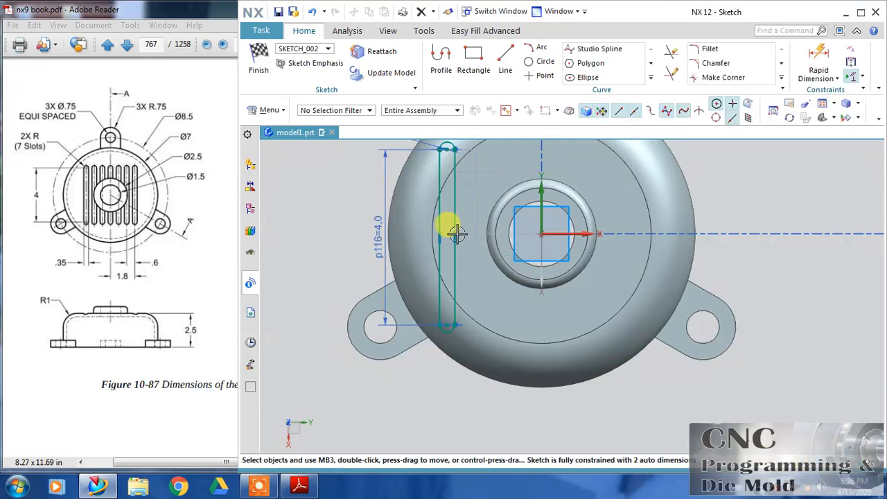
- Constrain the midpoint of the slot's inner long side to lie on the sketch's horizontal axis
{"action": "left_click", "coordinate": [456, 237]}
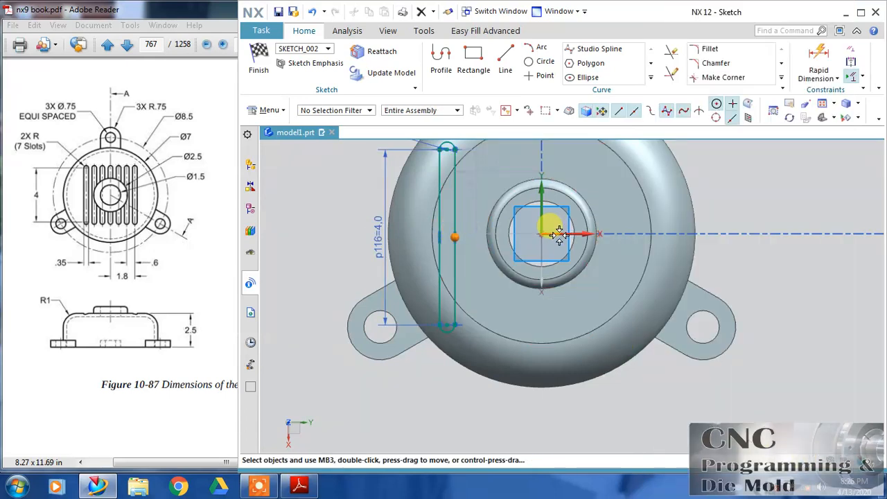
{"action": "left_click", "coordinate": [561, 235]}
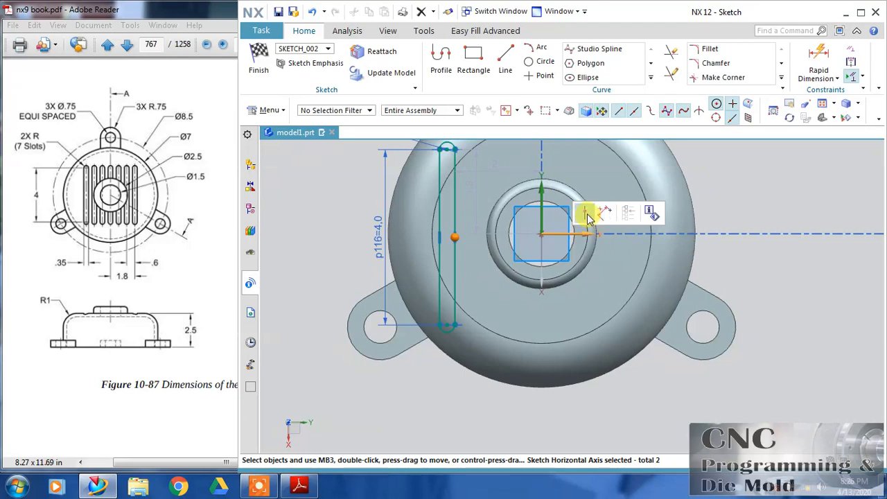
{"action": "left_click", "coordinate": [588, 213]}
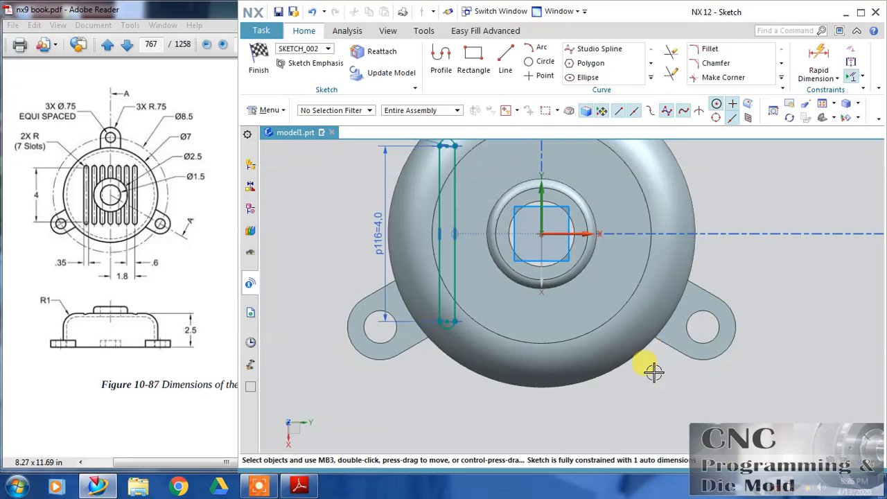
- Dimension the horizontal distance from the slot's lower arc centre to the sketch's vertical axis as 1.8 mm
{"action": "left_click", "coordinate": [816, 59]}
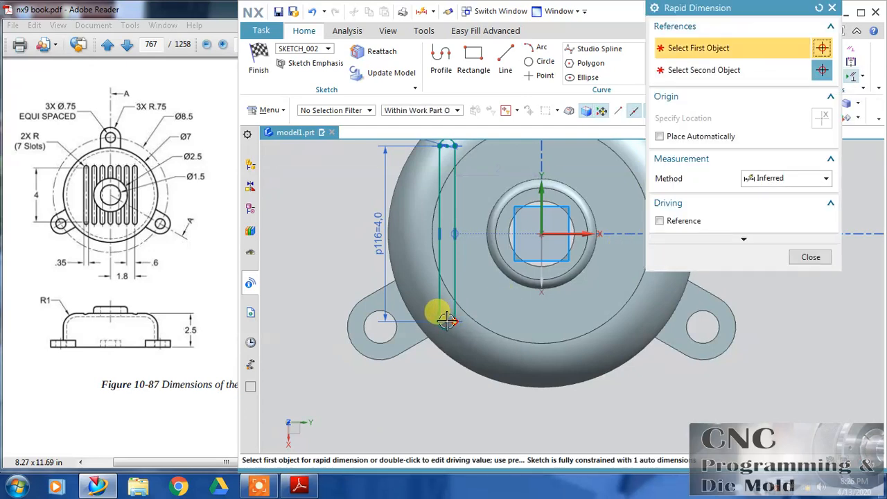
{"action": "left_click", "coordinate": [442, 314]}
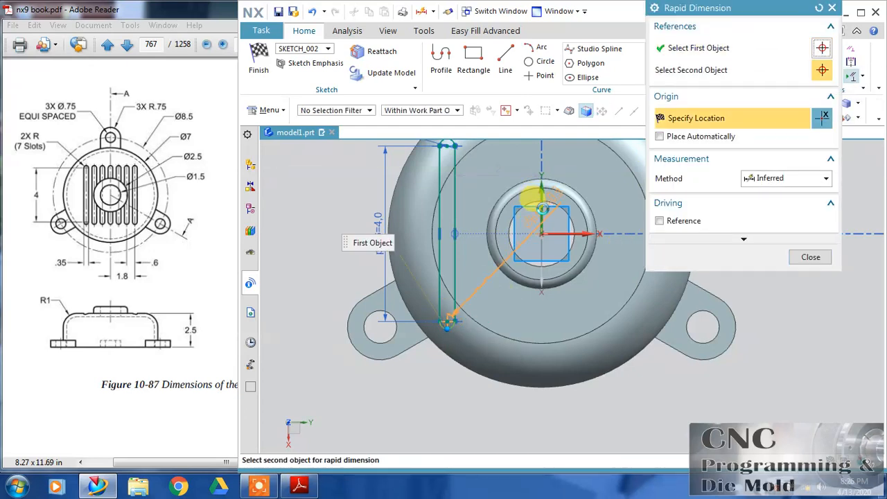
{"action": "left_click", "coordinate": [542, 207]}
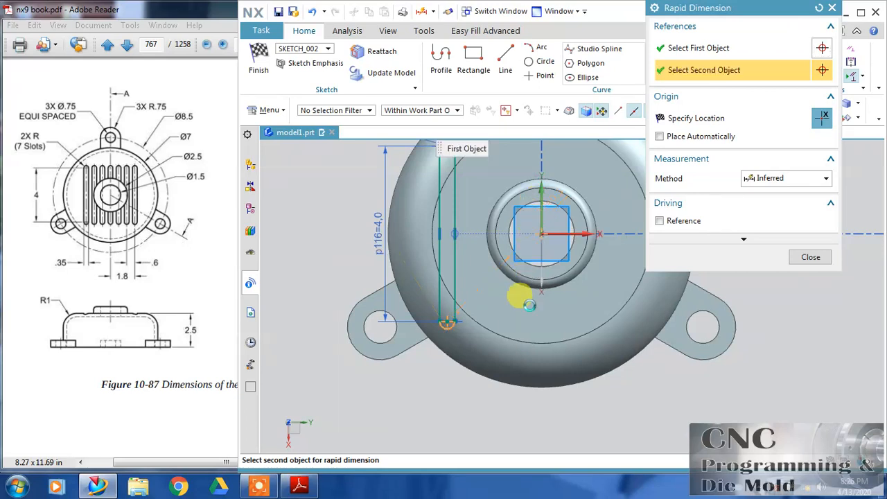
{"action": "left_click", "coordinate": [501, 396]}
{"action": "type", "text": "1"}
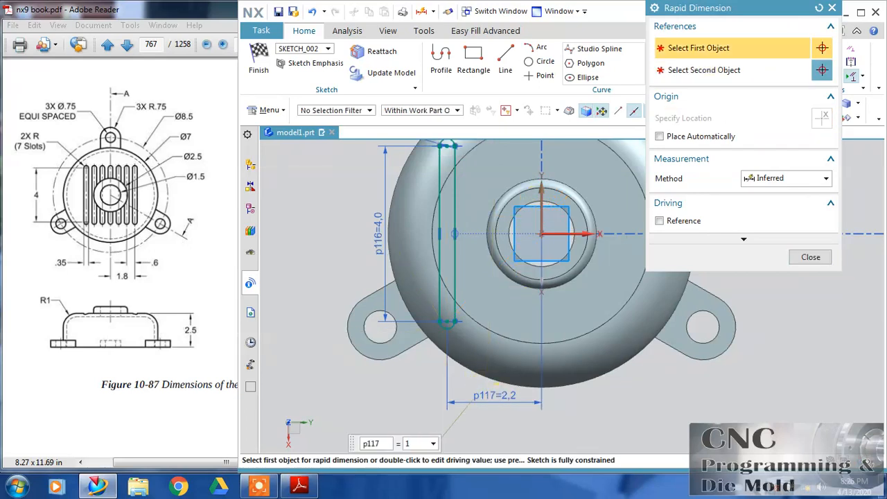
{"action": "type", "text": ".8"}
{"action": "key", "text": "Return"}
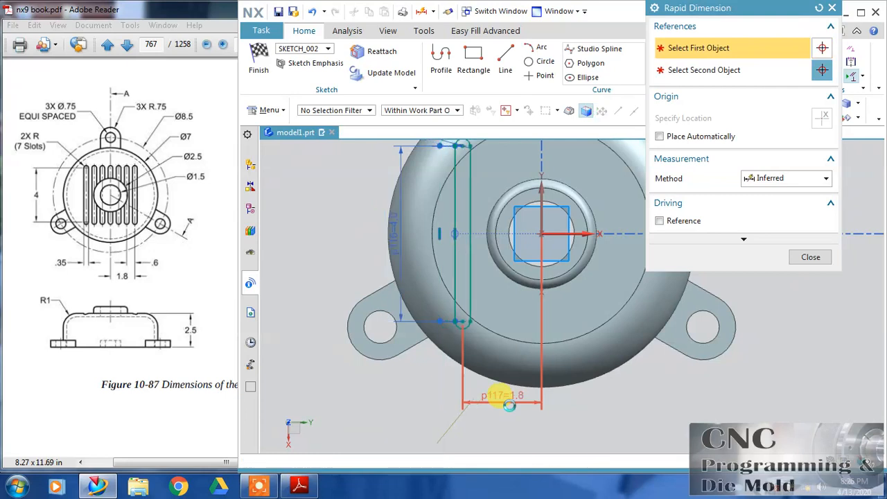
- Start a linear curve pattern with the slot's two straight sides and two end arcs as the curves to repeat
{"action": "left_click", "coordinate": [803, 260]}
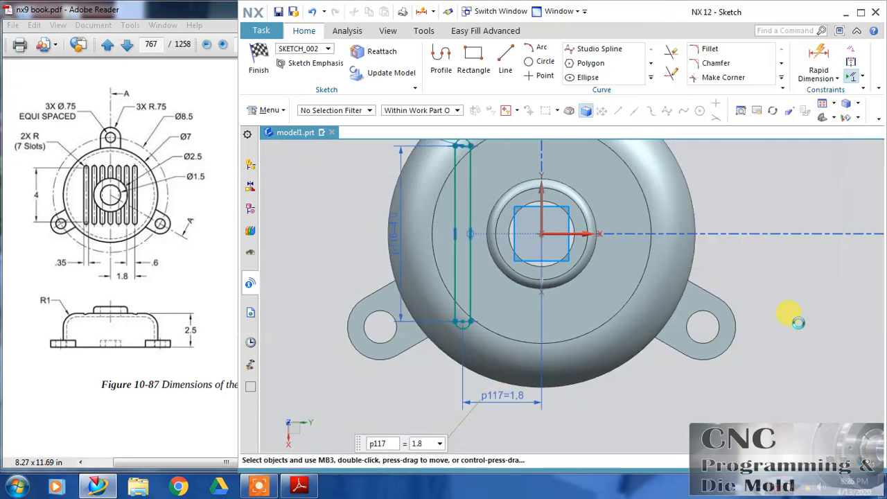
{"action": "scroll", "coordinate": [797, 327], "scroll_direction": "down", "scroll_amount": 1}
{"action": "middle_click_drag", "start_coordinate": [768, 228], "coordinate": [717, 245], "text": "shift"}
{"action": "left_click", "coordinate": [651, 77]}
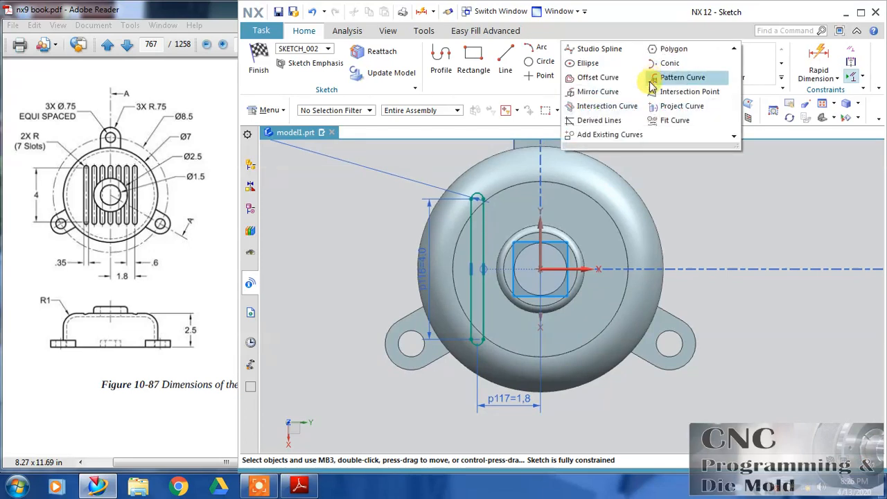
{"action": "left_click", "coordinate": [683, 77]}
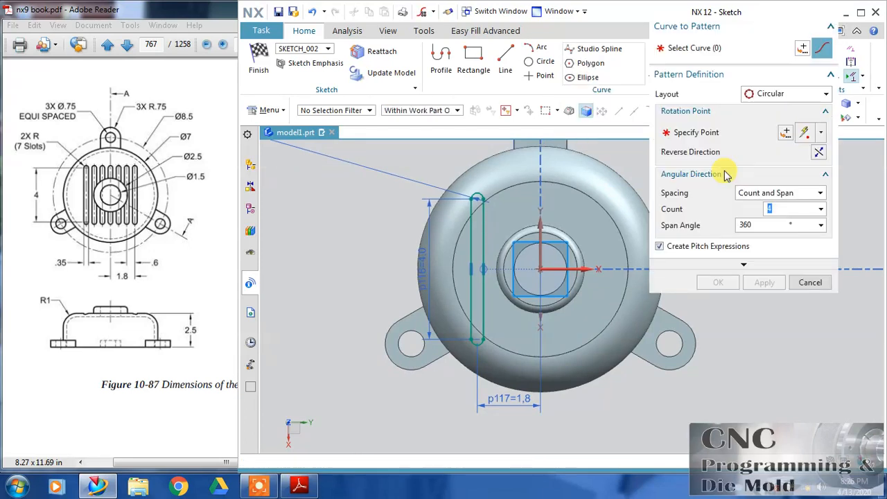
{"action": "left_click", "coordinate": [777, 94]}
{"action": "left_click", "coordinate": [767, 111]}
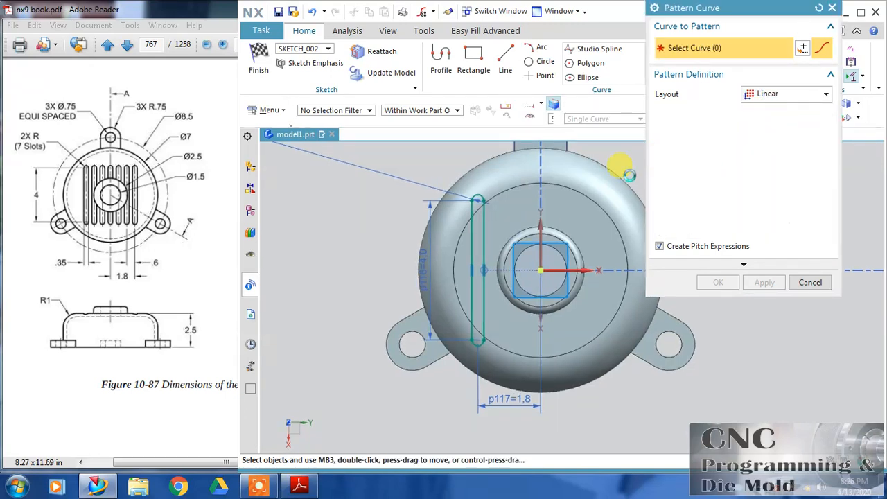
{"action": "left_click", "coordinate": [474, 214]}
{"action": "left_click", "coordinate": [475, 215]}
{"action": "left_click", "coordinate": [476, 313]}
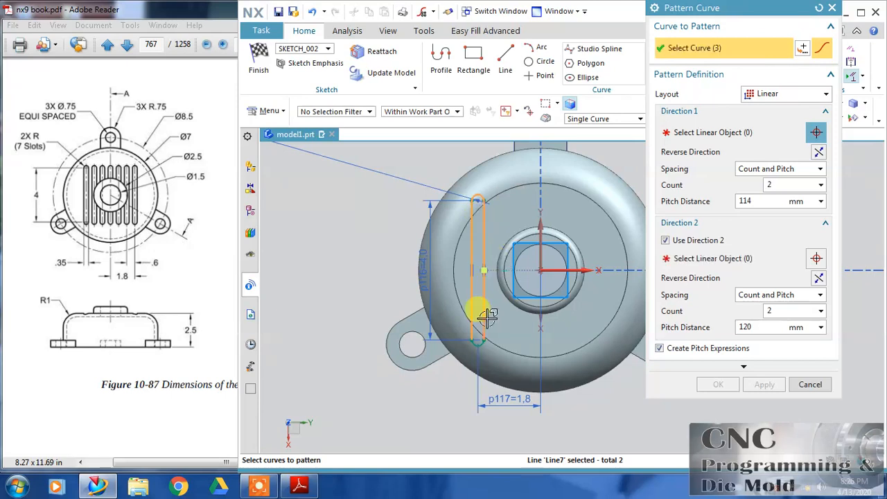
{"action": "left_click", "coordinate": [476, 342]}
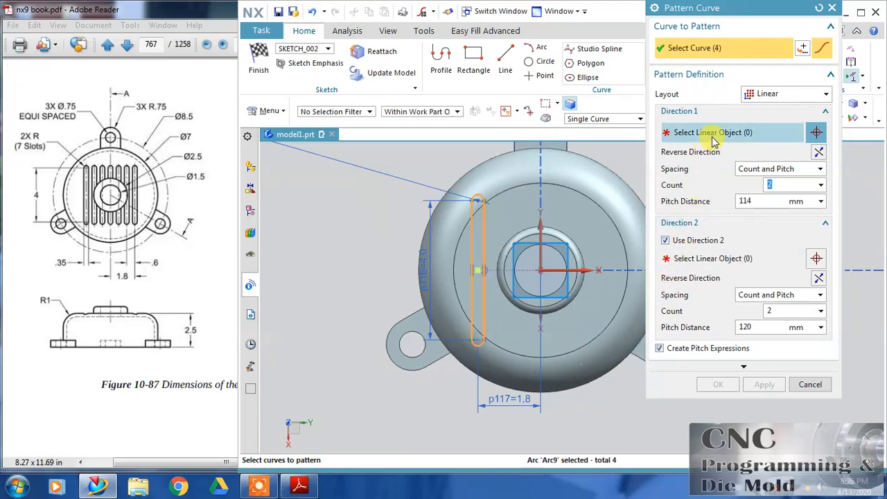
- Pattern the slot in one direction along the sketch's horizontal axis with count 7 and pitch 0.6 mm, and finish the sketch
{"action": "left_click", "coordinate": [745, 132]}
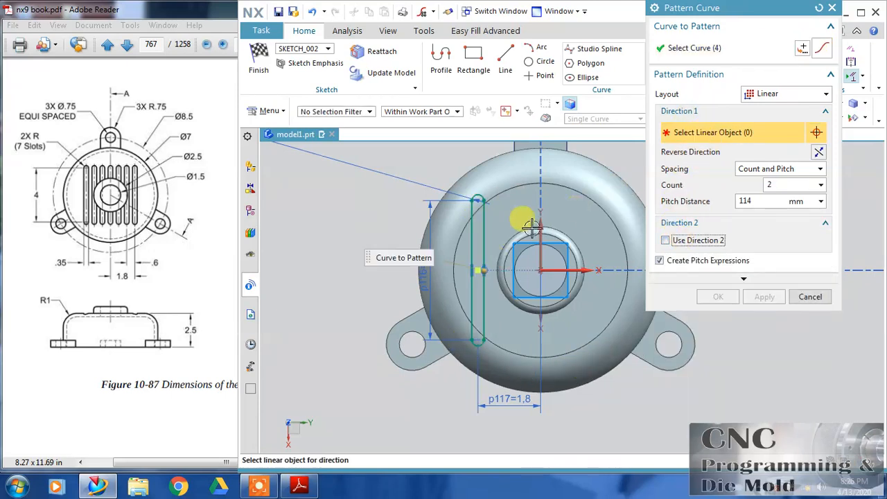
{"action": "left_click", "coordinate": [593, 269]}
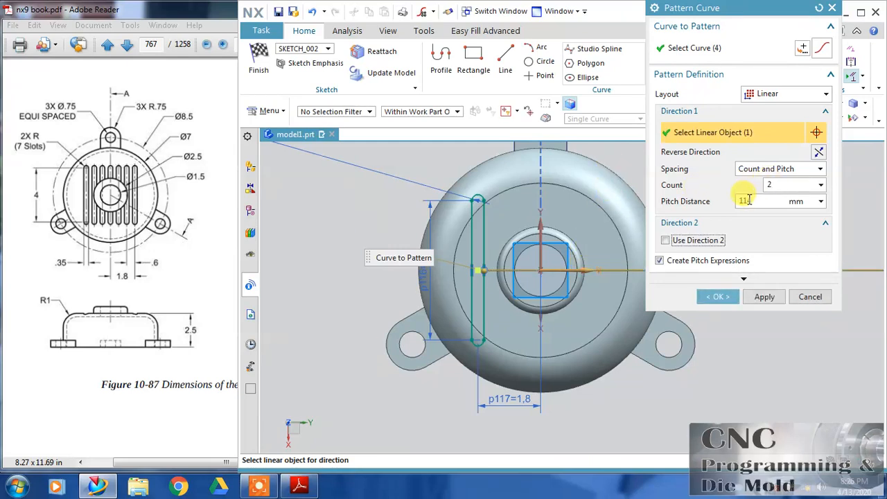
{"action": "key", "text": "Tab"}
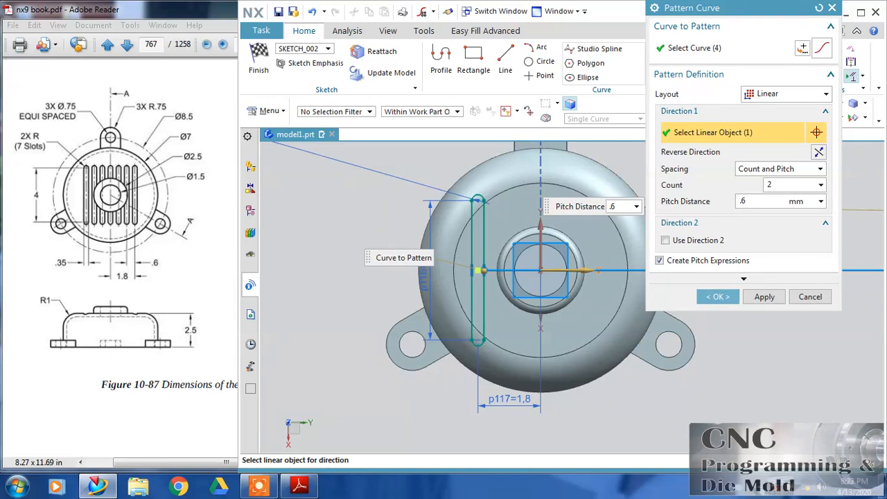
{"action": "double_click", "coordinate": [779, 184]}
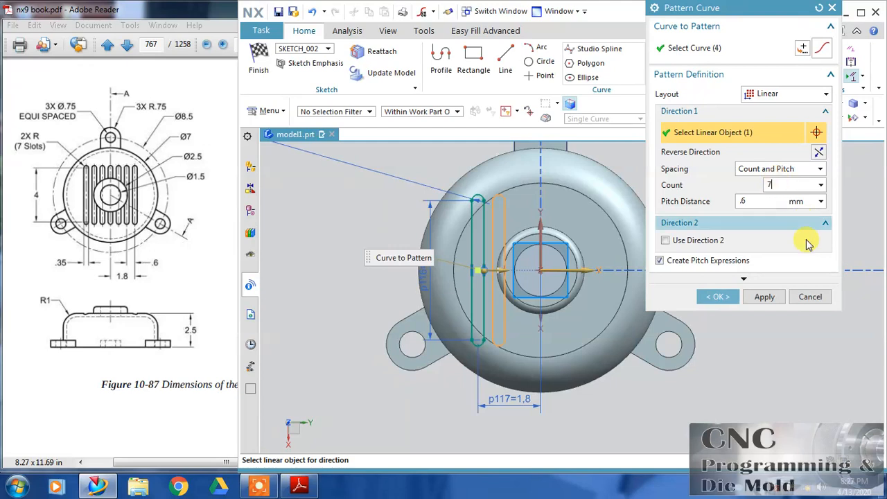
{"action": "left_click", "coordinate": [718, 296]}
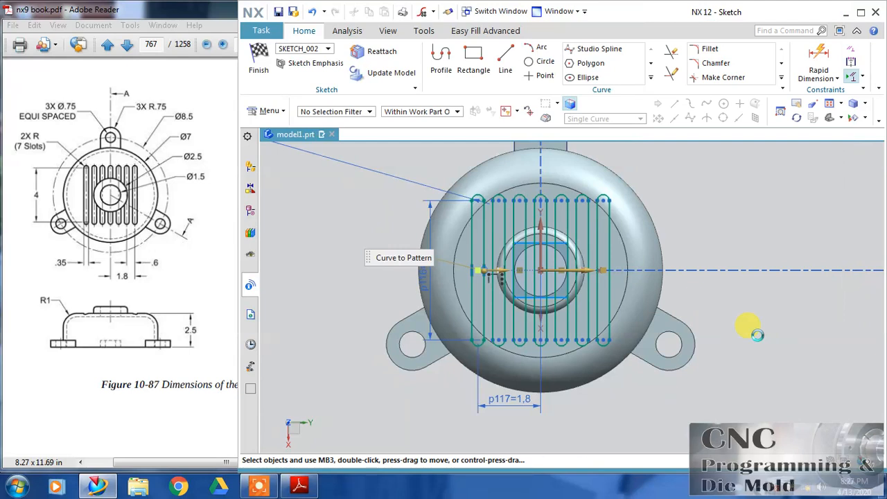
{"action": "left_click", "coordinate": [260, 66]}
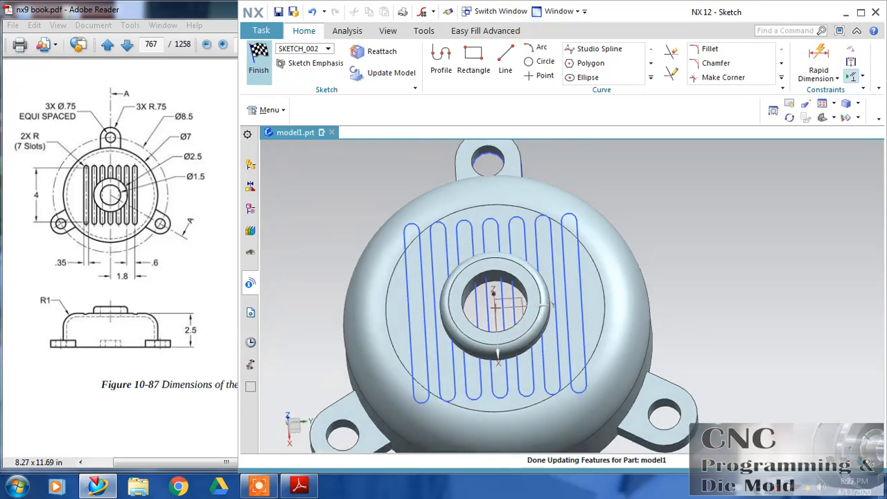
- Maximize the modeling window and keep the Part Navigator pinned open at a narrower width
{"action": "double_click", "coordinate": [620, 11]}
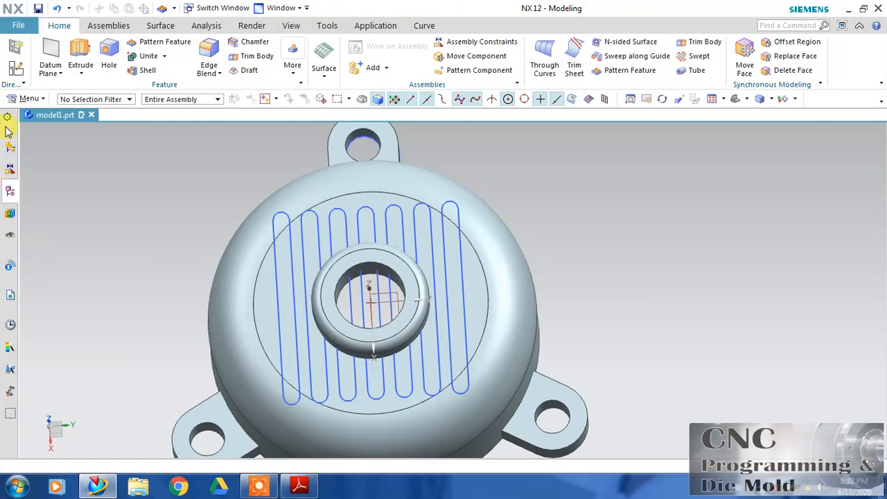
{"action": "left_click", "coordinate": [10, 146]}
{"action": "left_click", "coordinate": [7, 118]}
{"action": "left_click", "coordinate": [31, 149]}
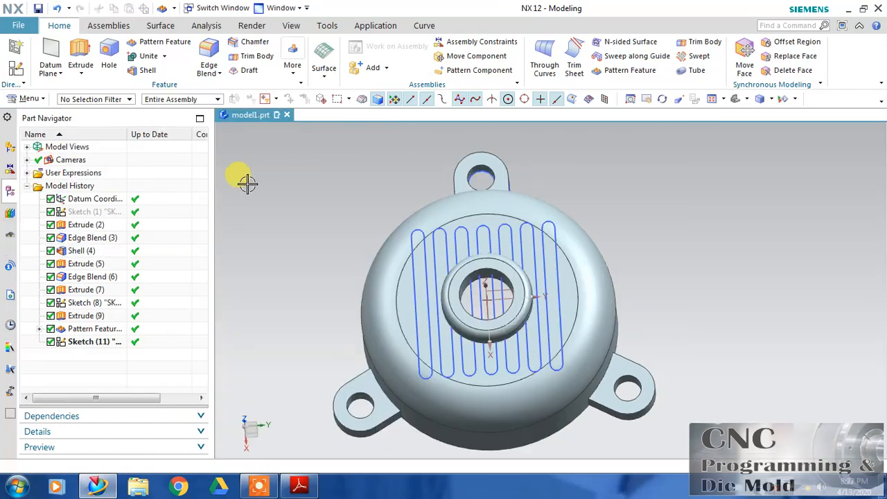
{"action": "left_click_drag", "start_coordinate": [213, 212], "coordinate": [172, 219]}
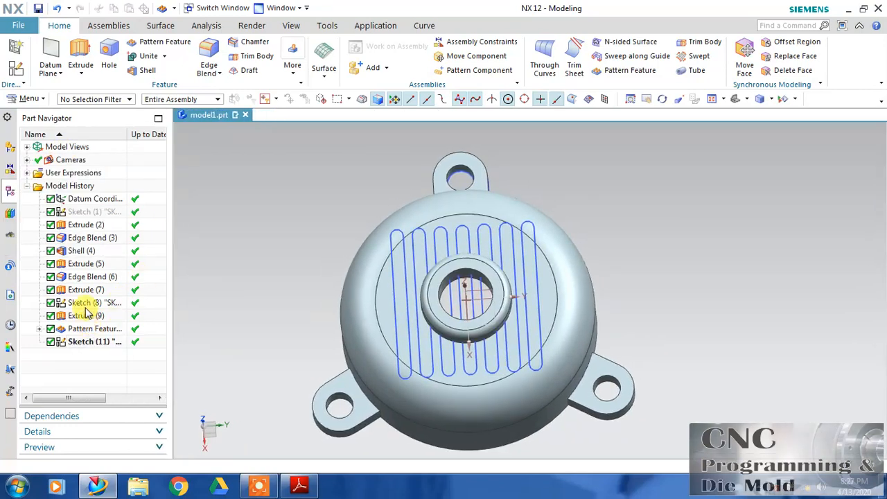
- Move the slot sketch in the model history to directly after the Shell feature
{"action": "mouse_move", "coordinate": [83, 345]}
{"action": "left_mouse_down"}
{"action": "mouse_move", "coordinate": [111, 272]}
{"action": "mouse_move", "coordinate": [124, 278]}
{"action": "left_mouse_up"}
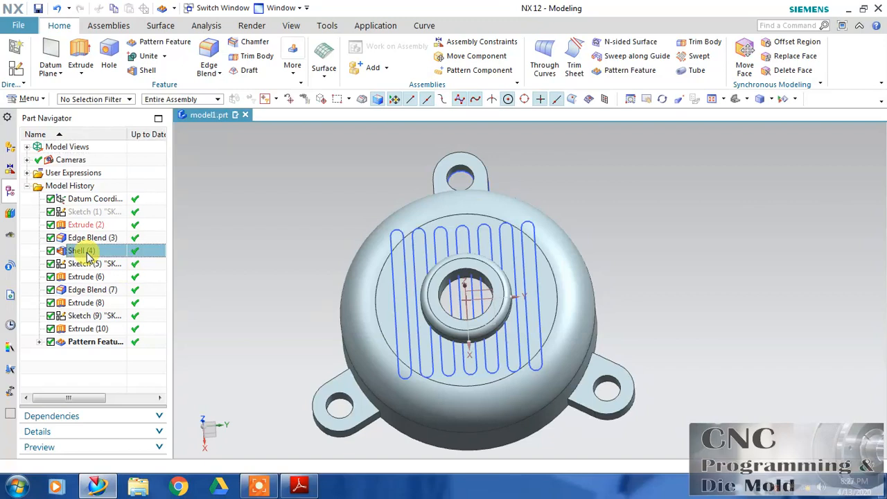
{"action": "left_click", "coordinate": [83, 263]}
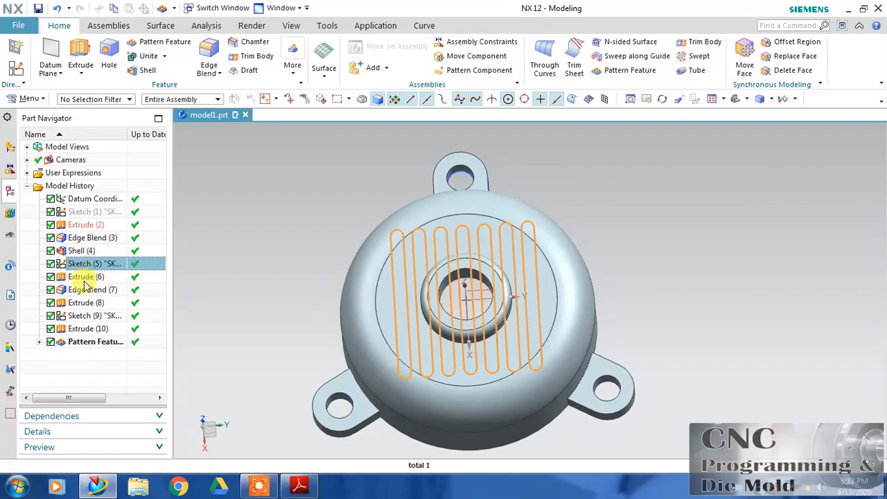
{"action": "left_click", "coordinate": [82, 276]}
{"action": "left_click", "coordinate": [309, 217]}
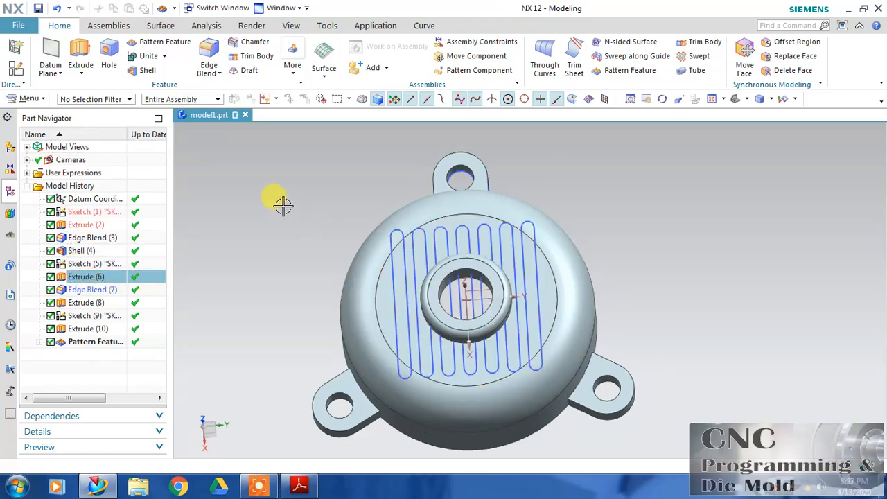
{"action": "left_click", "coordinate": [80, 55]}
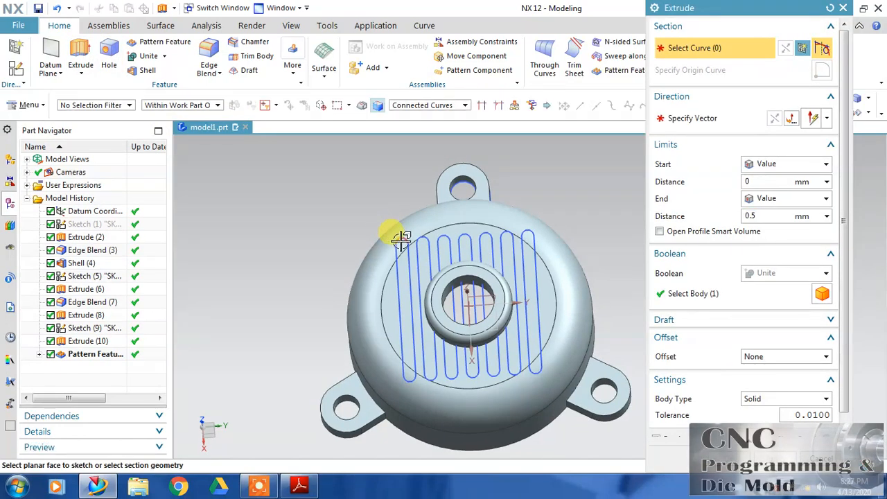
{"action": "key", "text": "Escape"}
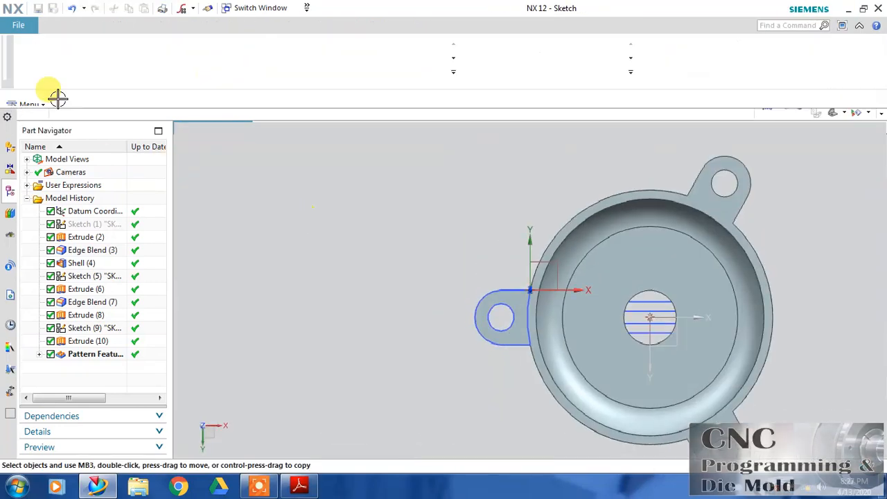
{"action": "left_click", "coordinate": [24, 62]}
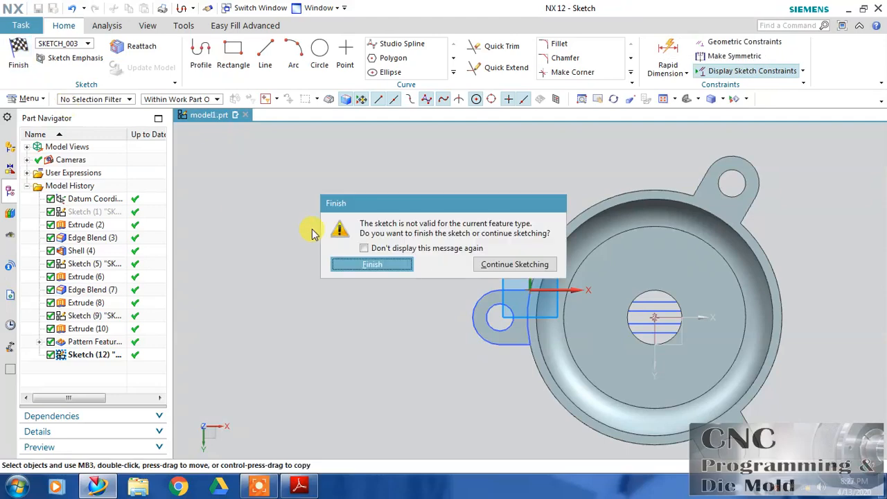
{"action": "left_click", "coordinate": [390, 263]}
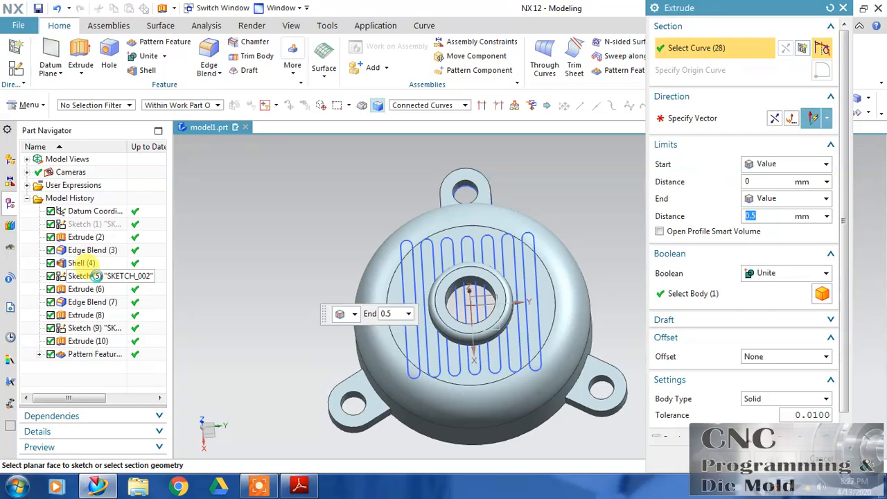
- Extrude the seven-slot sketch 0.5 mm in the reversed direction, subtracting it from the cover body
{"action": "middle_click_drag", "start_coordinate": [296, 295], "coordinate": [305, 288]}
{"action": "left_click", "coordinate": [776, 280]}
{"action": "left_click", "coordinate": [765, 313]}
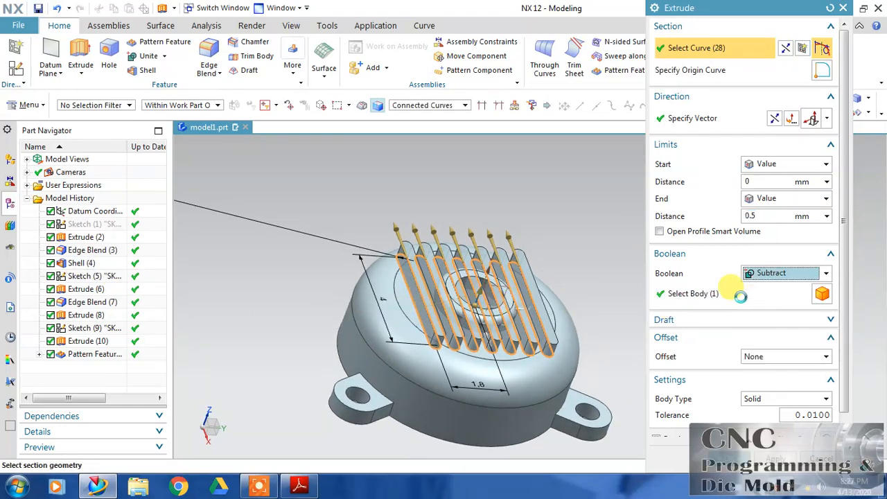
{"action": "left_click", "coordinate": [779, 124]}
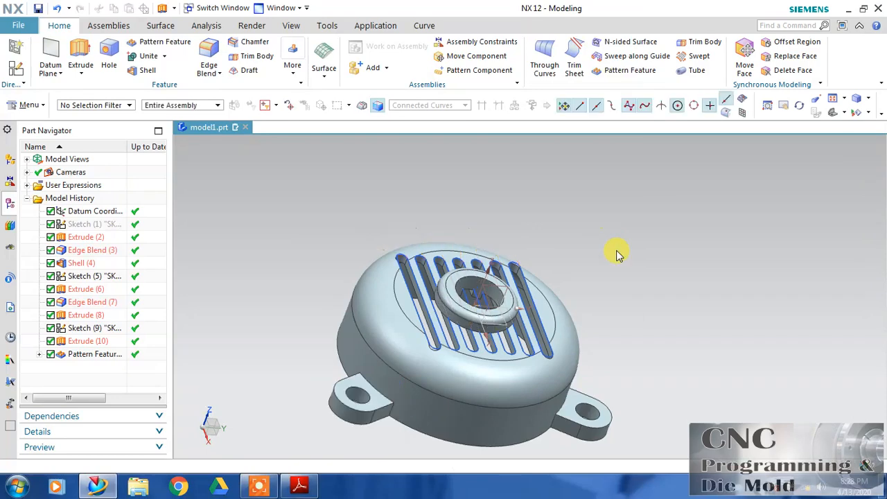
- Move the slot cut in the model history to directly after the slot sketch, ahead of the boss extrude
{"action": "middle_click_drag", "start_coordinate": [623, 255], "coordinate": [600, 248]}
{"action": "left_click", "coordinate": [86, 355]}
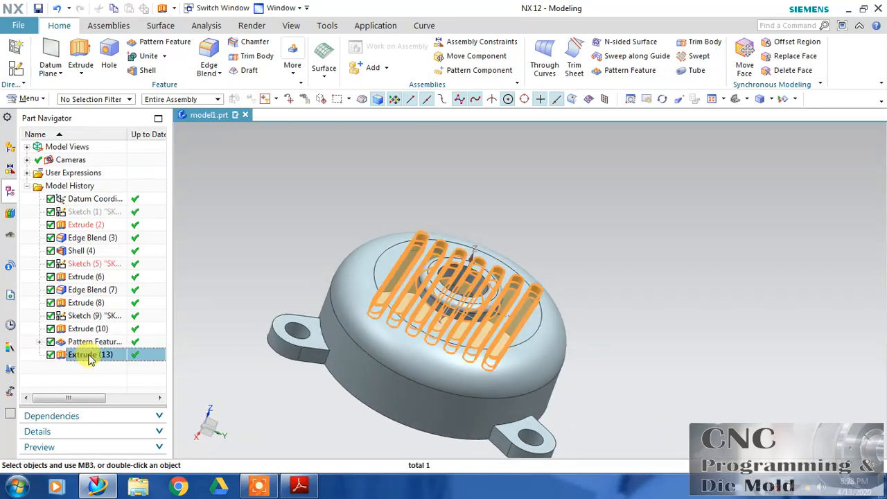
{"action": "left_click_drag", "start_coordinate": [89, 359], "coordinate": [88, 277]}
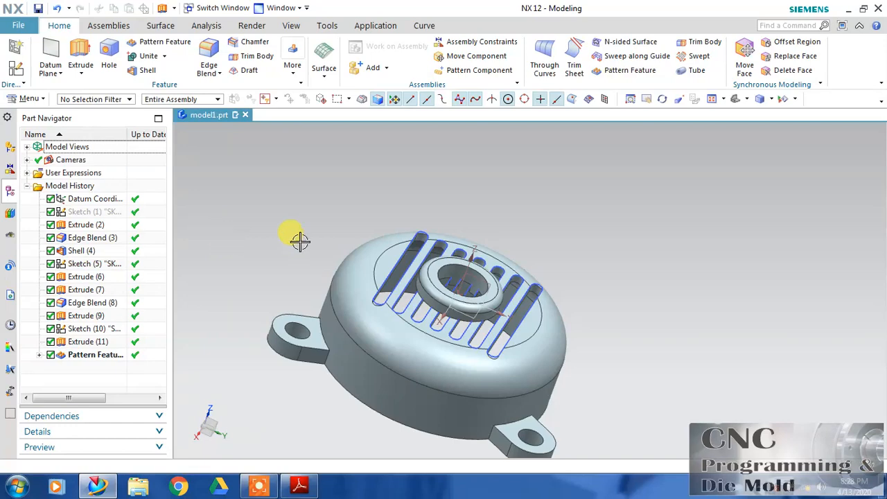
{"action": "middle_click_drag", "start_coordinate": [510, 217], "coordinate": [433, 246]}
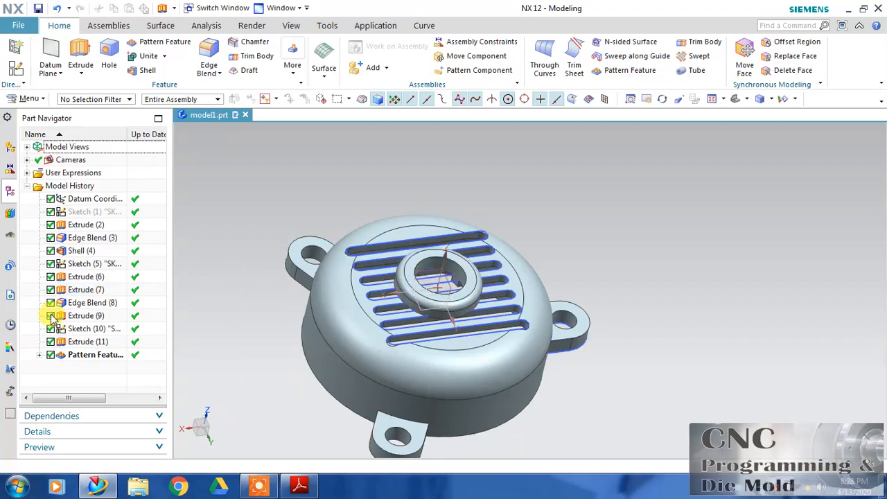
- Set the boss extrude's start distance to -0.25 mm
{"action": "double_click", "coordinate": [83, 292]}
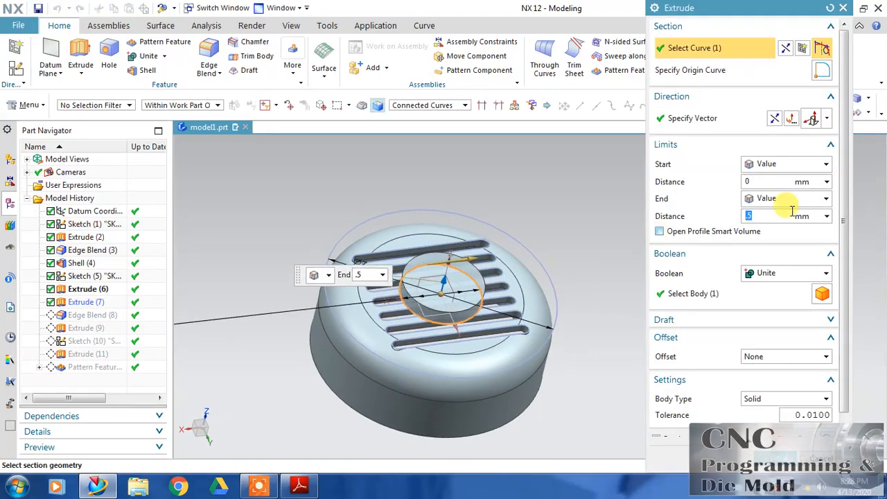
{"action": "left_click", "coordinate": [765, 183]}
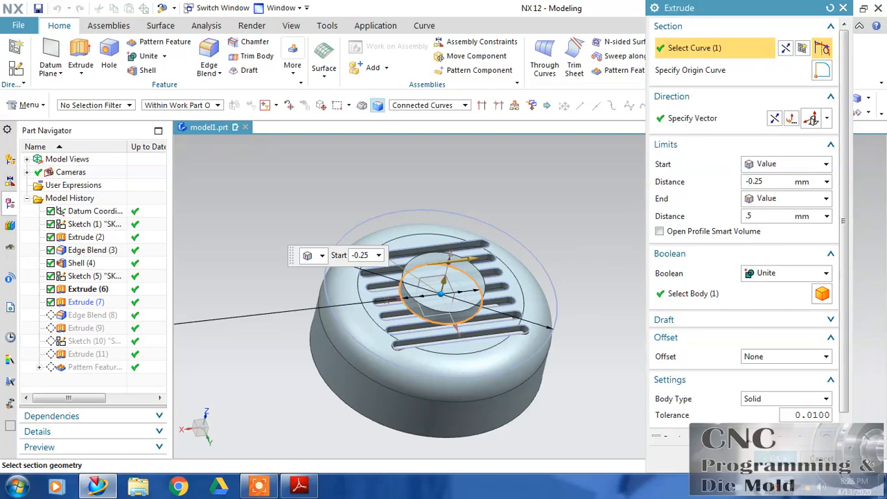
{"action": "left_click", "coordinate": [776, 457]}
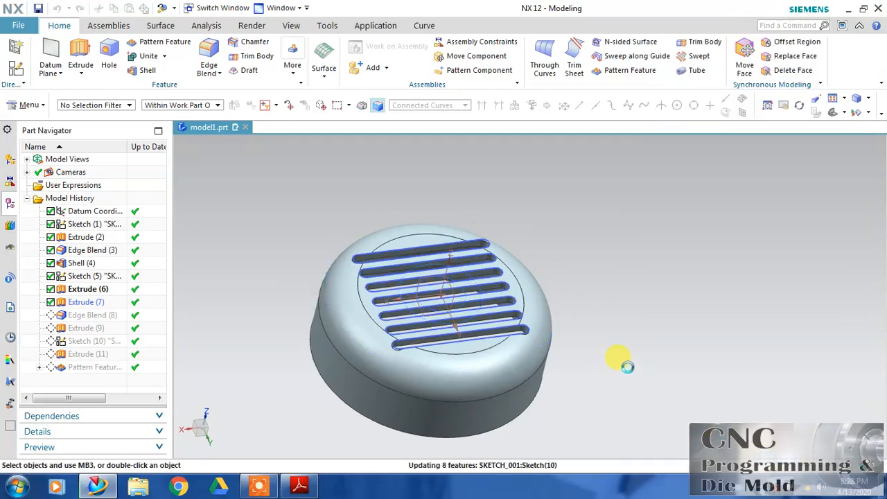
{"action": "middle_click_drag", "start_coordinate": [623, 374], "coordinate": [512, 296]}
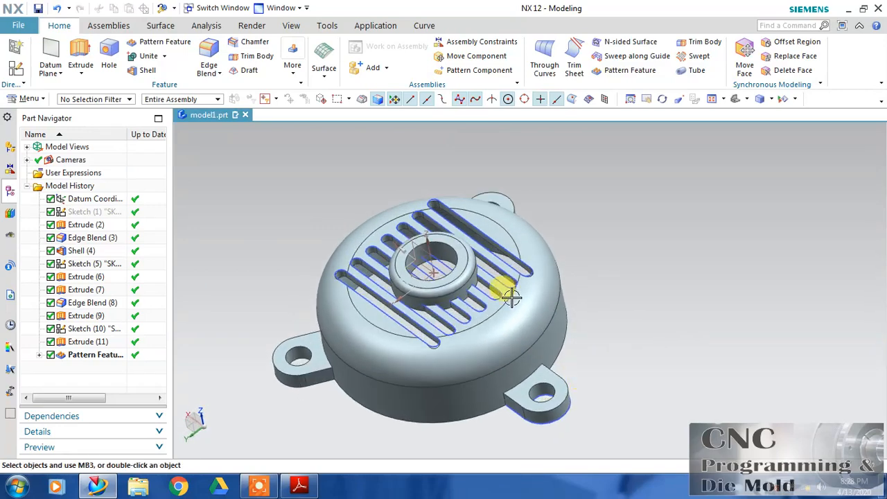
- Hide the seven-slot sketch on the cover's top face
{"action": "left_click", "coordinate": [406, 317]}
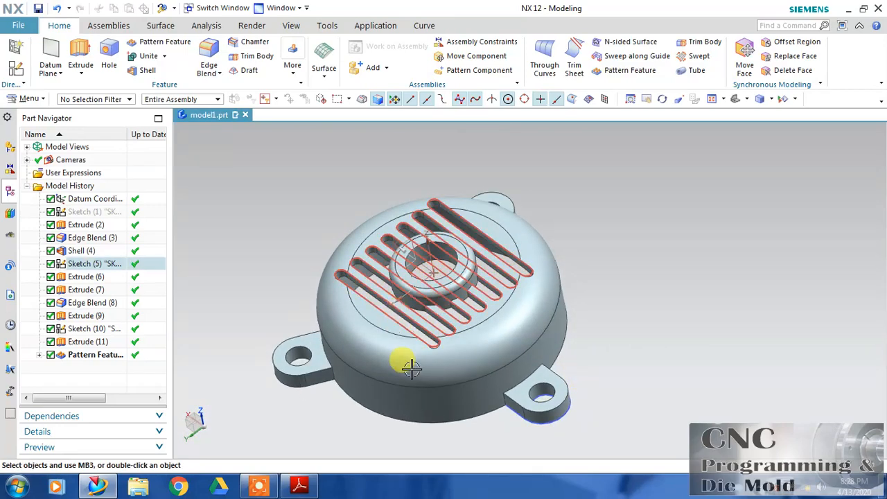
{"action": "key", "text": "ctrl+b"}
{"action": "middle_click_drag", "start_coordinate": [265, 272], "coordinate": [272, 254]}
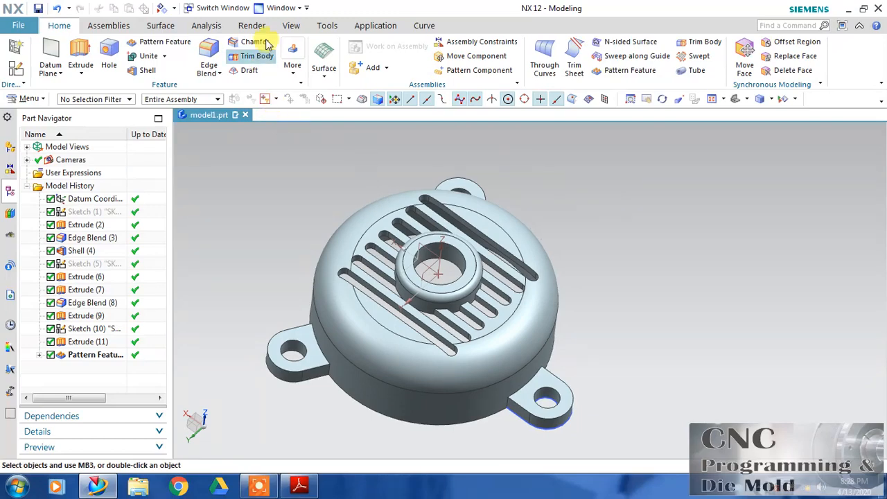
- Change the display color of the whole cover body to turquoise green
{"action": "left_click", "coordinate": [291, 25]}
{"action": "left_click", "coordinate": [476, 74]}
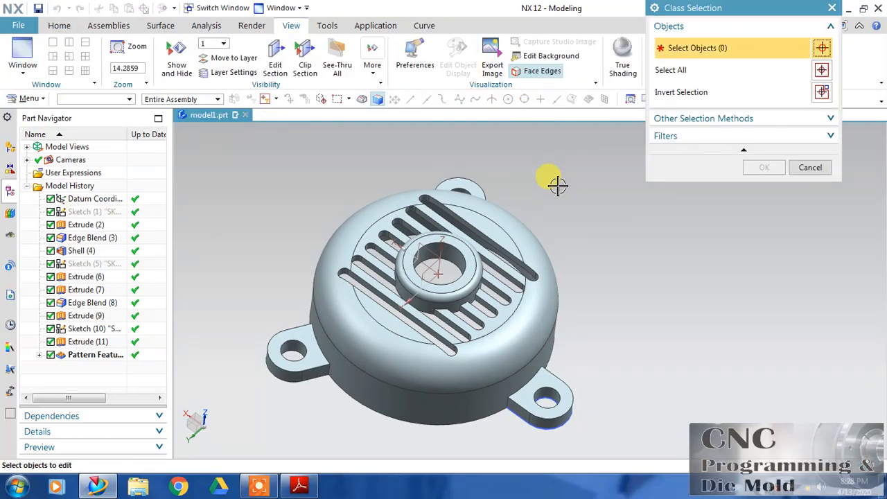
{"action": "left_click", "coordinate": [551, 242]}
{"action": "left_click", "coordinate": [755, 168]}
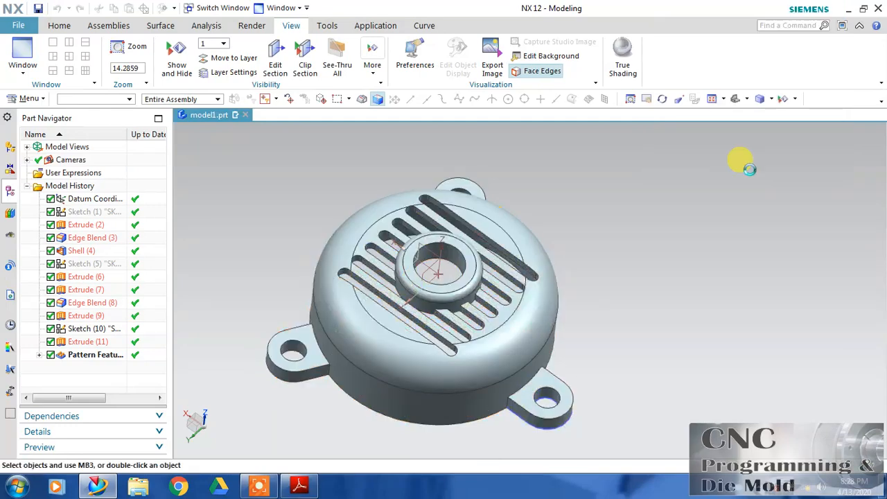
{"action": "left_click", "coordinate": [791, 86]}
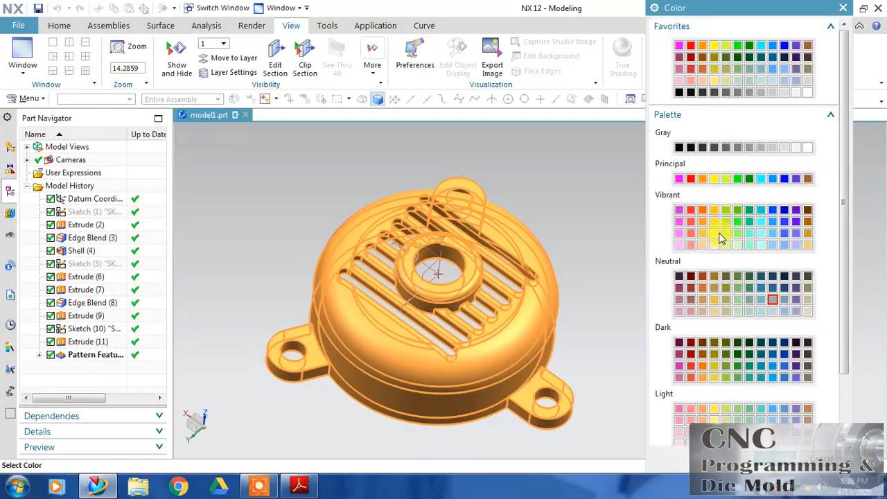
{"action": "left_click", "coordinate": [790, 459]}
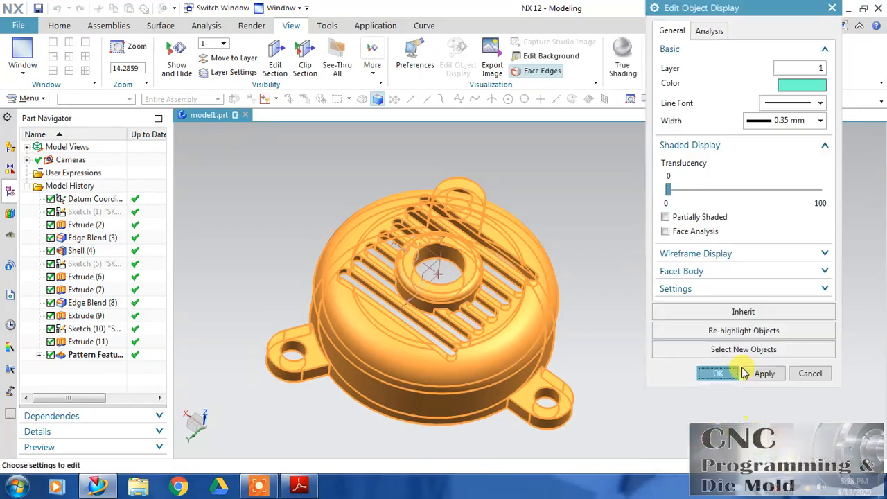
{"action": "left_click", "coordinate": [718, 374]}
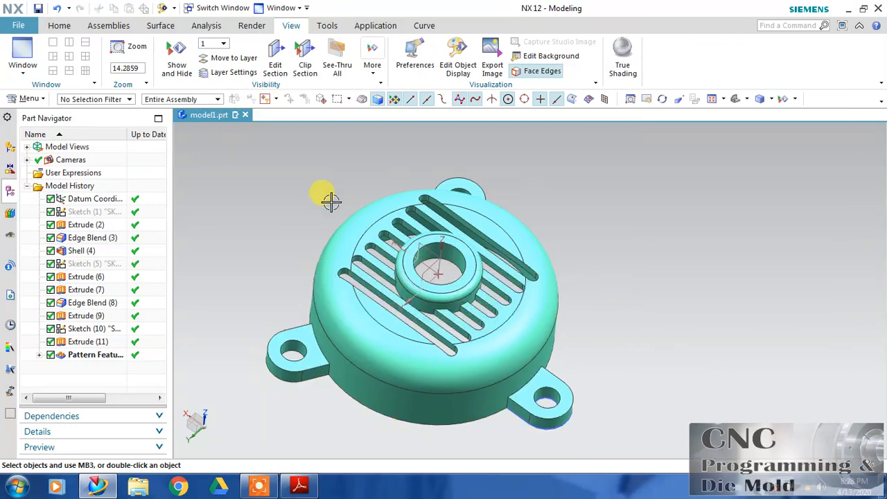
- Hide the datum coordinate system at the center of the cover
{"action": "right_click", "coordinate": [90, 200]}
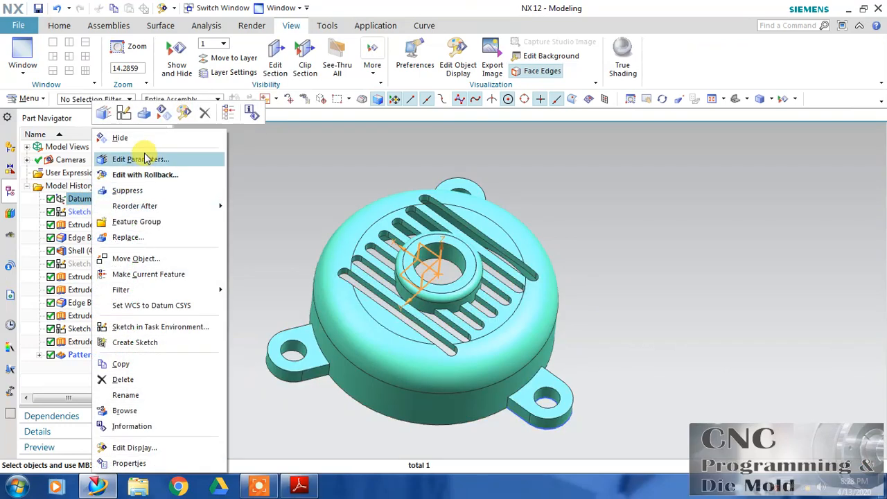
{"action": "left_click", "coordinate": [171, 137]}
{"action": "middle_click_drag", "start_coordinate": [609, 241], "coordinate": [619, 217]}
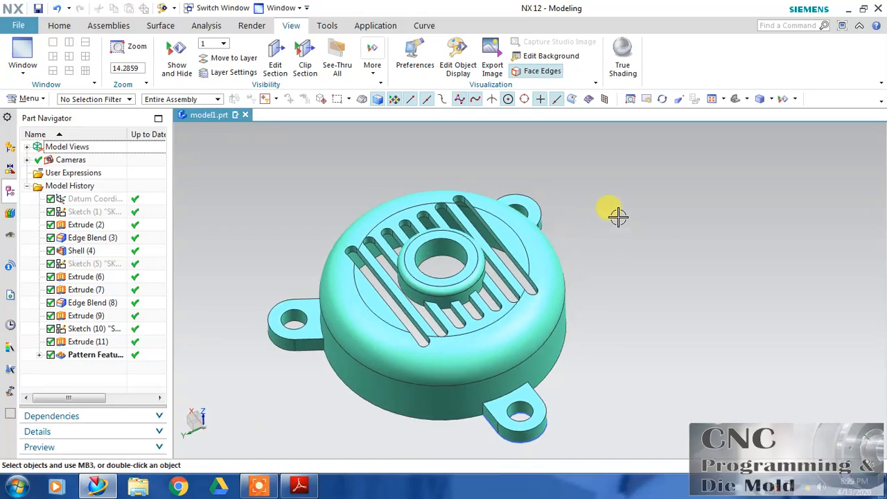
{"action": "left_click", "coordinate": [733, 101]}
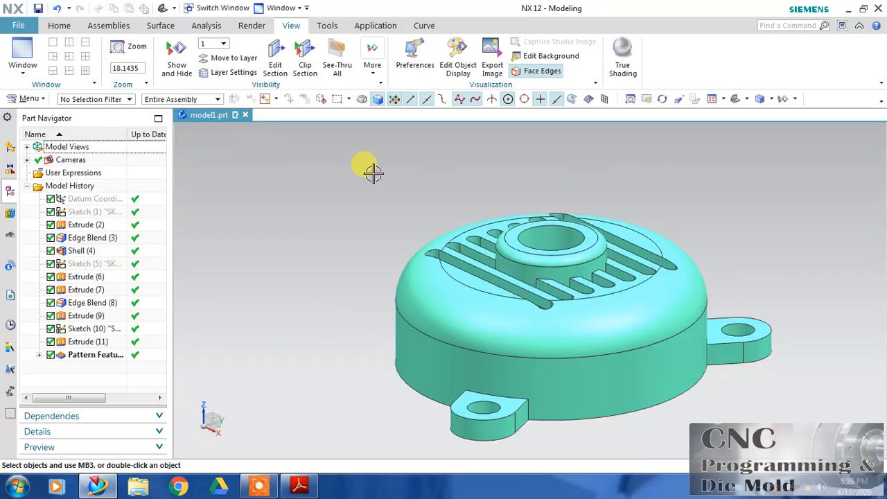
{"action": "middle_click_drag", "start_coordinate": [373, 173], "coordinate": [202, 133]}
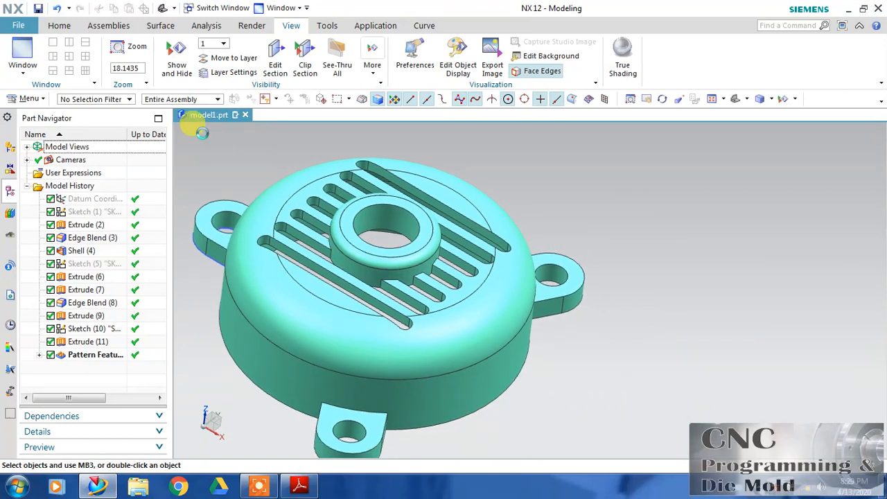